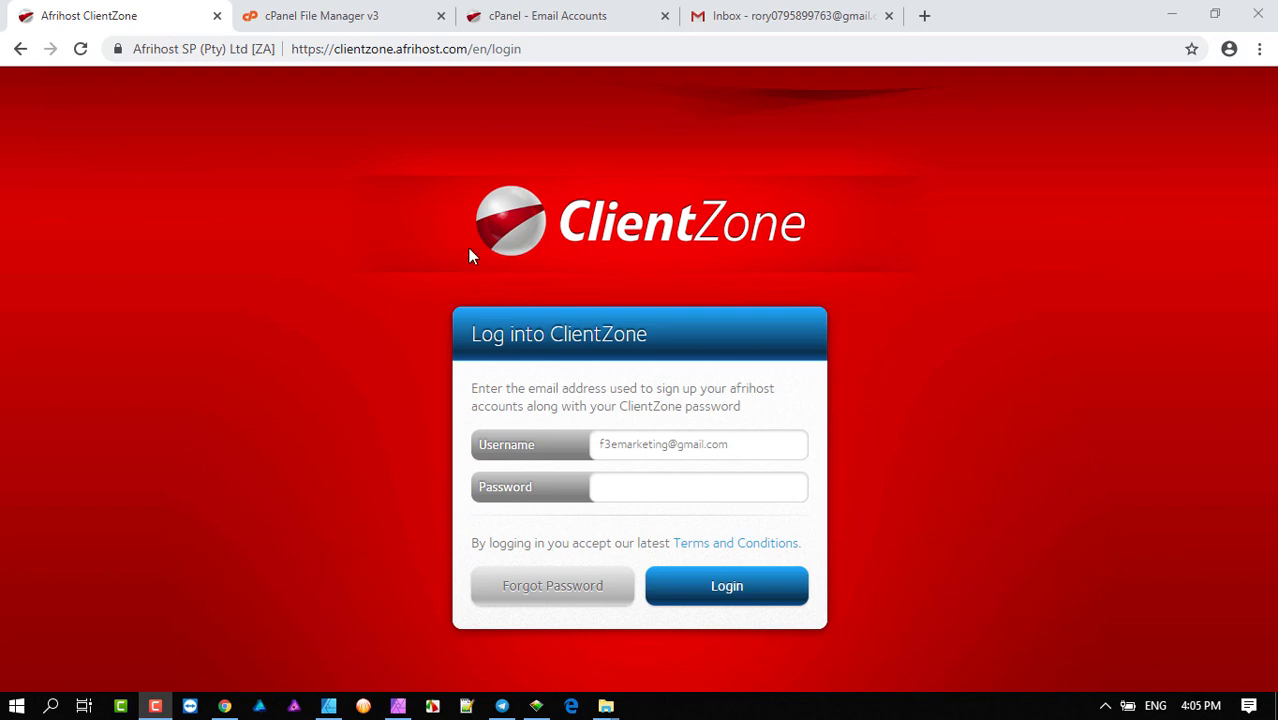
- Load afrihost.com in place of the ClientZone login page
{"action": "left_click", "coordinate": [550, 48]}
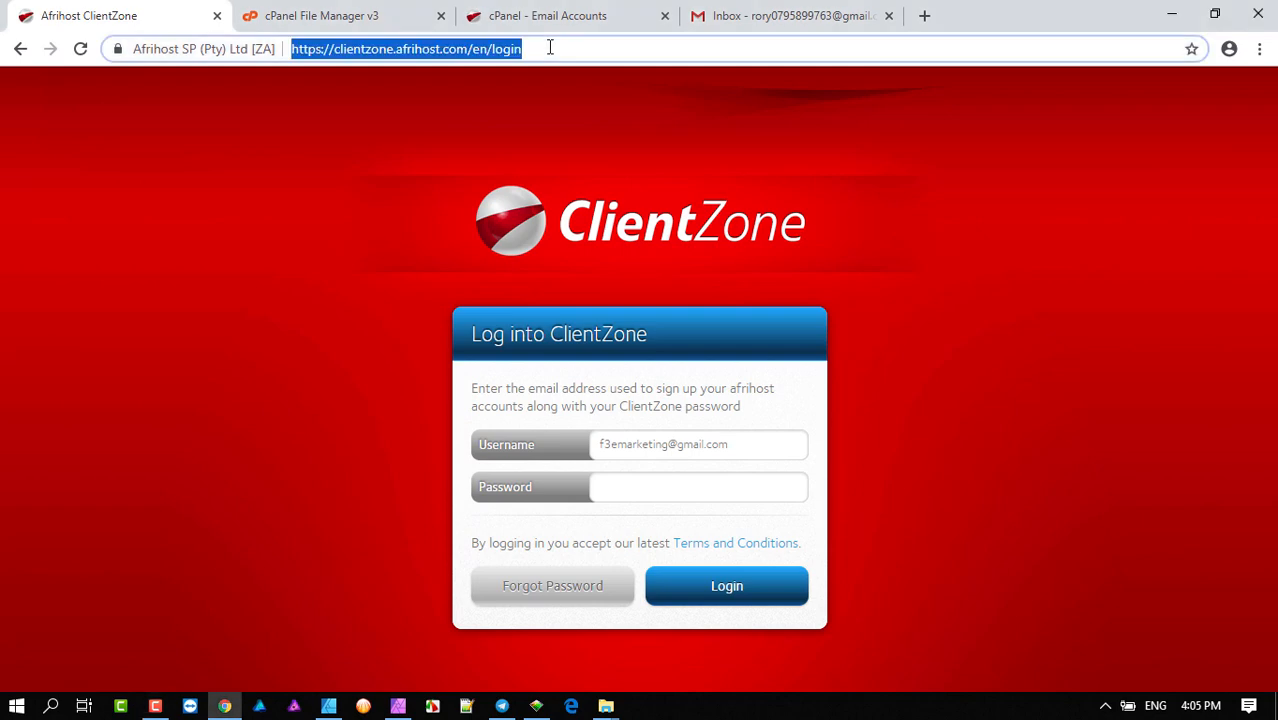
{"action": "type", "text": "afrihost"}
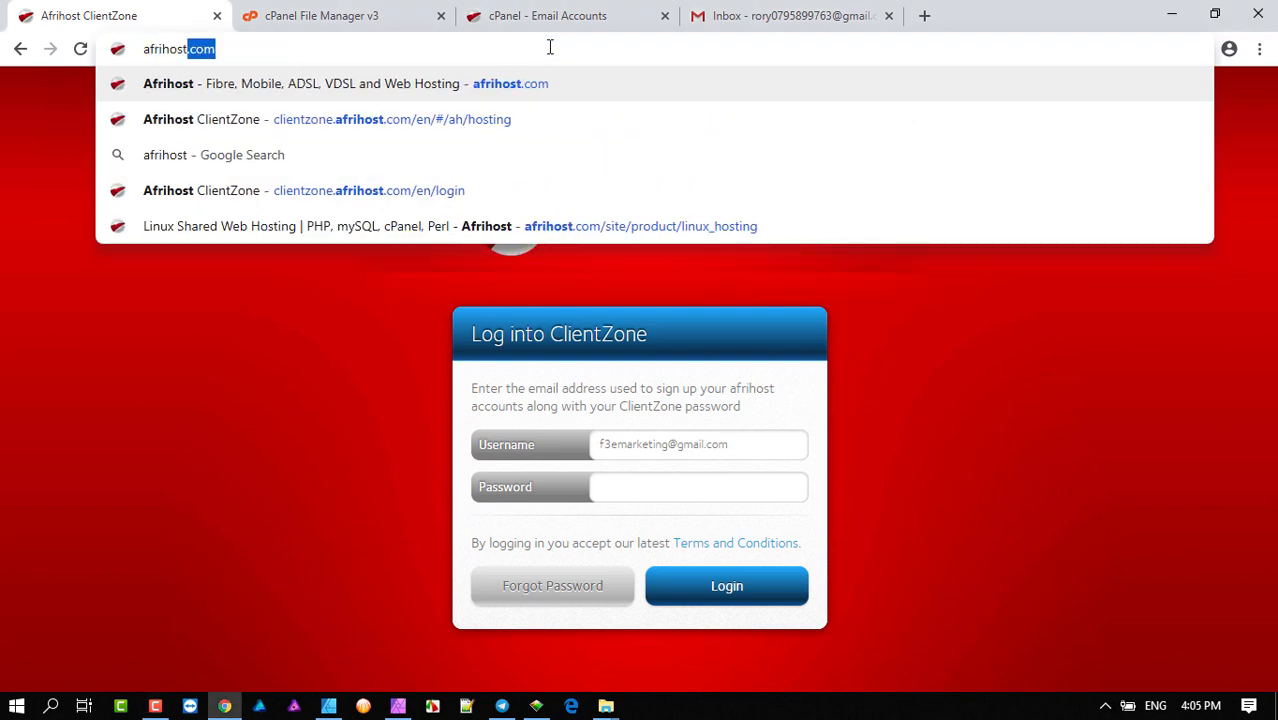
{"action": "key", "text": "Return"}
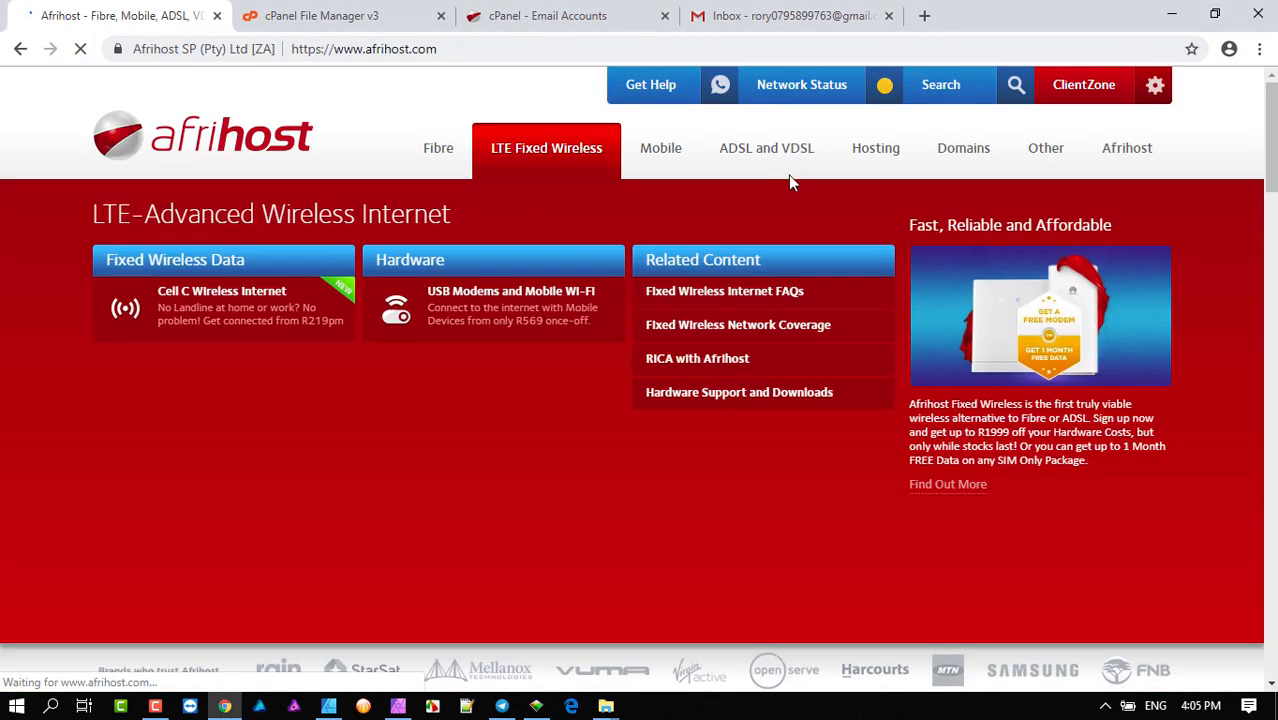
- Open Shared Linux Web Hosting and page through the Silver, Gold and Platinum Home pricing
{"action": "mouse_move", "coordinate": [926, 152]}
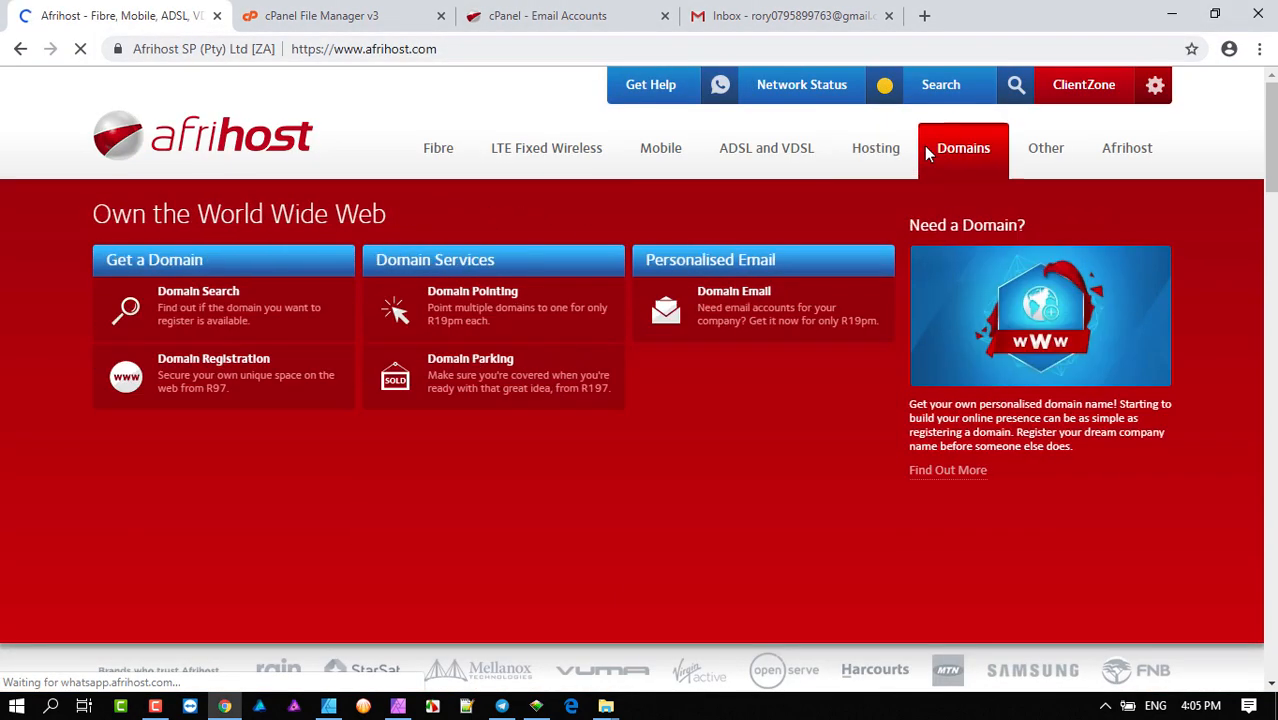
{"action": "mouse_move", "coordinate": [876, 150]}
{"action": "left_click", "coordinate": [188, 303]}
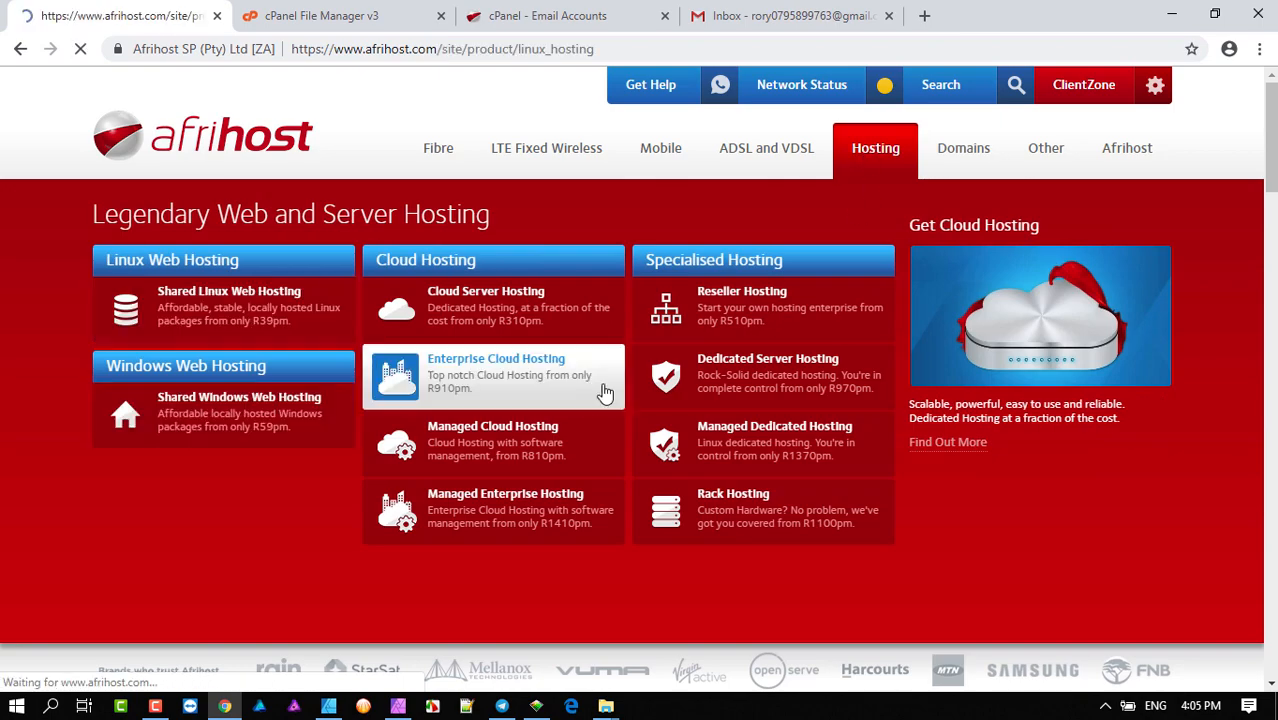
{"action": "scroll", "coordinate": [628, 395], "scroll_direction": "down", "scroll_amount": 15}
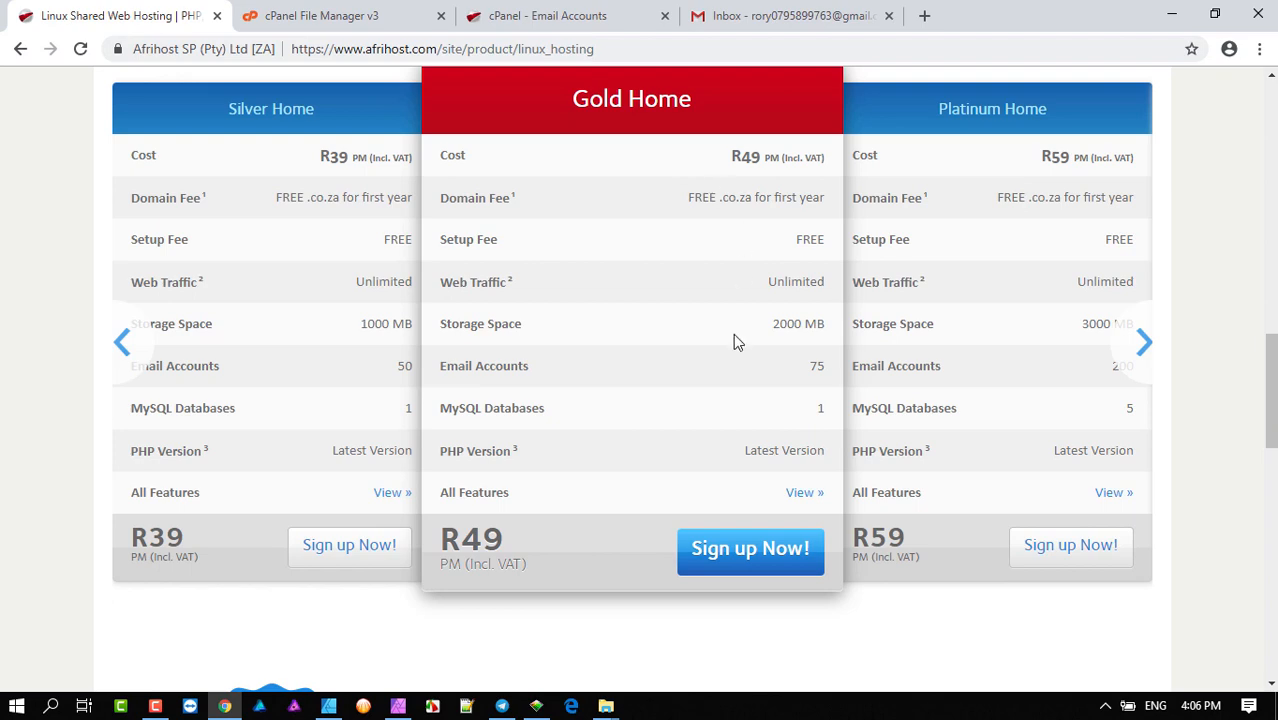
{"action": "left_click", "coordinate": [1143, 342]}
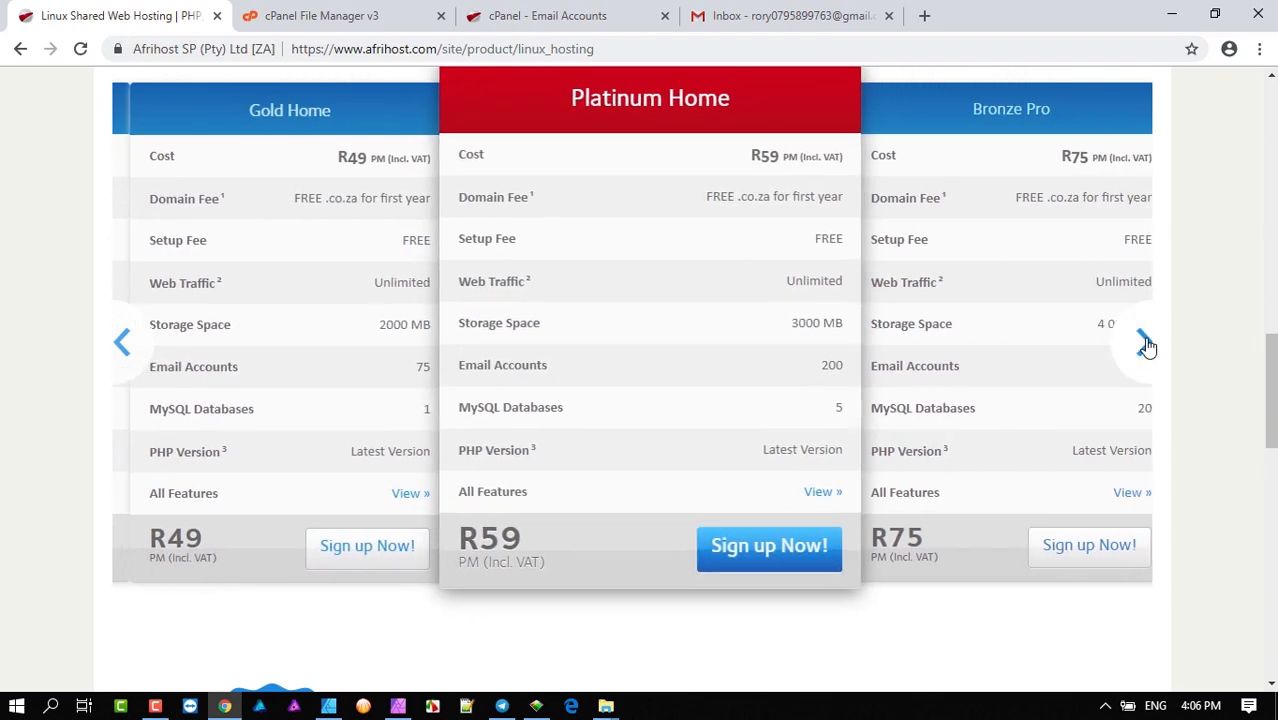
{"action": "left_click", "coordinate": [124, 343]}
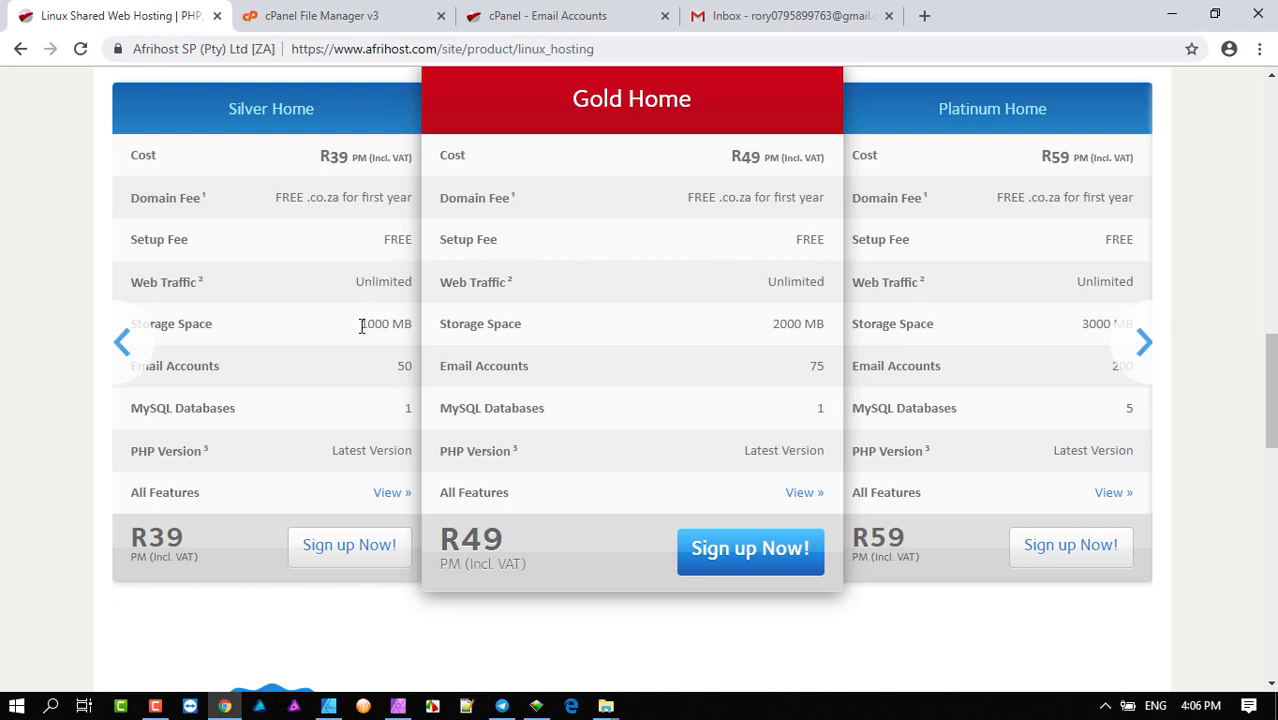
- Highlight the 1000 MB storage figure in the Silver Home column
{"action": "left_click_drag", "start_coordinate": [392, 323], "coordinate": [362, 331]}
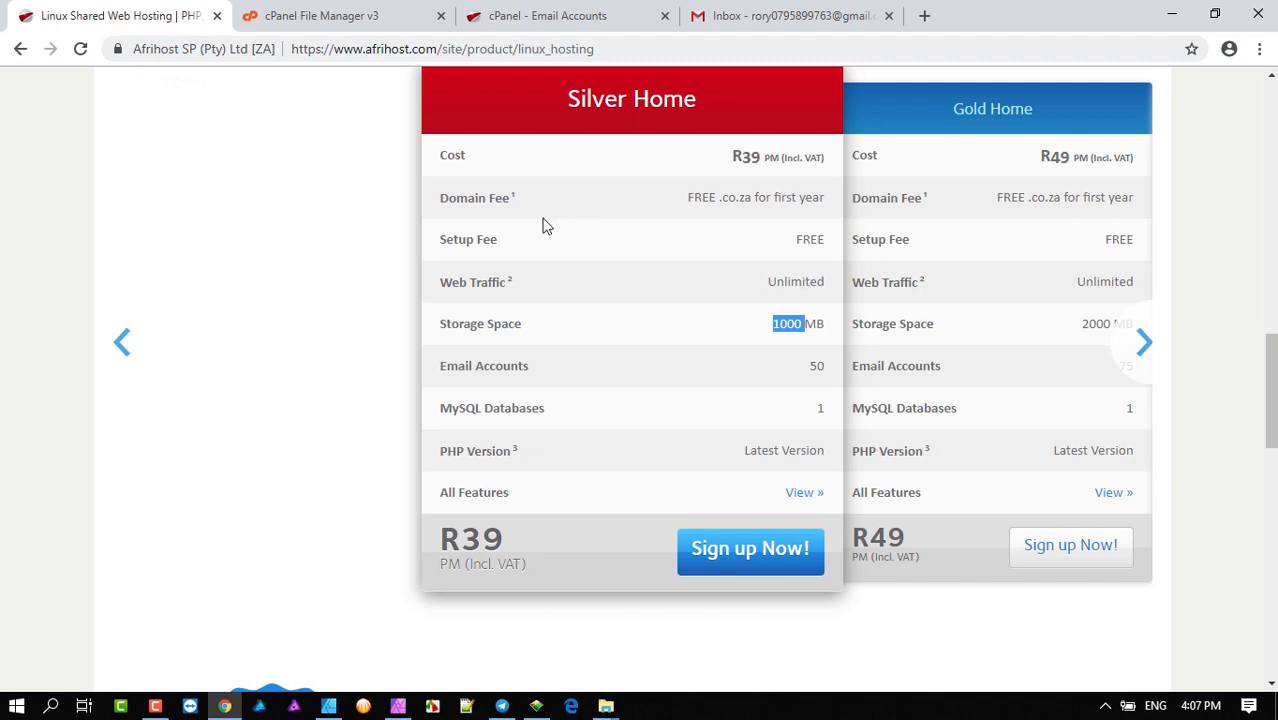
{"action": "left_click_drag", "start_coordinate": [807, 323], "coordinate": [804, 321]}
- Highlight the Silver Home header and its FREE .co.za domain fee
{"action": "left_click_drag", "start_coordinate": [568, 100], "coordinate": [719, 105]}
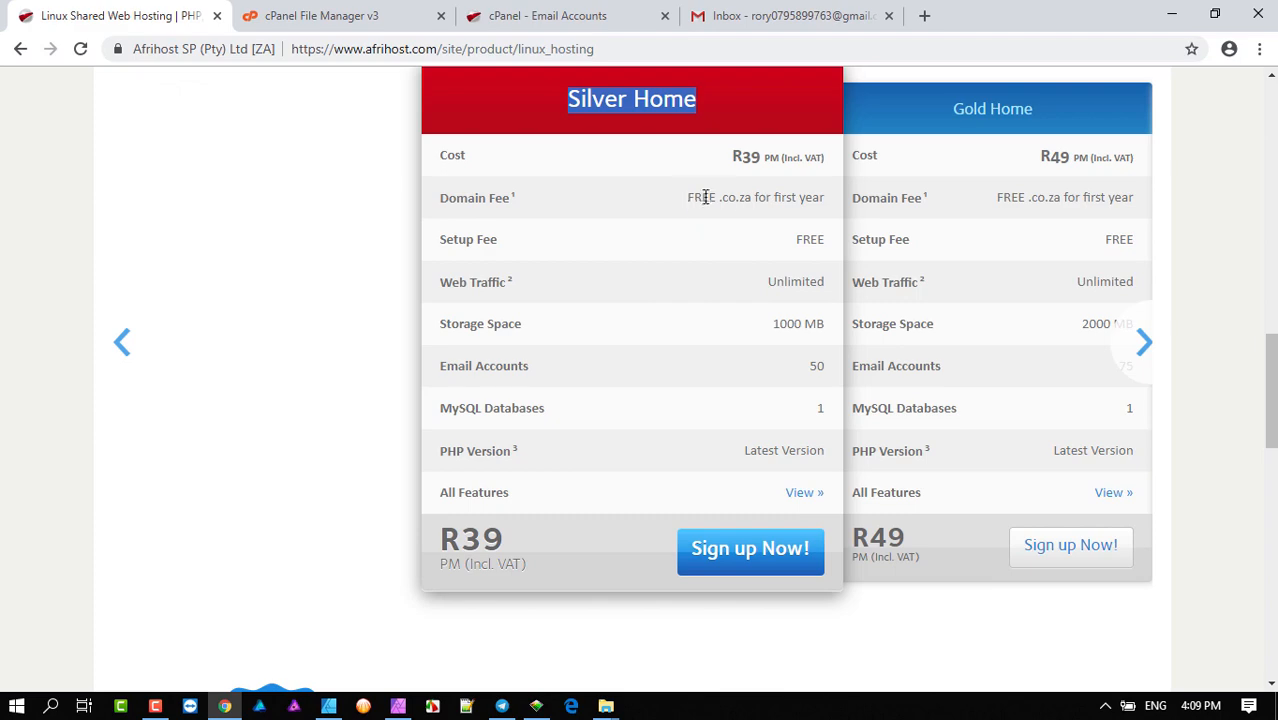
{"action": "left_click_drag", "start_coordinate": [688, 197], "coordinate": [776, 203]}
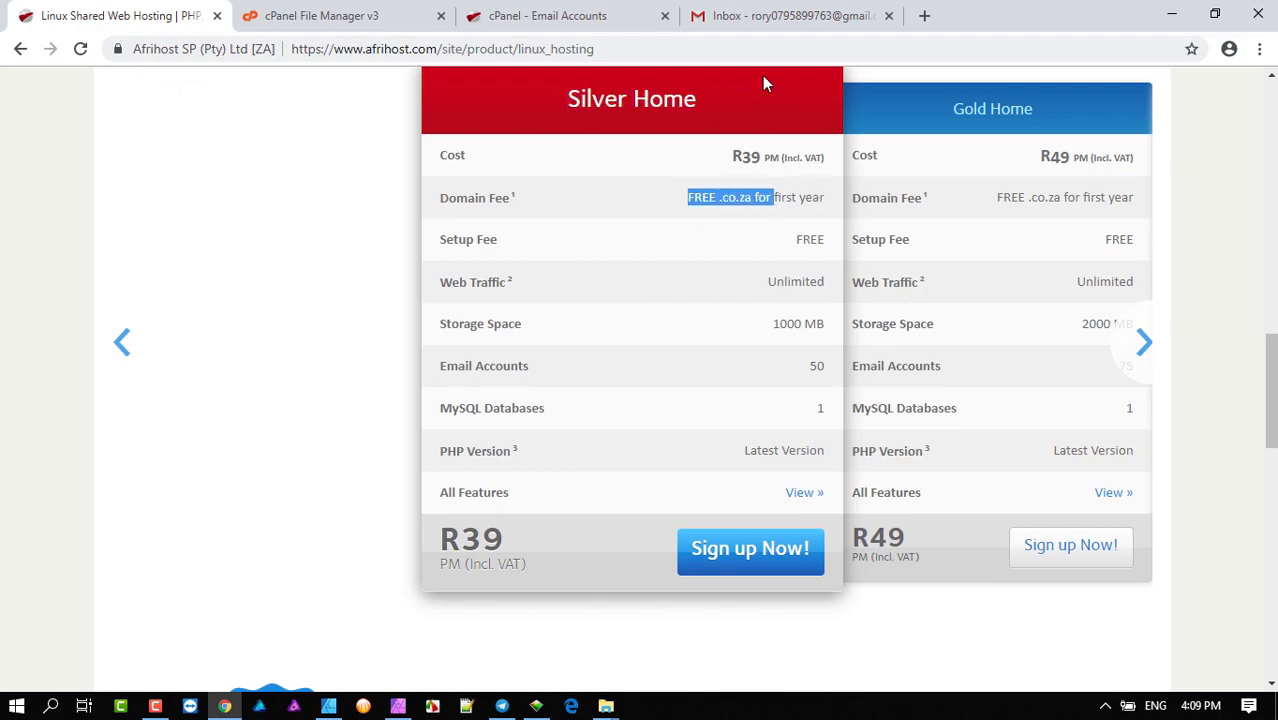
- Switch to Email Accounts and highlight the target f3e.co.za mailbox at the list's bottom
{"action": "left_click", "coordinate": [371, 10]}
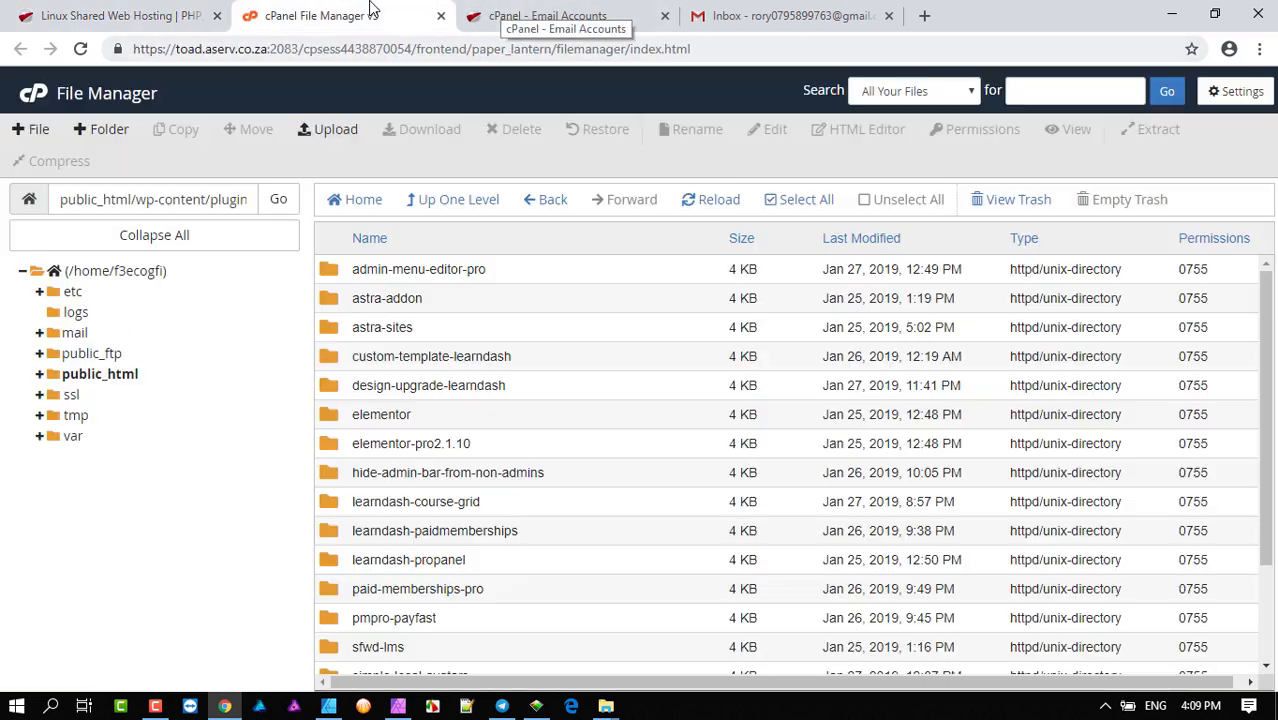
{"action": "left_click", "coordinate": [470, 13]}
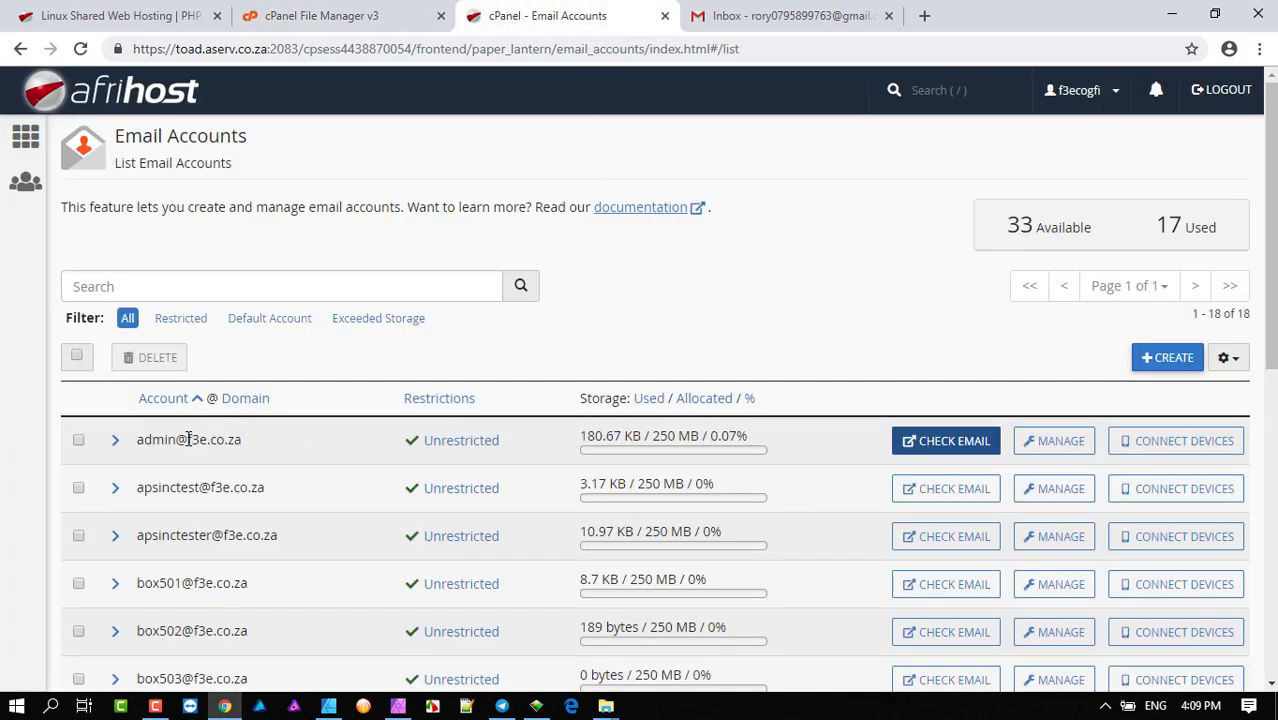
{"action": "left_click_drag", "start_coordinate": [188, 439], "coordinate": [251, 440]}
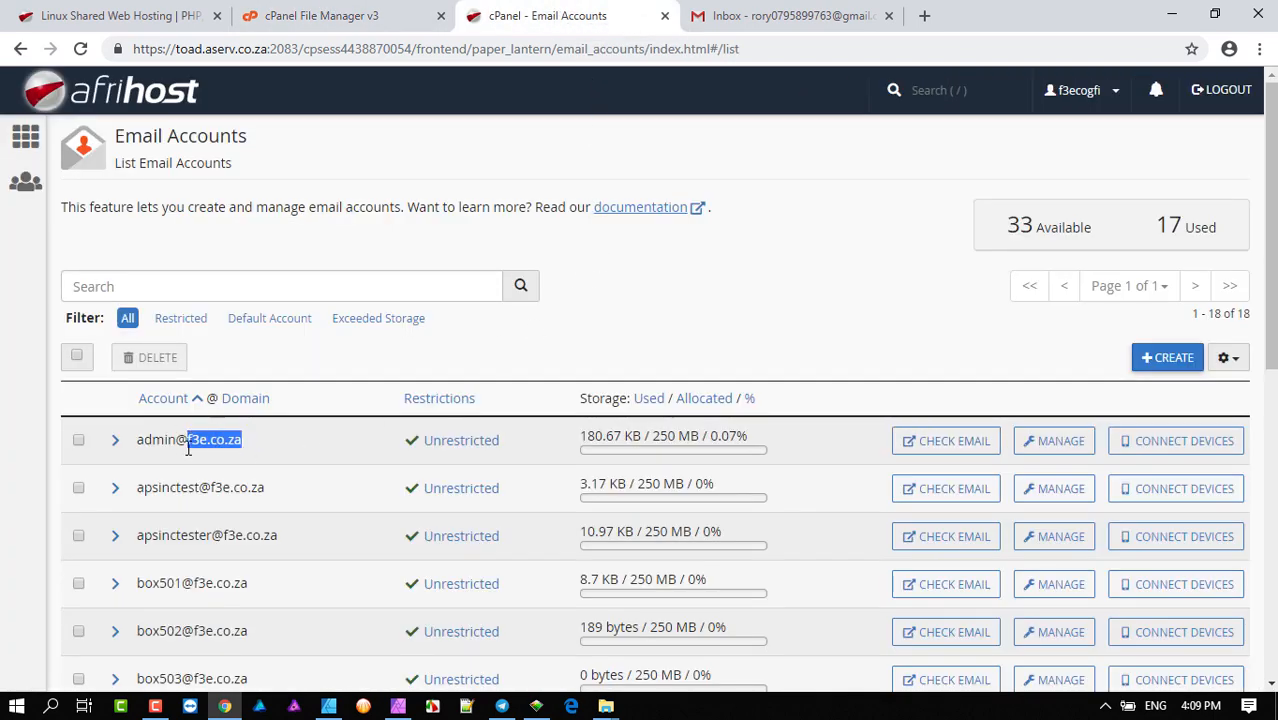
{"action": "left_click_drag", "start_coordinate": [137, 440], "coordinate": [181, 440]}
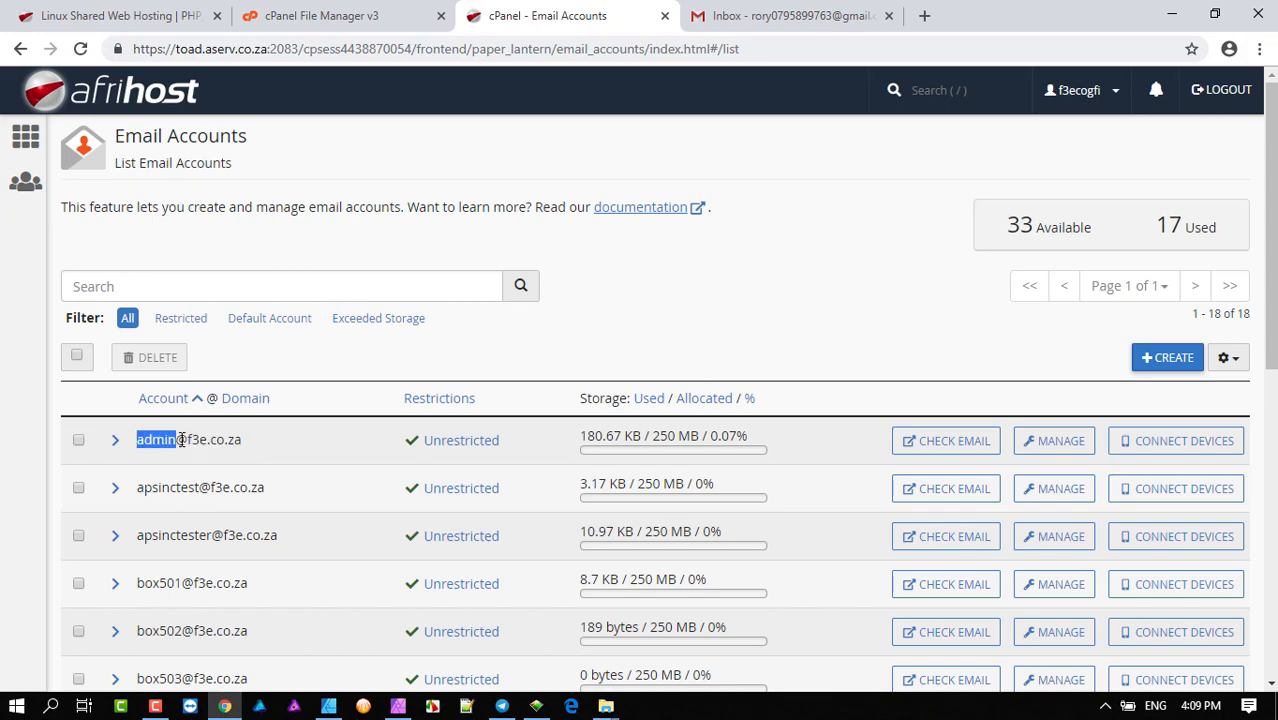
{"action": "scroll", "coordinate": [257, 444], "scroll_direction": "down", "scroll_amount": 7}
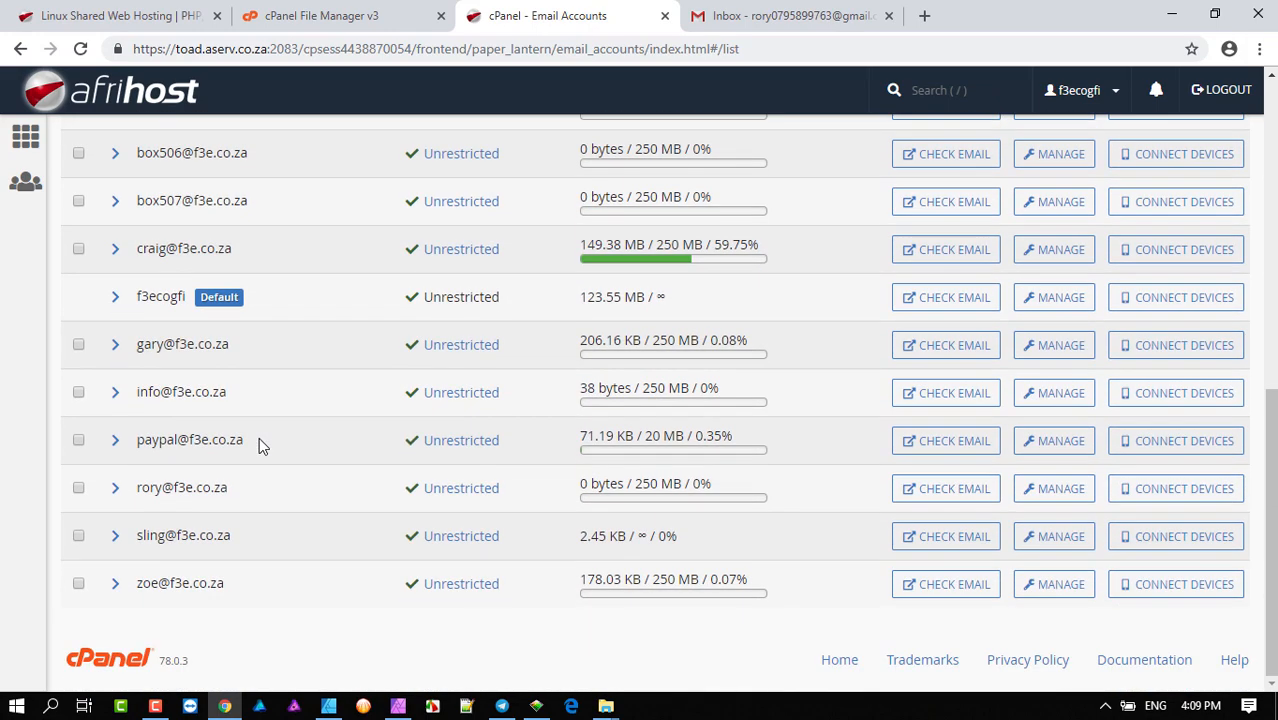
{"action": "left_click_drag", "start_coordinate": [137, 487], "coordinate": [230, 492]}
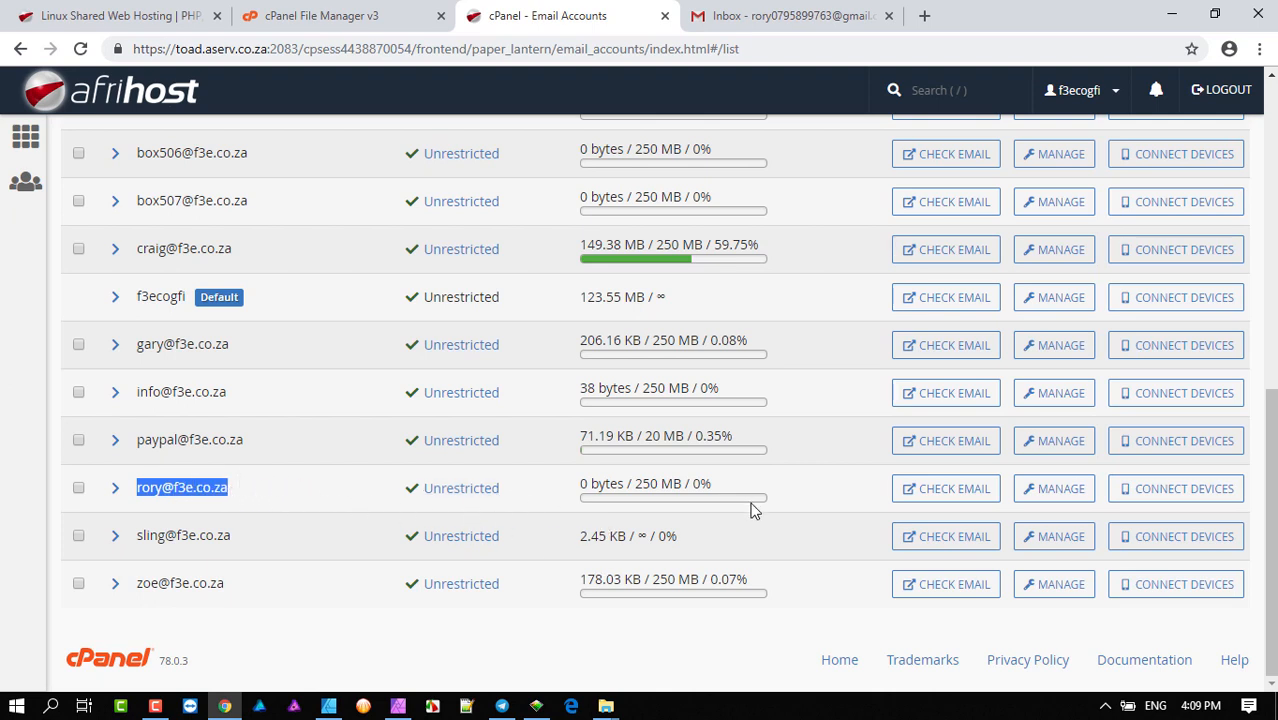
- Open the mailbox's webmail via CHECK EMAIL and scroll to Mail Client Manual Settings
{"action": "left_click", "coordinate": [963, 490]}
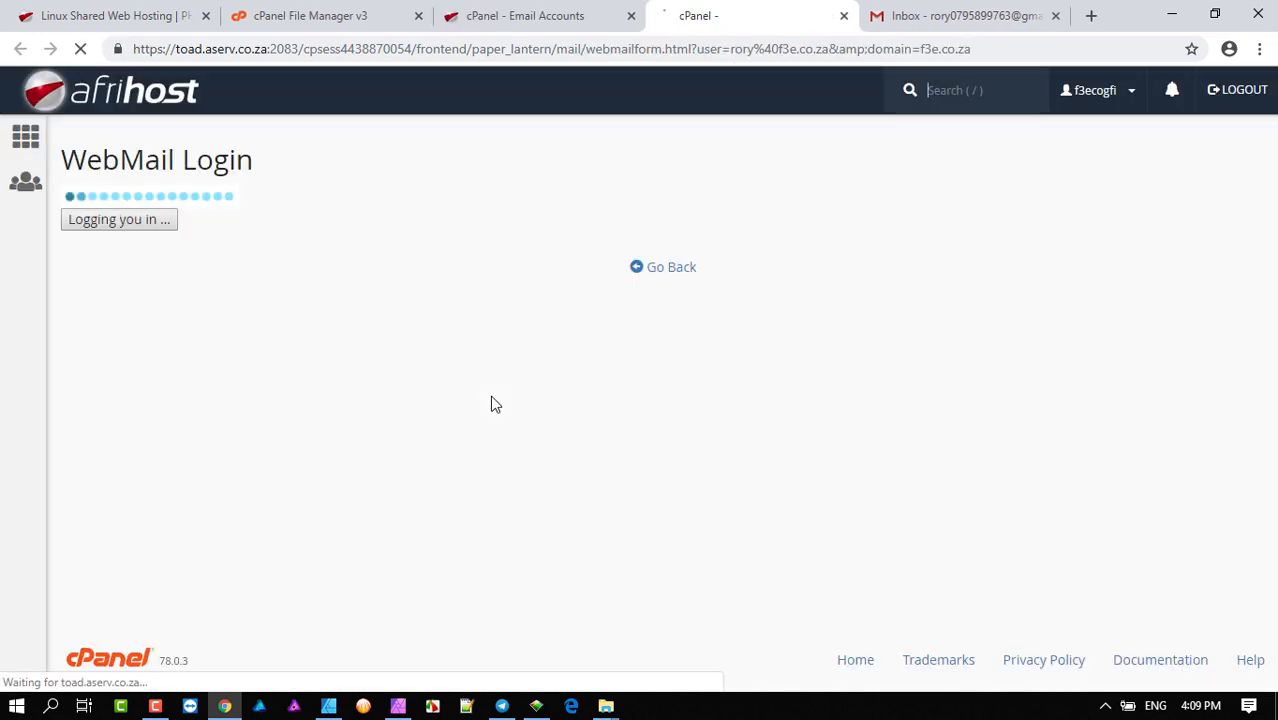
{"action": "scroll", "coordinate": [494, 394], "scroll_direction": "down", "scroll_amount": 3}
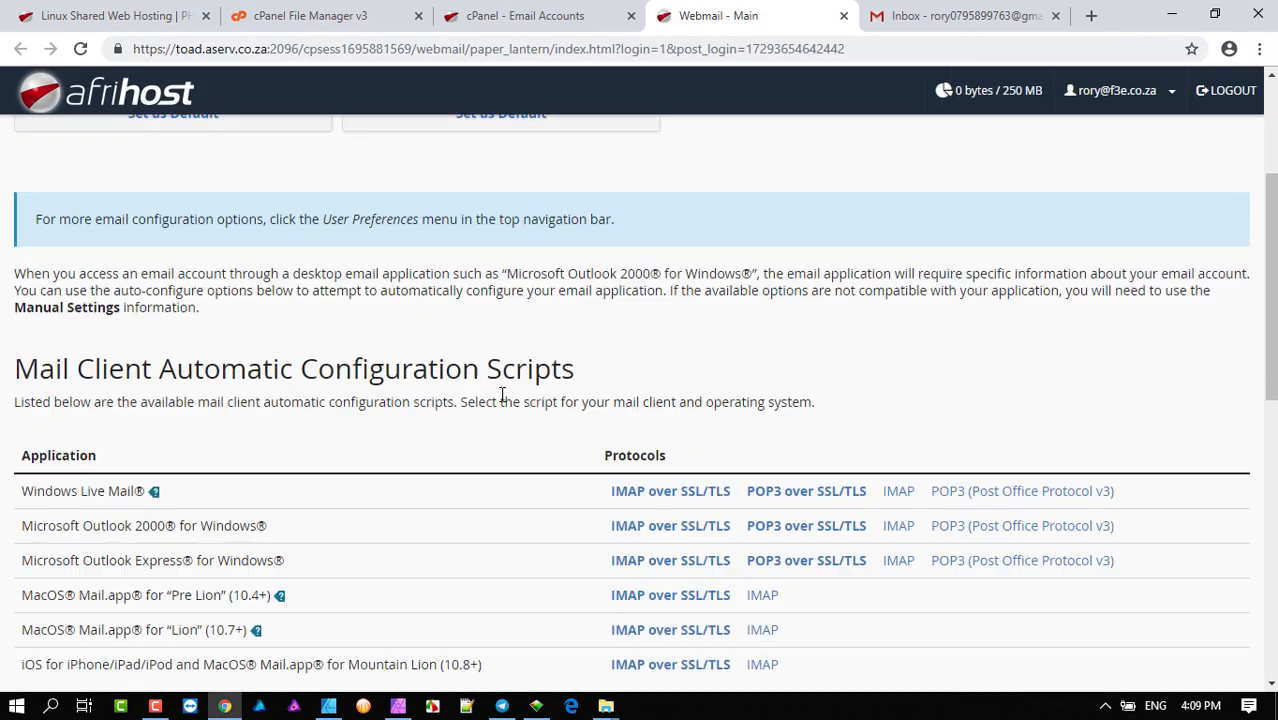
{"action": "scroll", "coordinate": [503, 397], "scroll_direction": "down", "scroll_amount": 6}
{"action": "scroll", "coordinate": [503, 398], "scroll_direction": "up", "scroll_amount": 2}
{"action": "scroll", "coordinate": [503, 398], "scroll_direction": "down", "scroll_amount": 2}
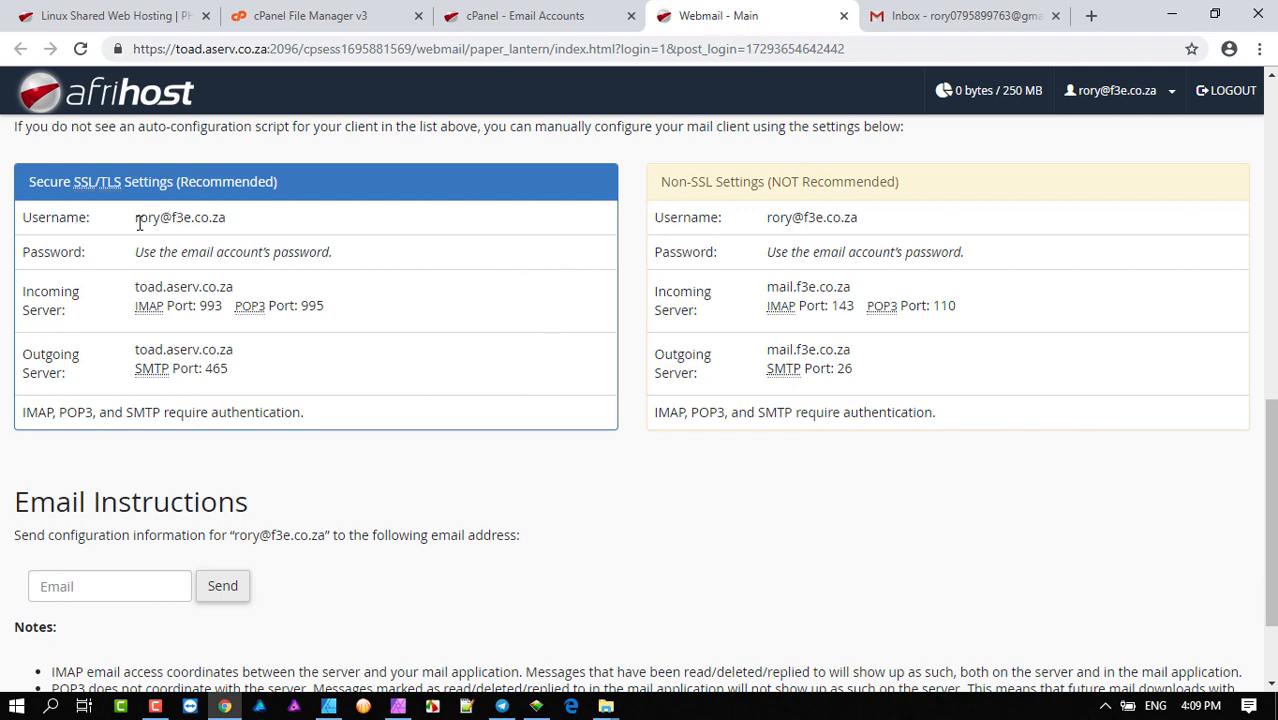
- Highlight the secure username, incoming server and outgoing server details
{"action": "left_click_drag", "start_coordinate": [134, 219], "coordinate": [251, 226]}
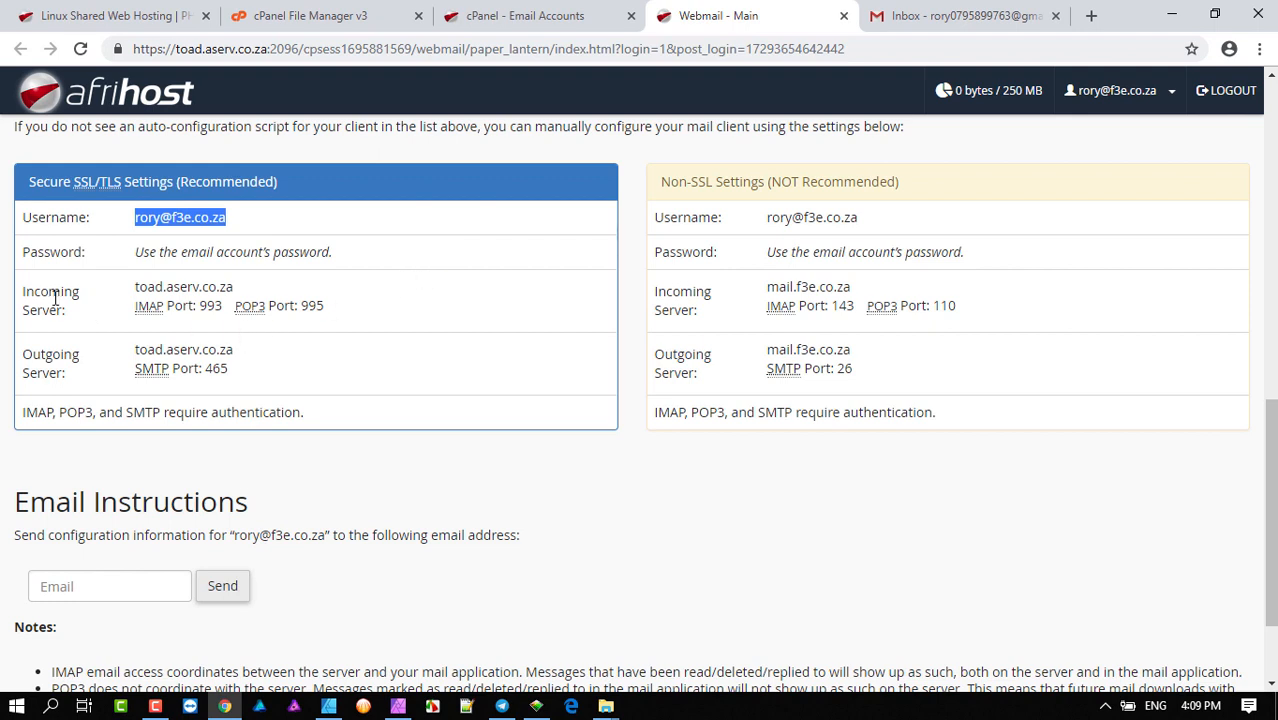
{"action": "left_click_drag", "start_coordinate": [22, 291], "coordinate": [70, 315]}
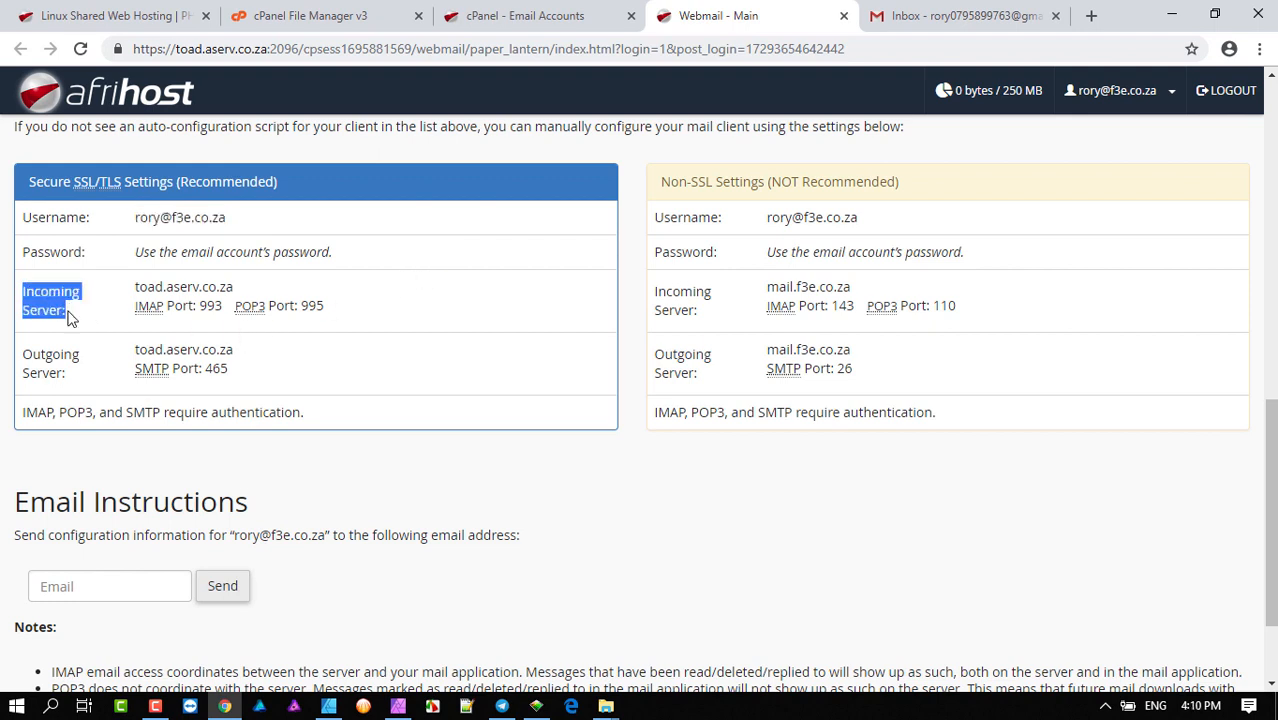
{"action": "left_click_drag", "start_coordinate": [23, 352], "coordinate": [66, 374]}
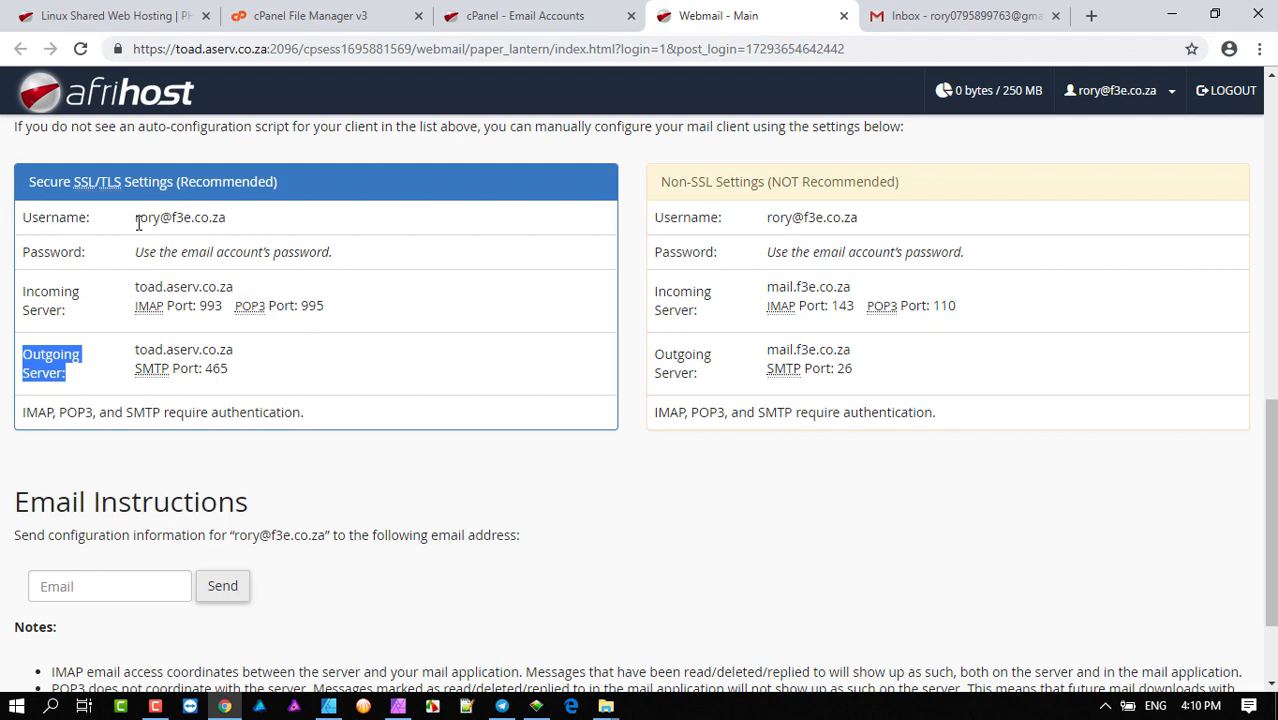
{"action": "left_click_drag", "start_coordinate": [135, 220], "coordinate": [240, 227]}
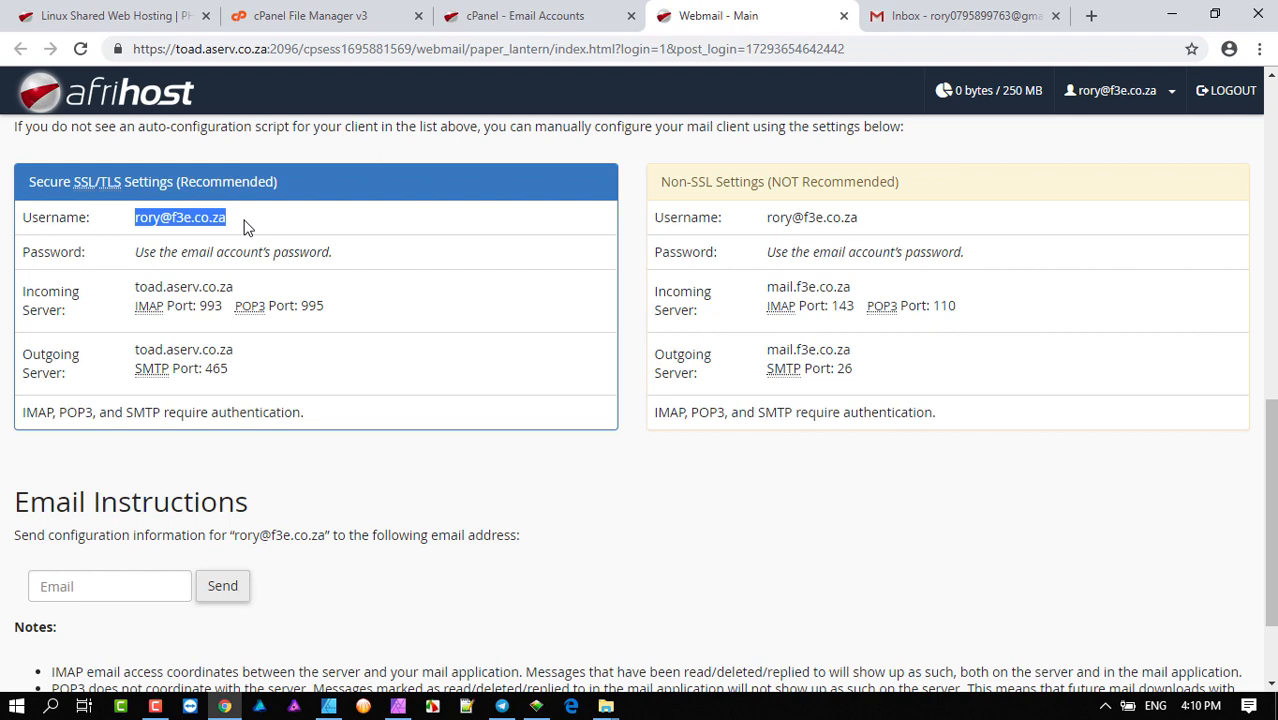
{"action": "left_click", "coordinate": [211, 218]}
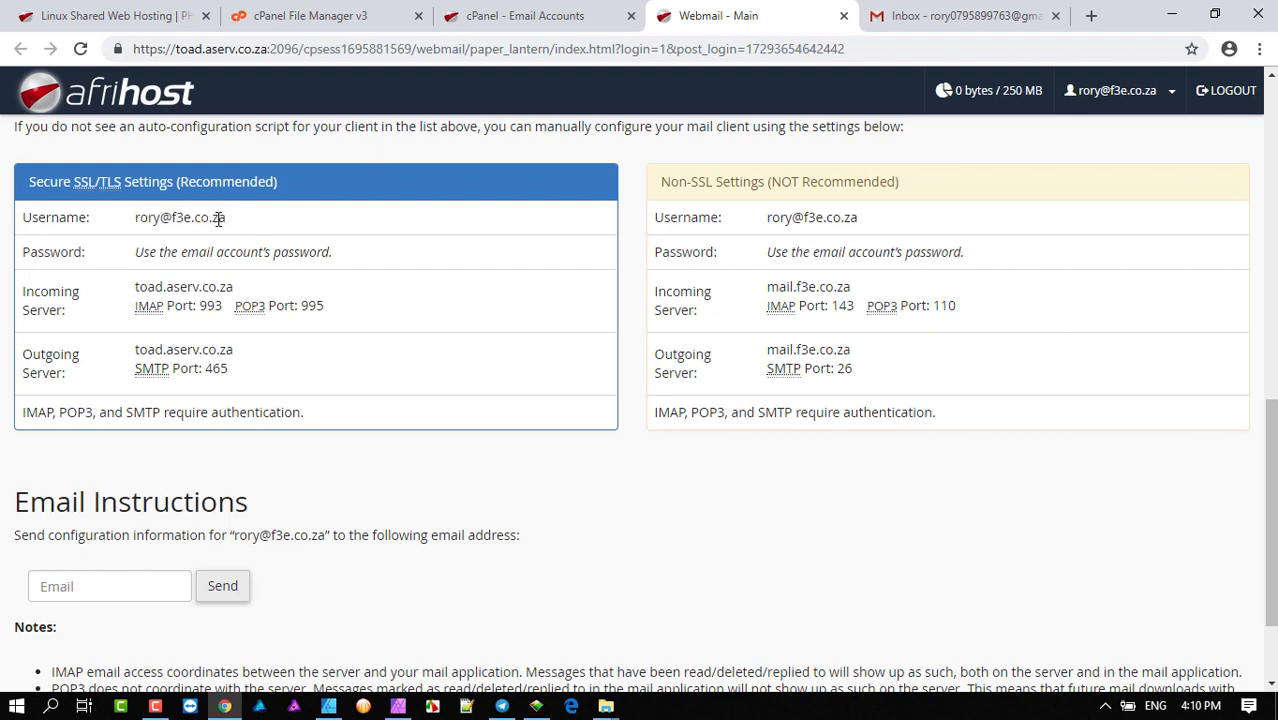
- Copy the SSL username value and switch to the Gmail inbox
{"action": "left_click_drag", "start_coordinate": [243, 222], "coordinate": [136, 218]}
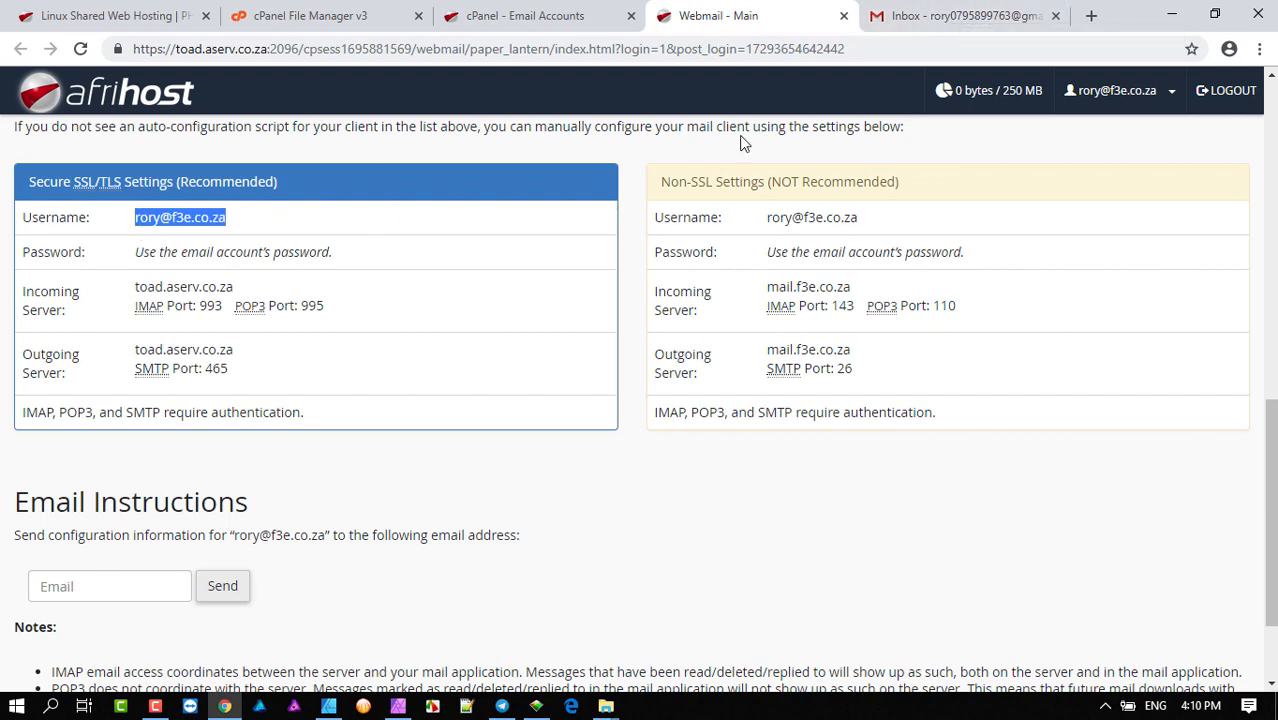
{"action": "left_click", "coordinate": [930, 20]}
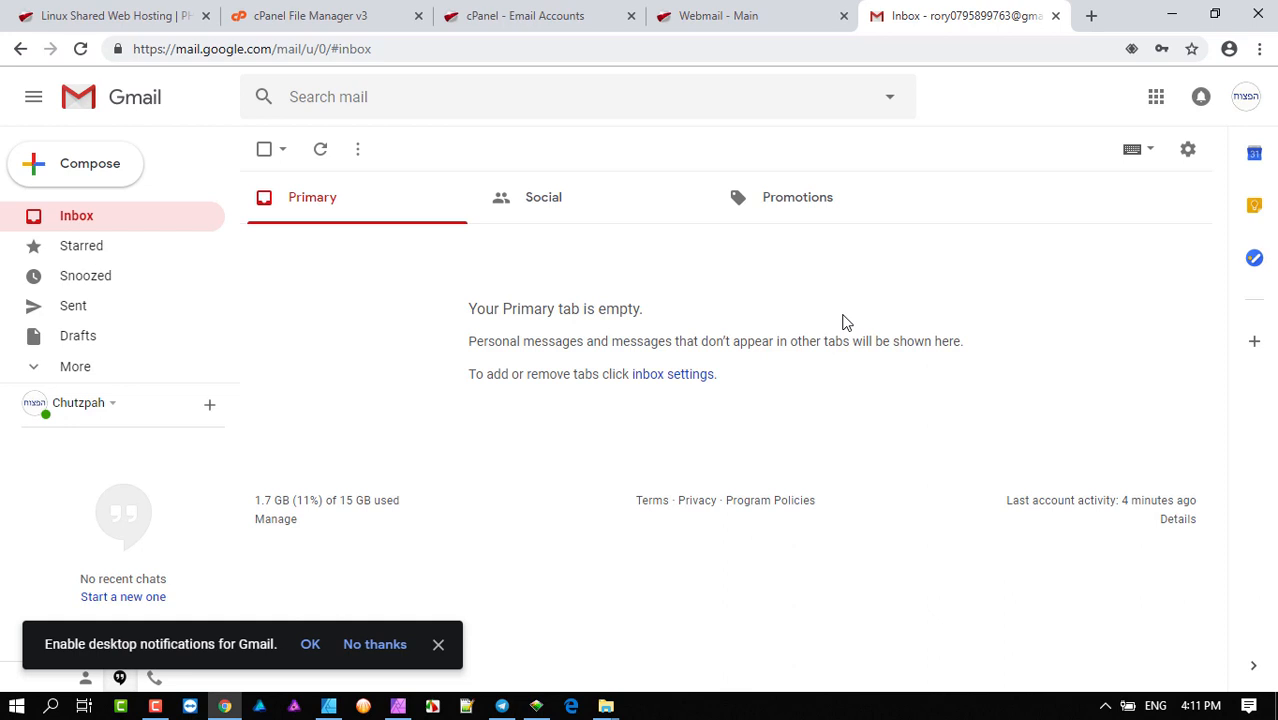
- Toggle between the webmail settings and Gmail tabs, ending on the Gmail inbox
{"action": "left_click", "coordinate": [708, 17]}
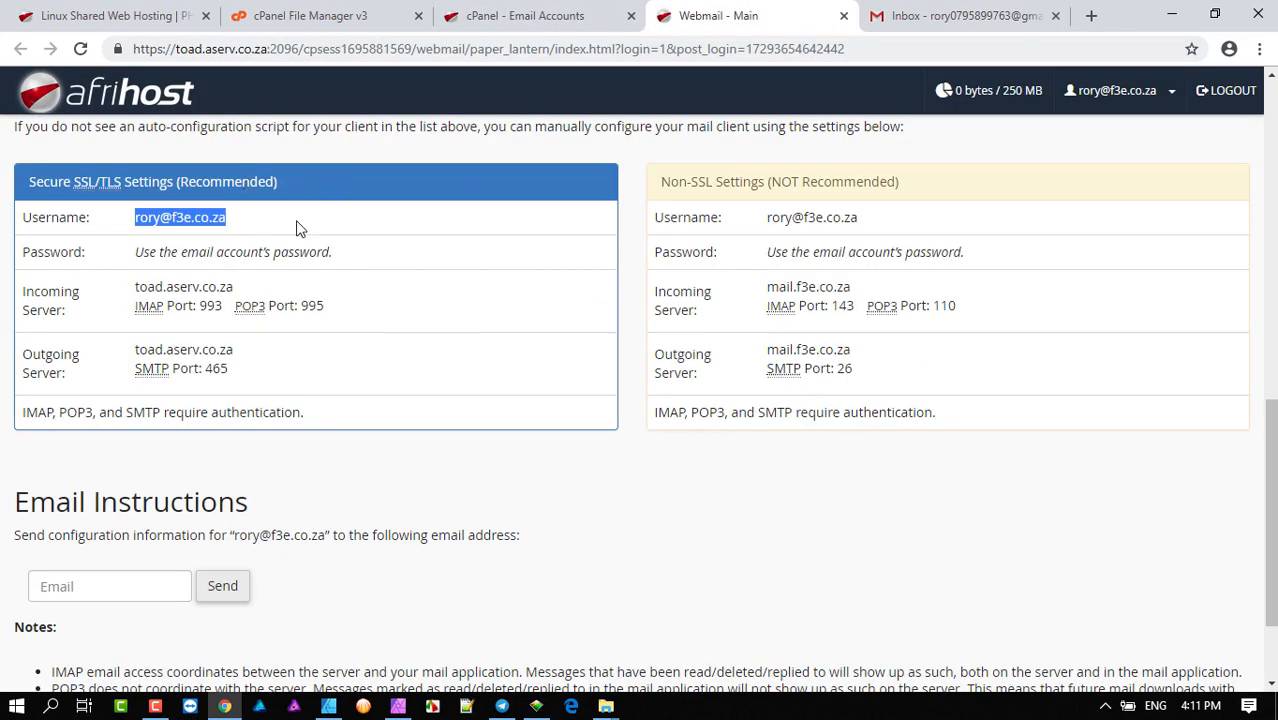
{"action": "left_click", "coordinate": [943, 14]}
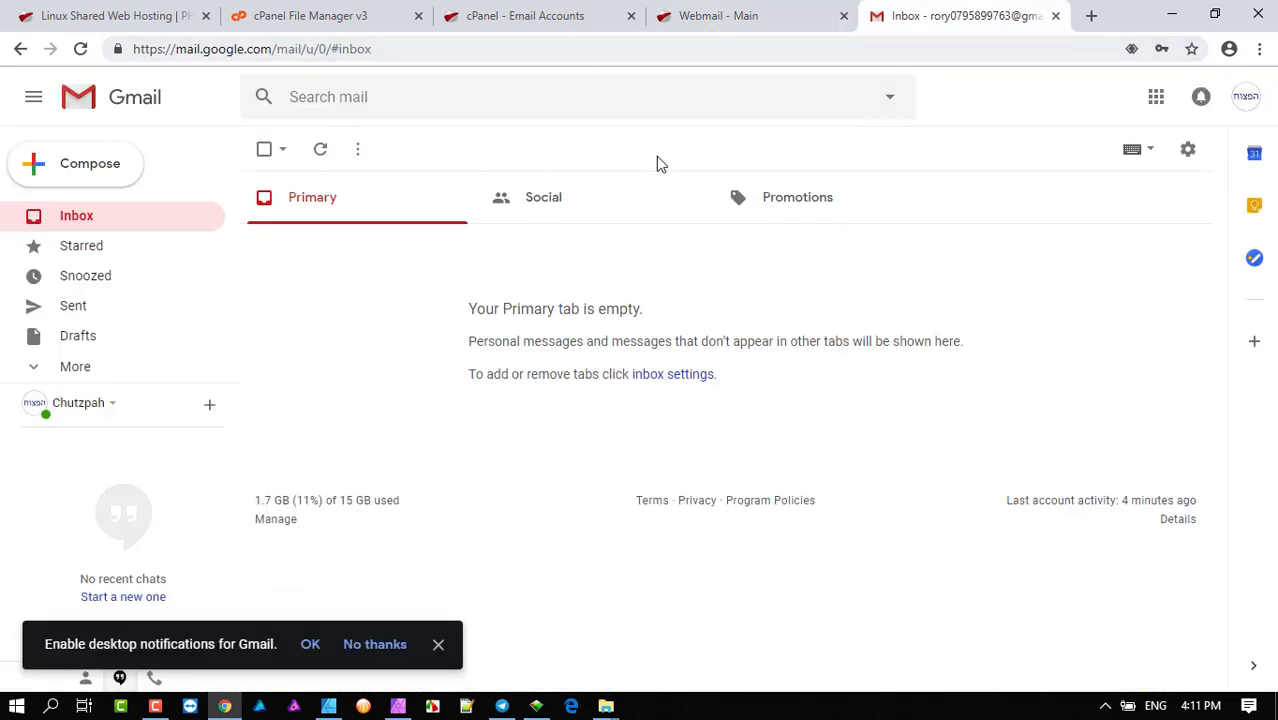
{"action": "left_click", "coordinate": [741, 16]}
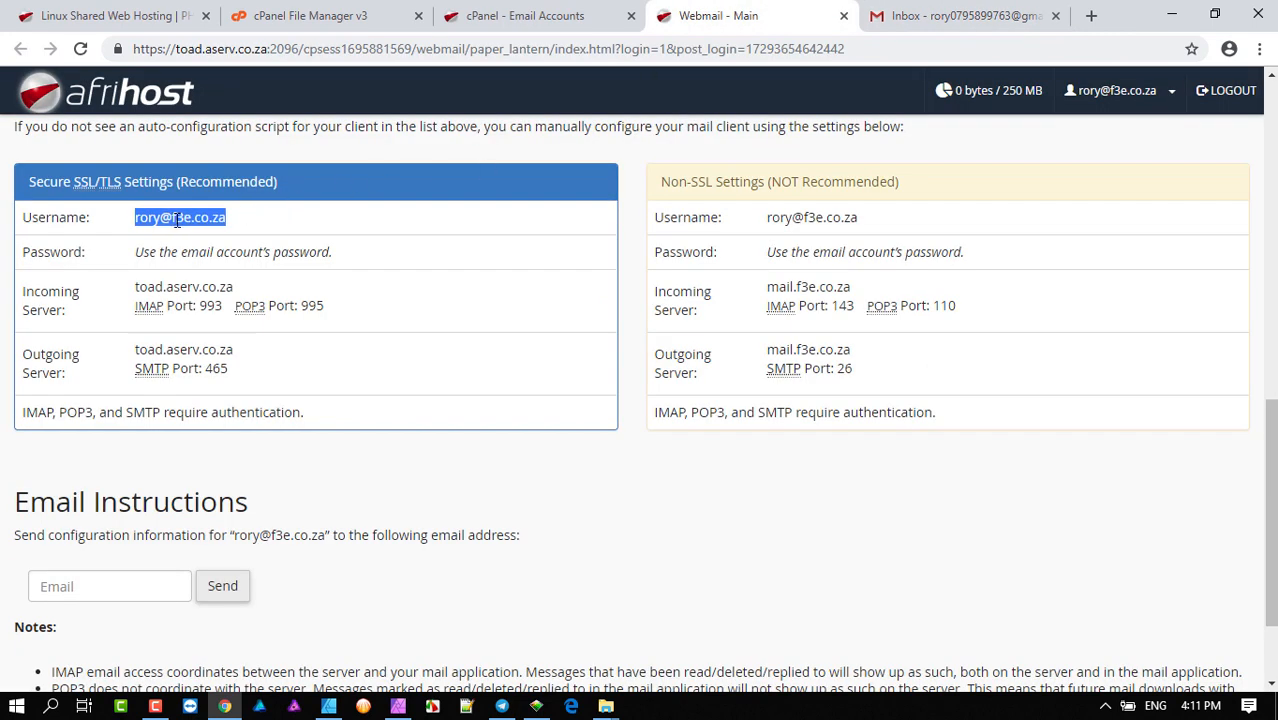
{"action": "left_click", "coordinate": [980, 18]}
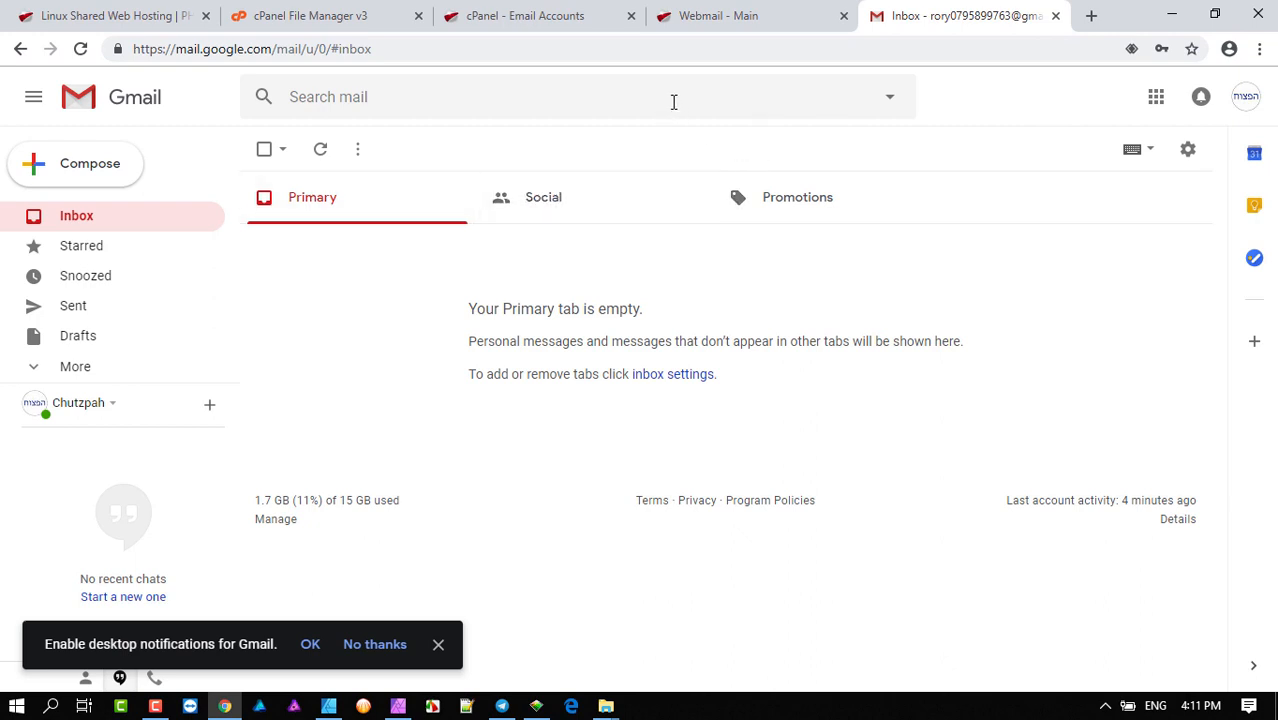
{"action": "left_click", "coordinate": [733, 18]}
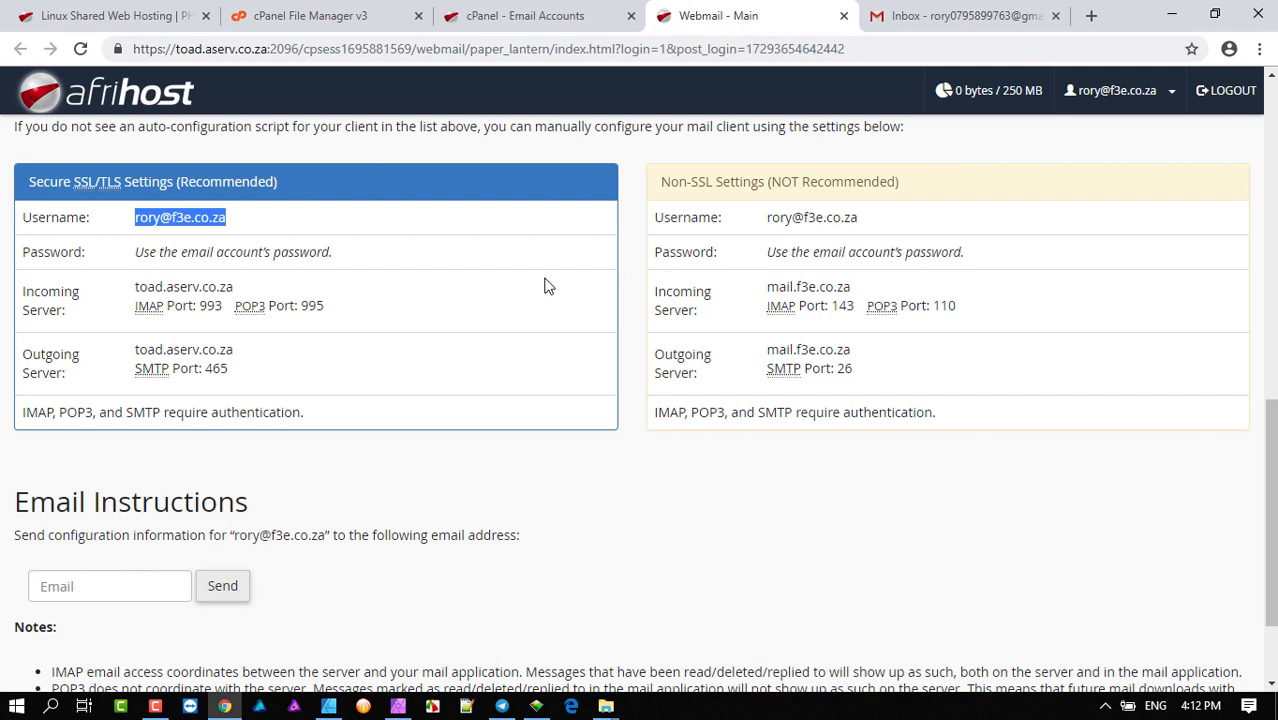
{"action": "left_click", "coordinate": [908, 15]}
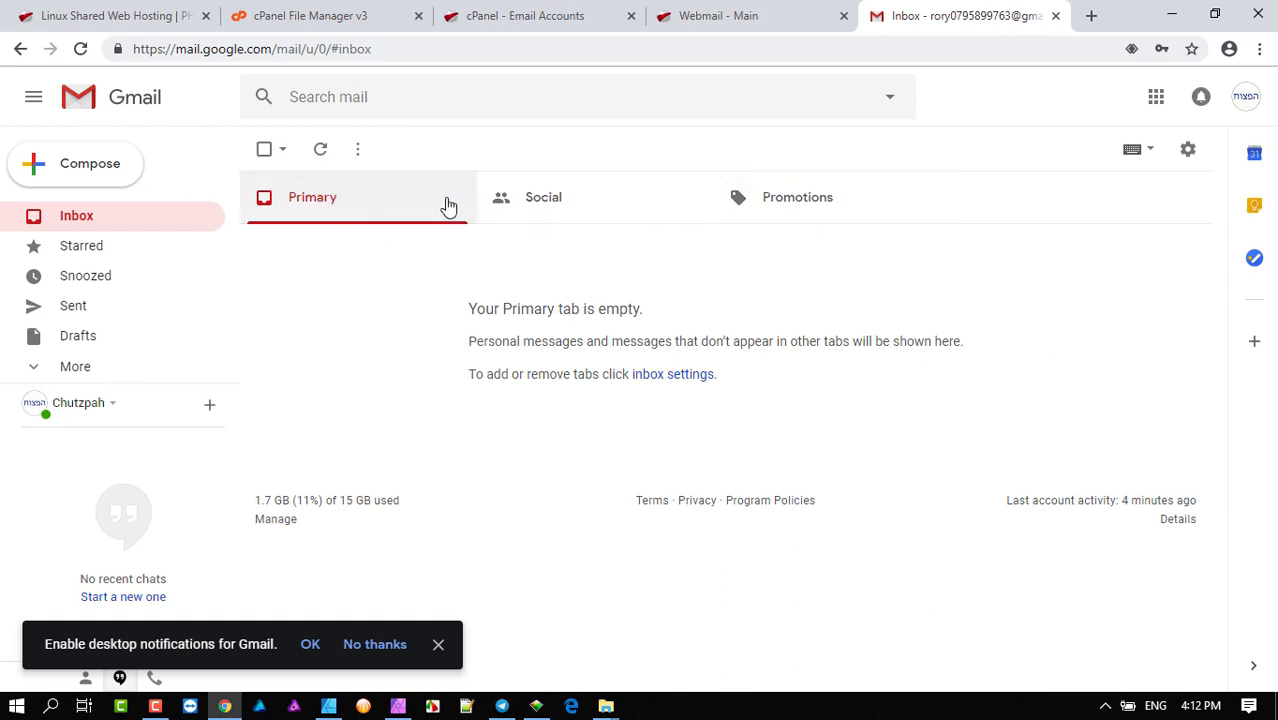
- In Inbox settings, untick Social and Promotions and set the inbox type to Unread first
{"action": "left_click", "coordinate": [1188, 150]}
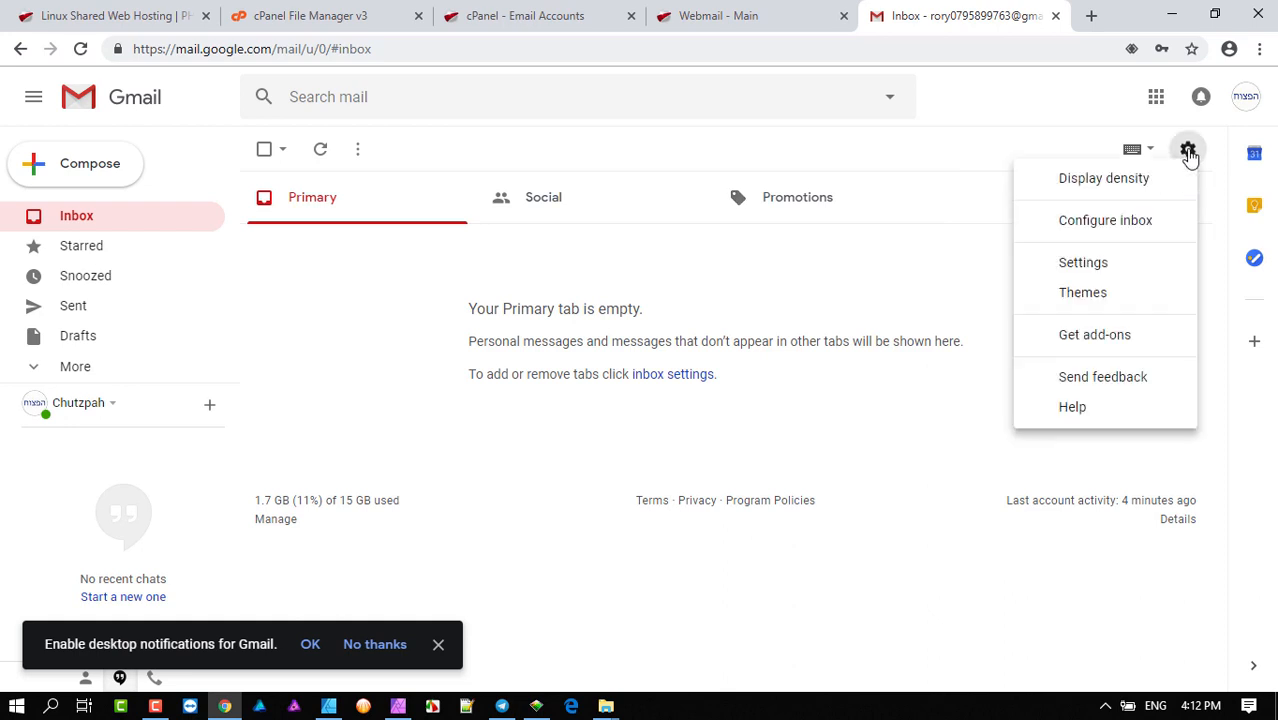
{"action": "left_click", "coordinate": [1084, 263]}
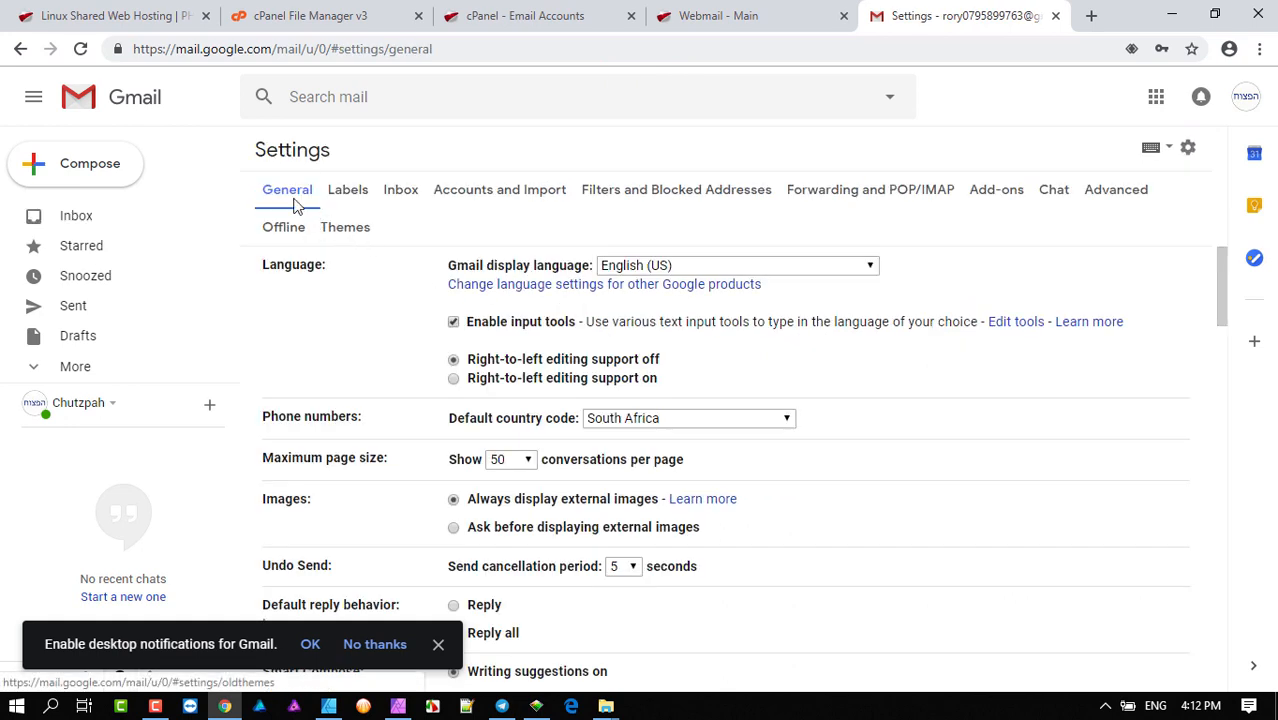
{"action": "left_click", "coordinate": [402, 192]}
{"action": "left_click", "coordinate": [454, 325]}
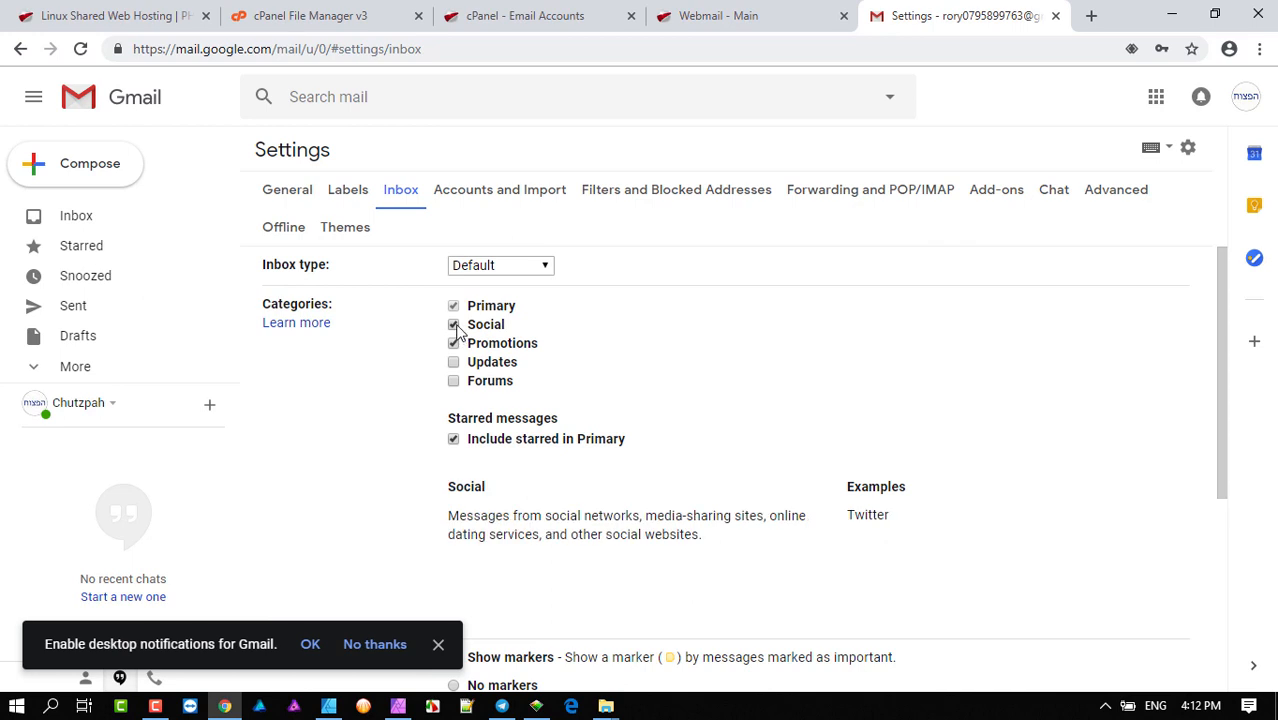
{"action": "left_click", "coordinate": [455, 344]}
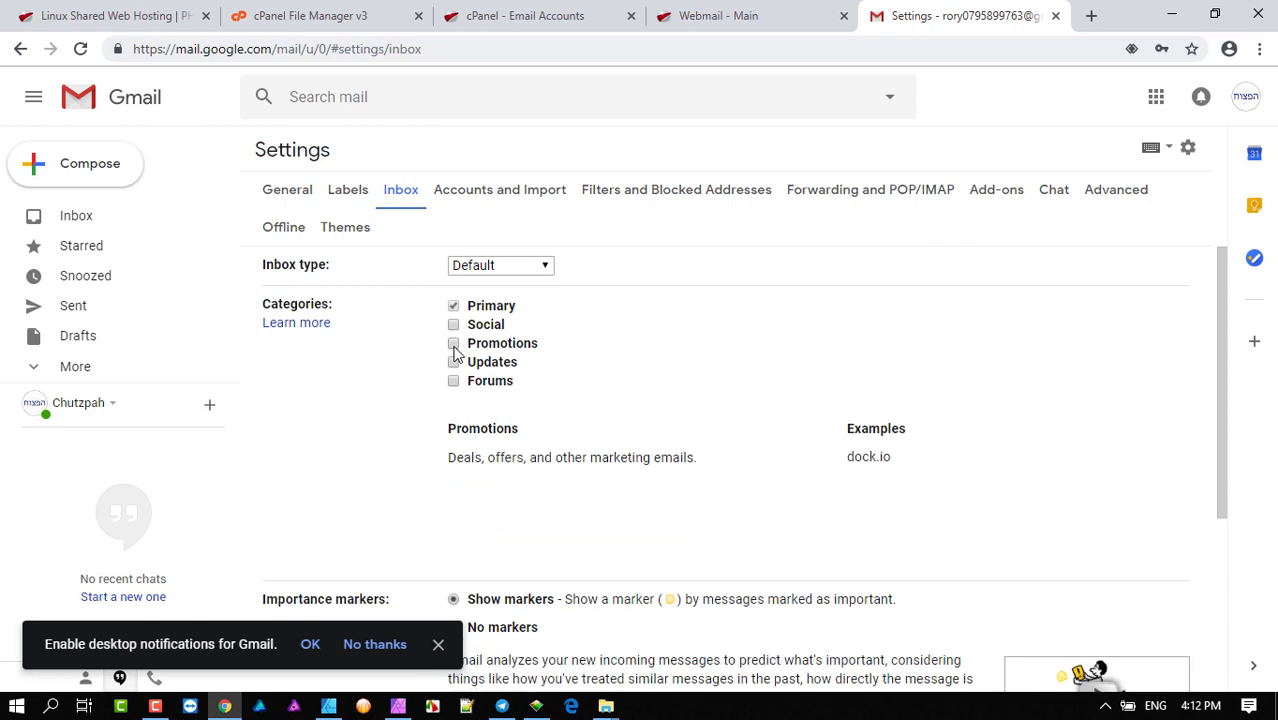
{"action": "left_click", "coordinate": [541, 266]}
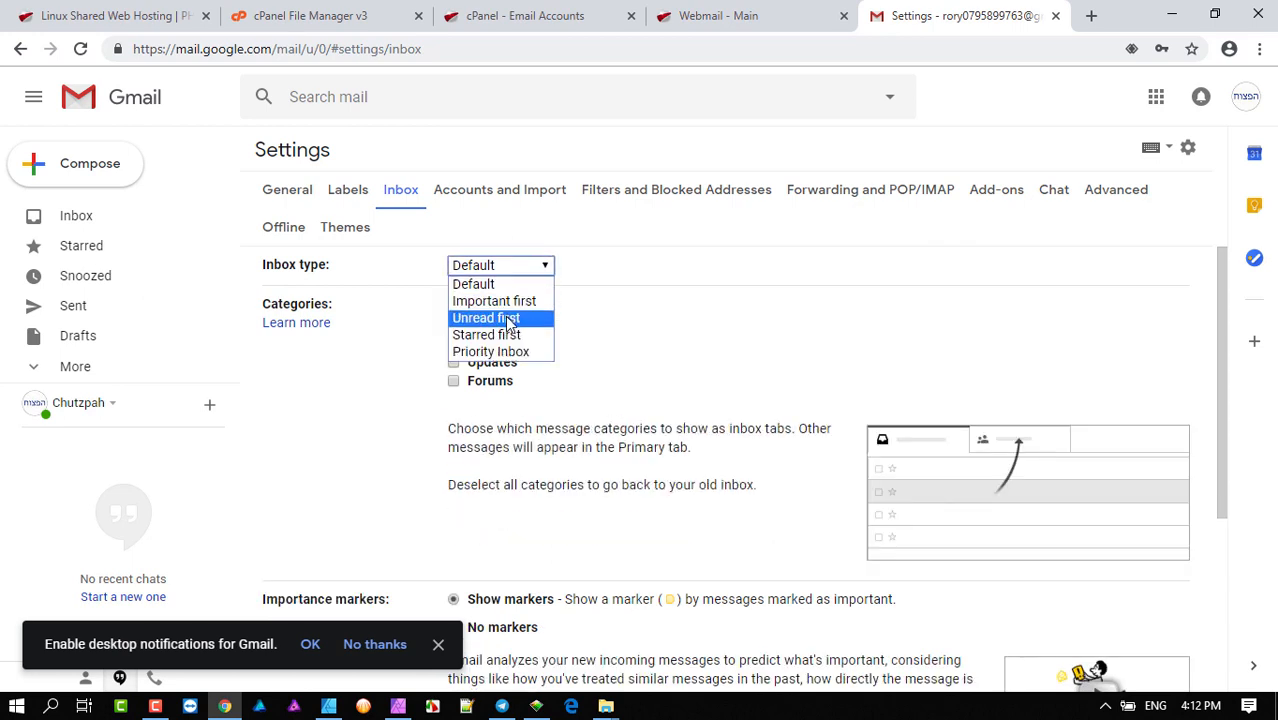
{"action": "left_click", "coordinate": [509, 318]}
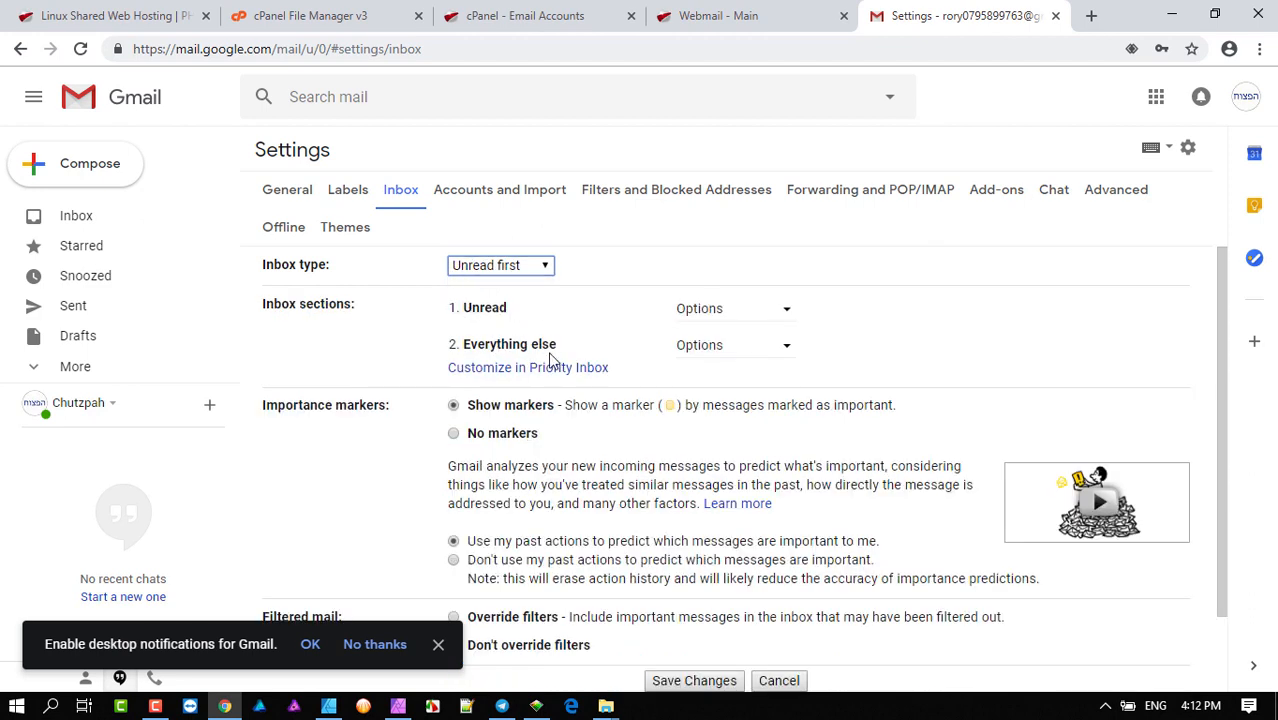
- Highlight the Unread and Everything else sections, then save the changes
{"action": "double_click", "coordinate": [466, 307]}
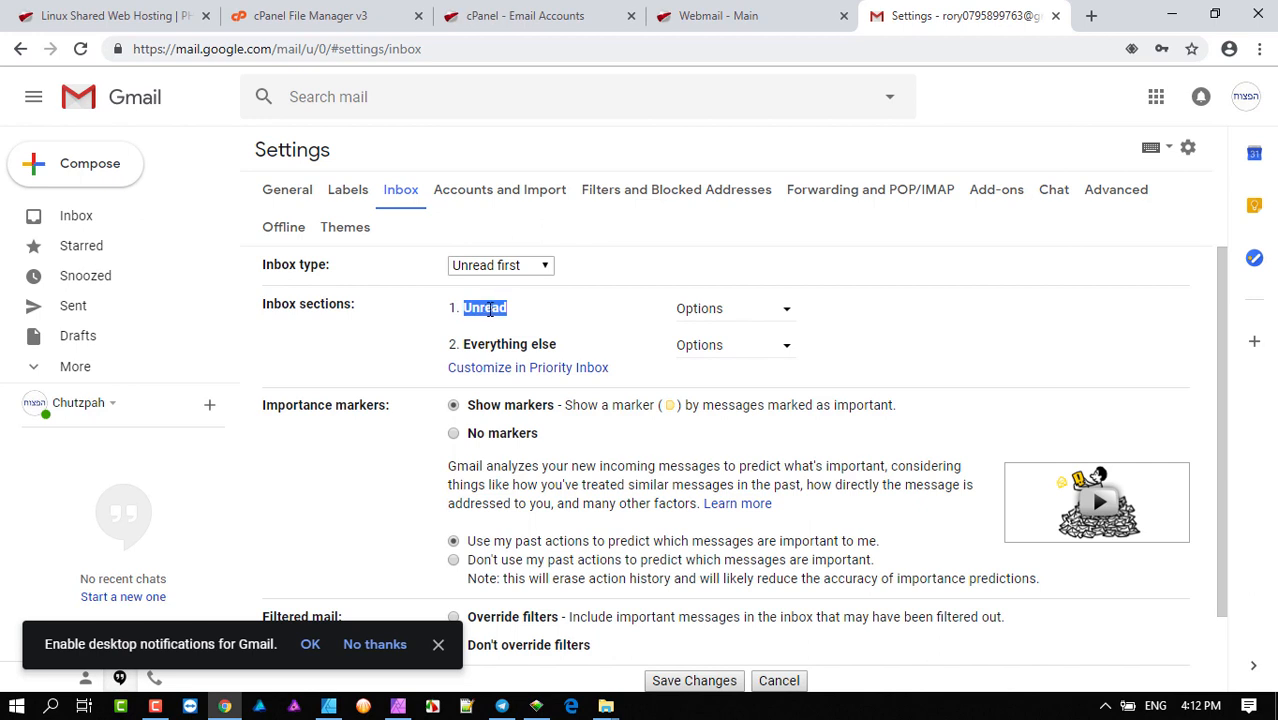
{"action": "left_click_drag", "start_coordinate": [460, 344], "coordinate": [560, 350]}
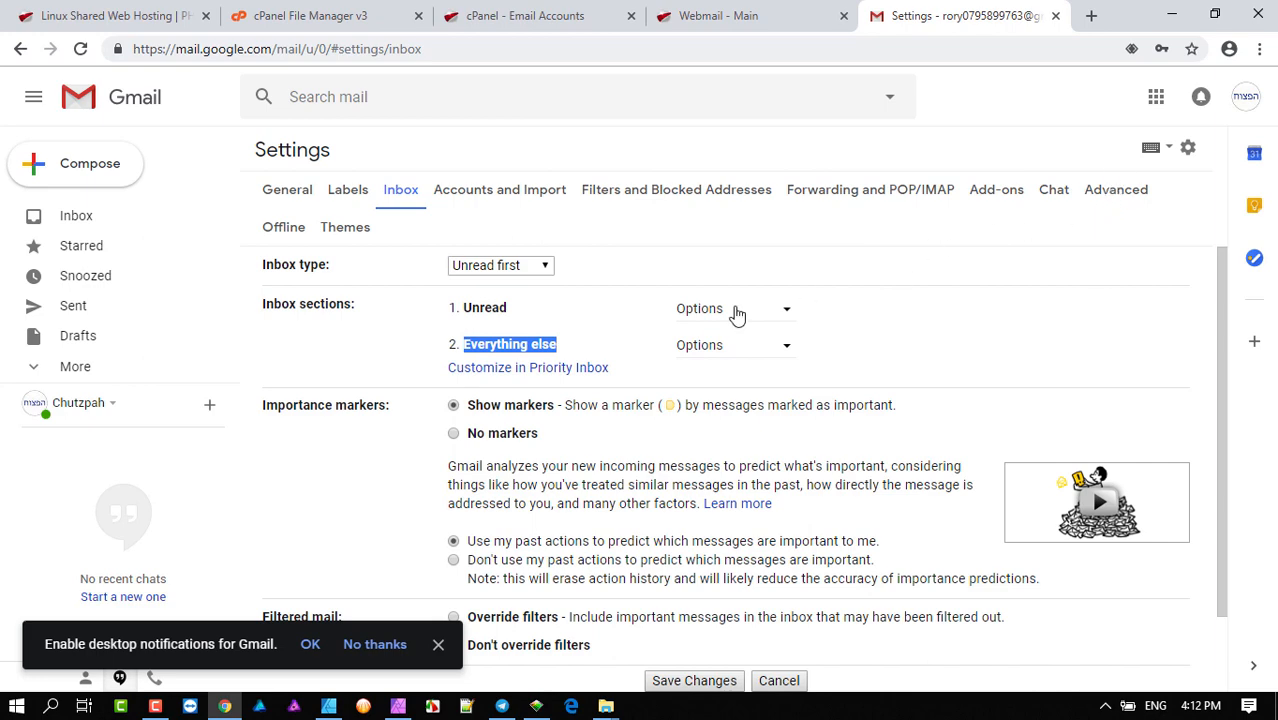
{"action": "scroll", "coordinate": [737, 313], "scroll_direction": "down", "scroll_amount": 1}
{"action": "left_click", "coordinate": [694, 592]}
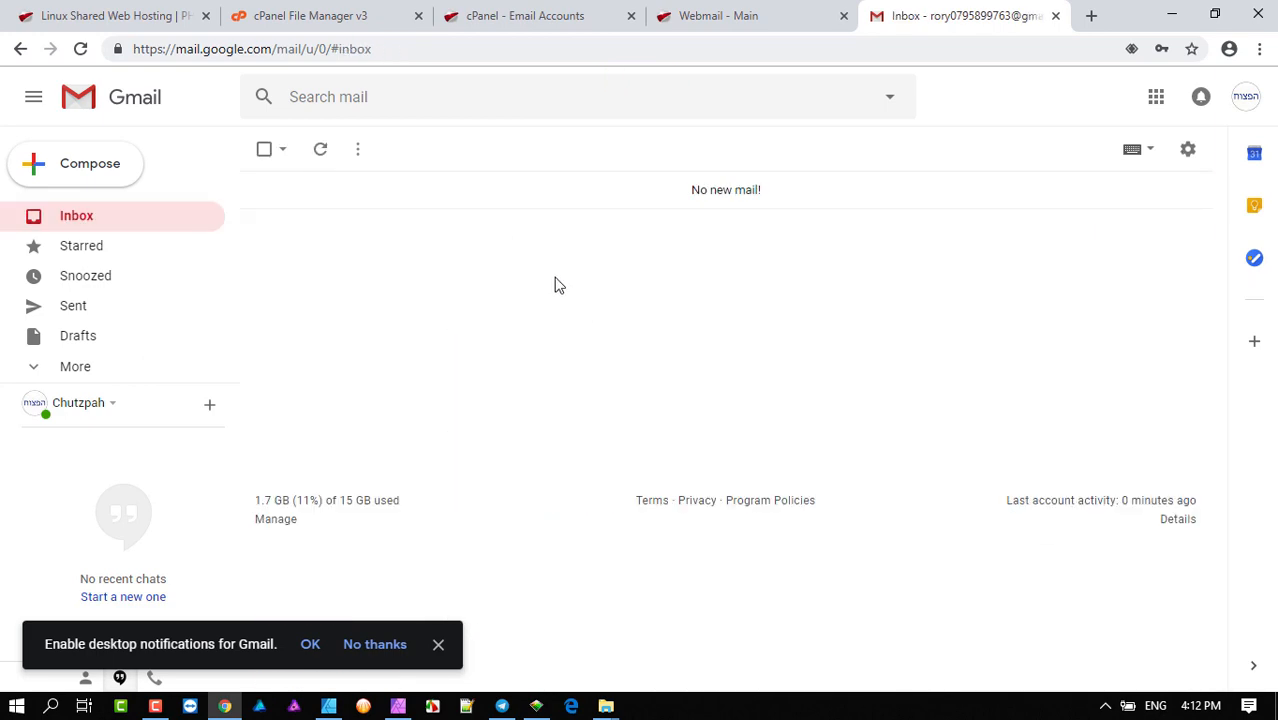
- Open Gmail's General settings from the gear menu
{"action": "left_click", "coordinate": [1188, 149]}
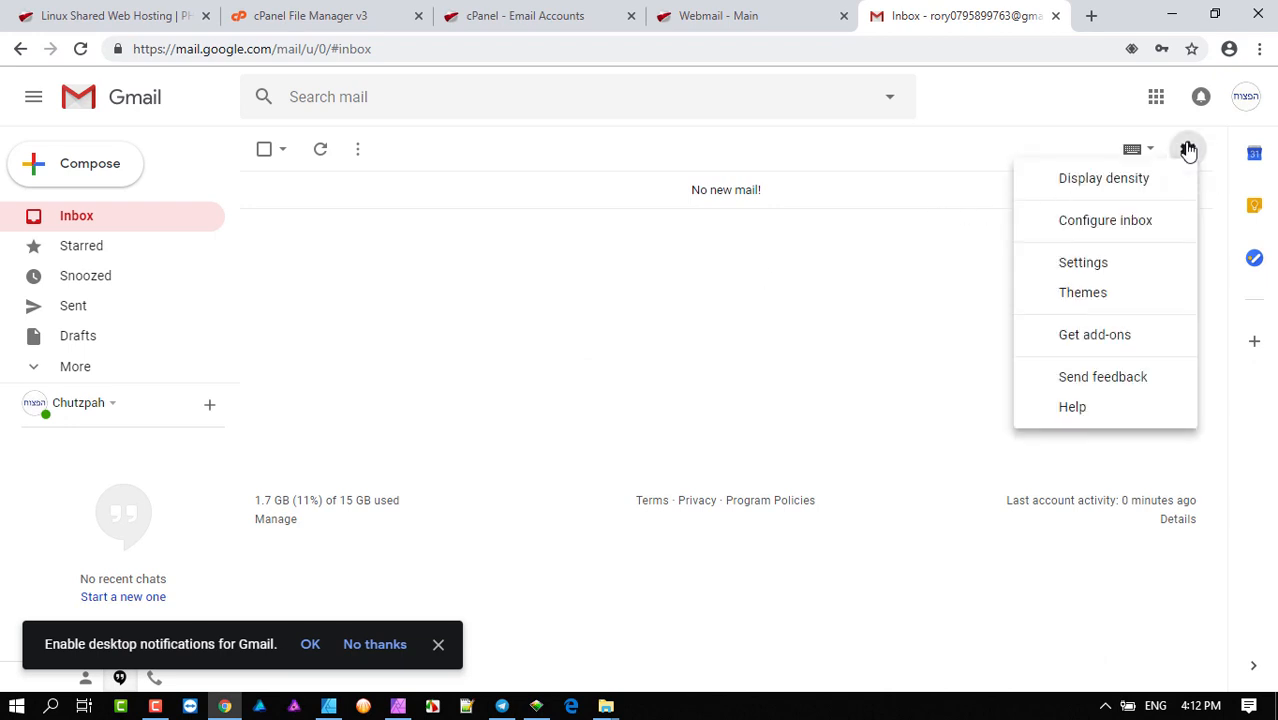
{"action": "left_click", "coordinate": [1098, 265]}
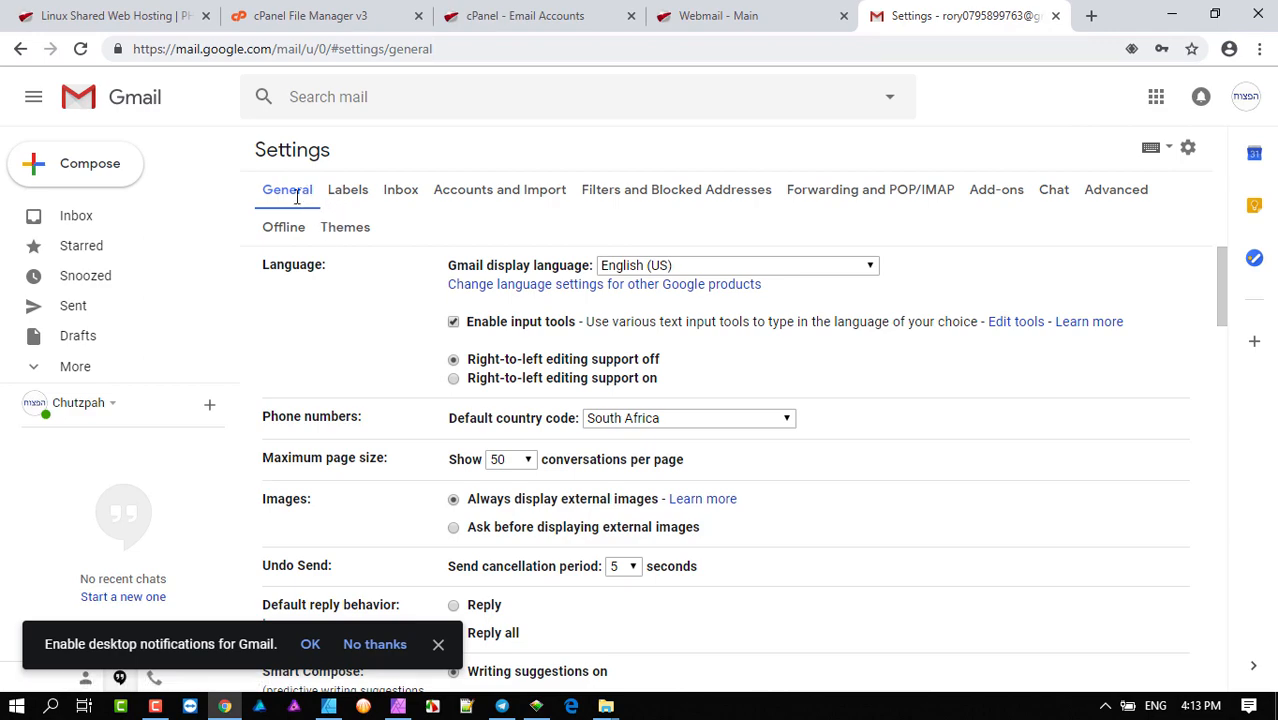
{"action": "scroll", "coordinate": [716, 420], "scroll_direction": "down", "scroll_amount": 5}
{"action": "scroll", "coordinate": [716, 420], "scroll_direction": "down", "scroll_amount": 10}
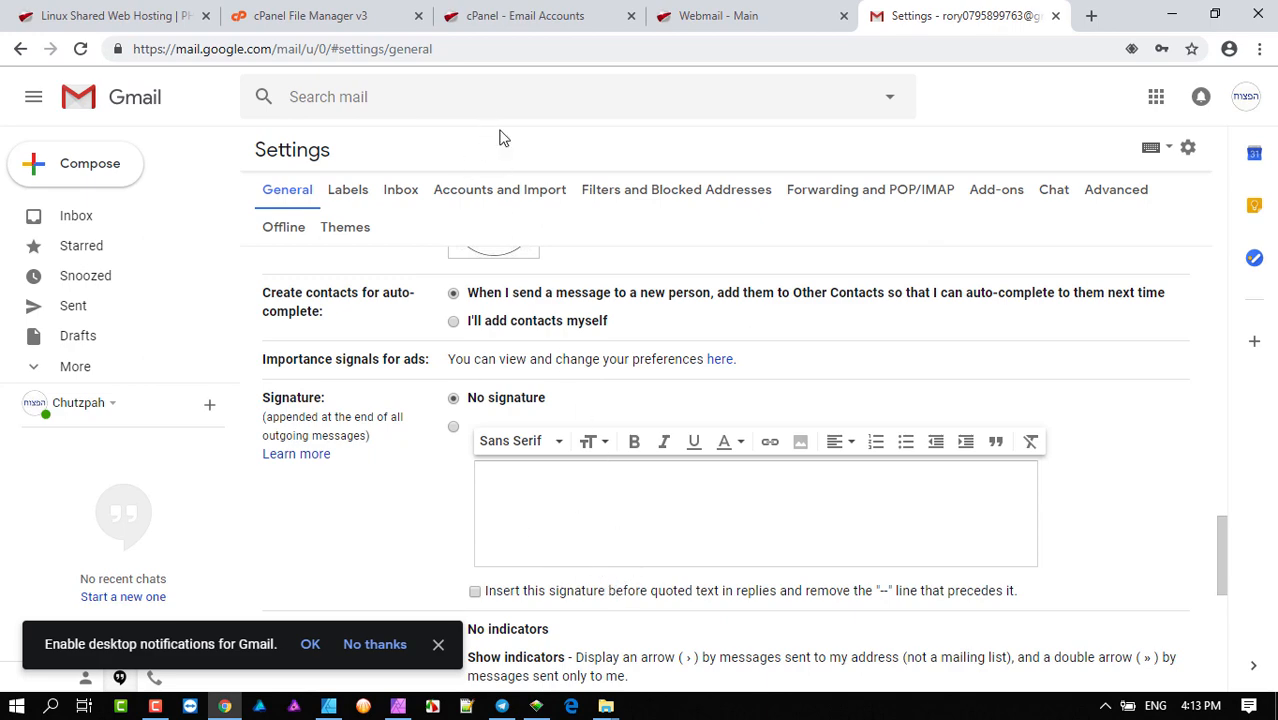
{"action": "scroll", "coordinate": [765, 414], "scroll_direction": "up", "scroll_amount": 20}
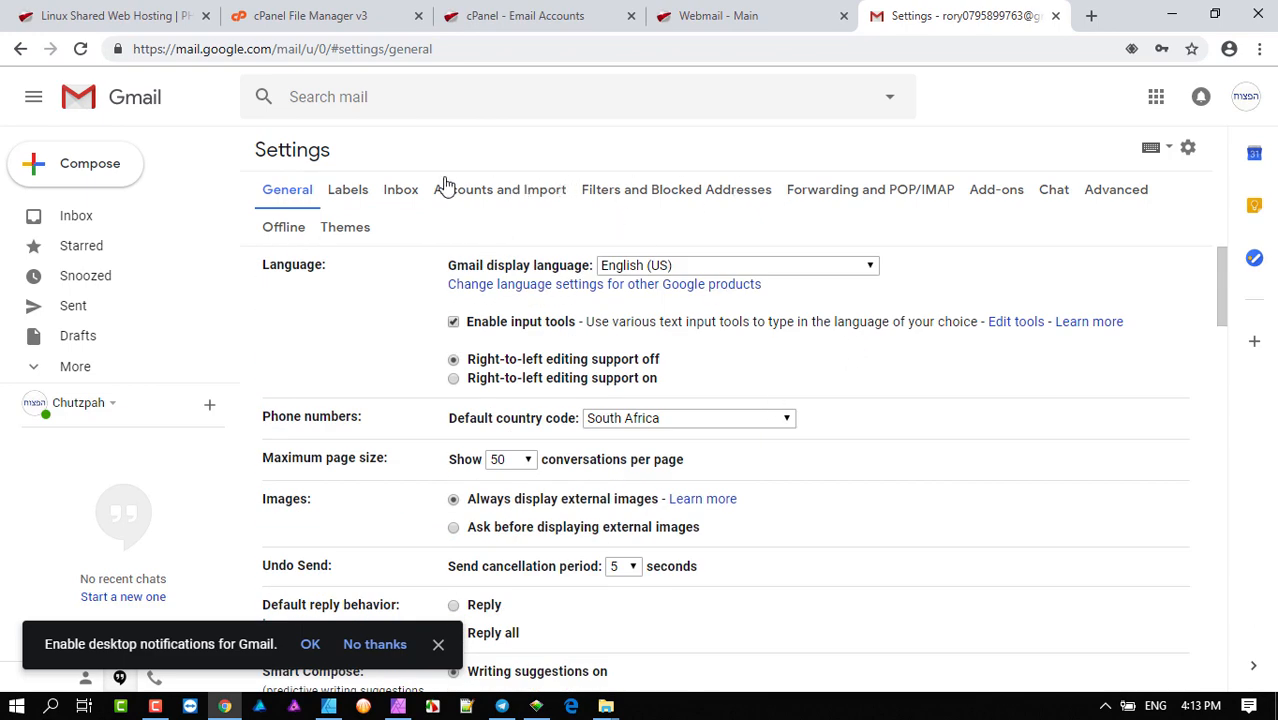
- Show the Accounts and Import settings and review the current send-as address
{"action": "left_click", "coordinate": [508, 197]}
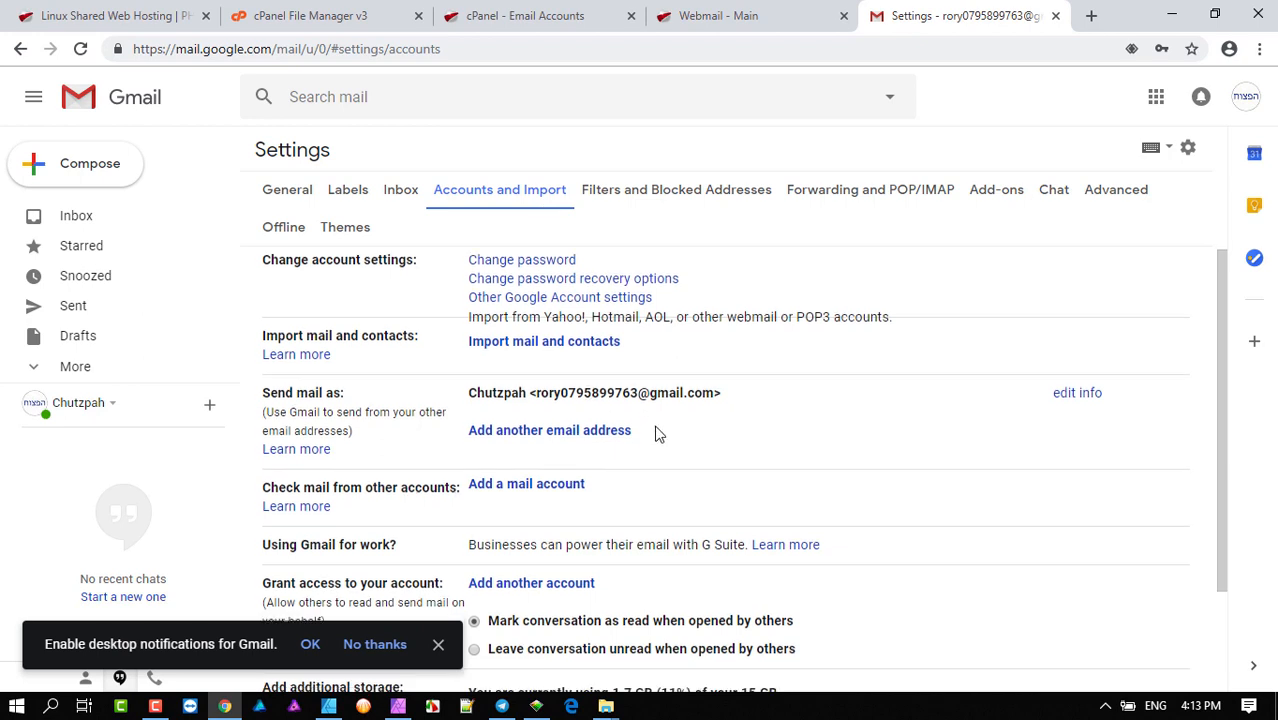
{"action": "scroll", "coordinate": [658, 432], "scroll_direction": "down", "scroll_amount": 2}
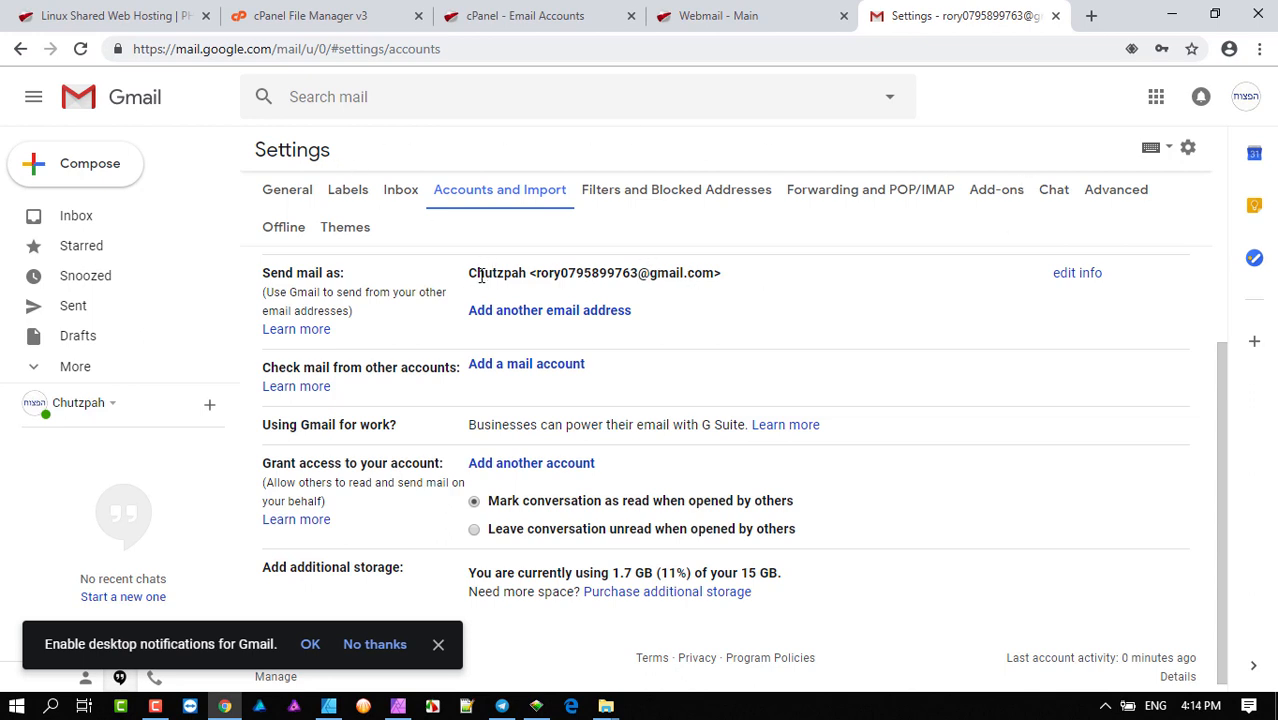
{"action": "left_click_drag", "start_coordinate": [470, 272], "coordinate": [561, 277]}
{"action": "left_click", "coordinate": [599, 272]}
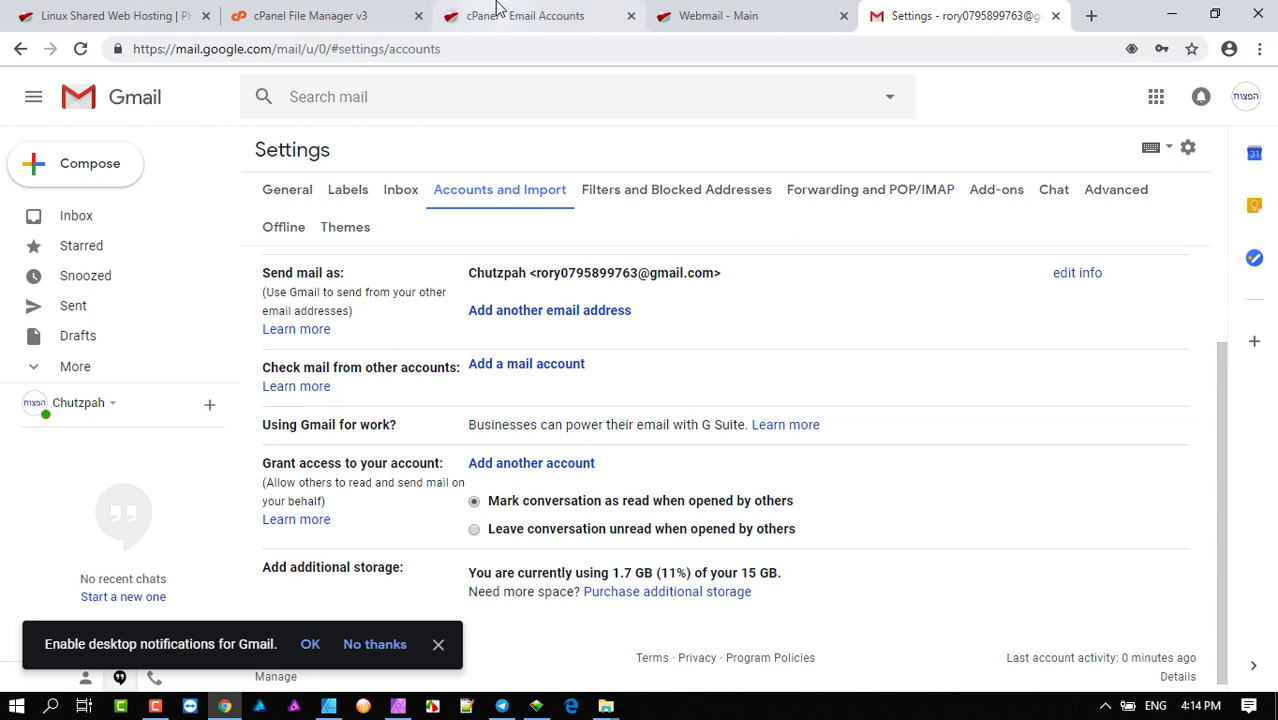
- Compare the Accounts and Import settings with the webmail mail-client server settings
{"action": "left_click", "coordinate": [730, 20]}
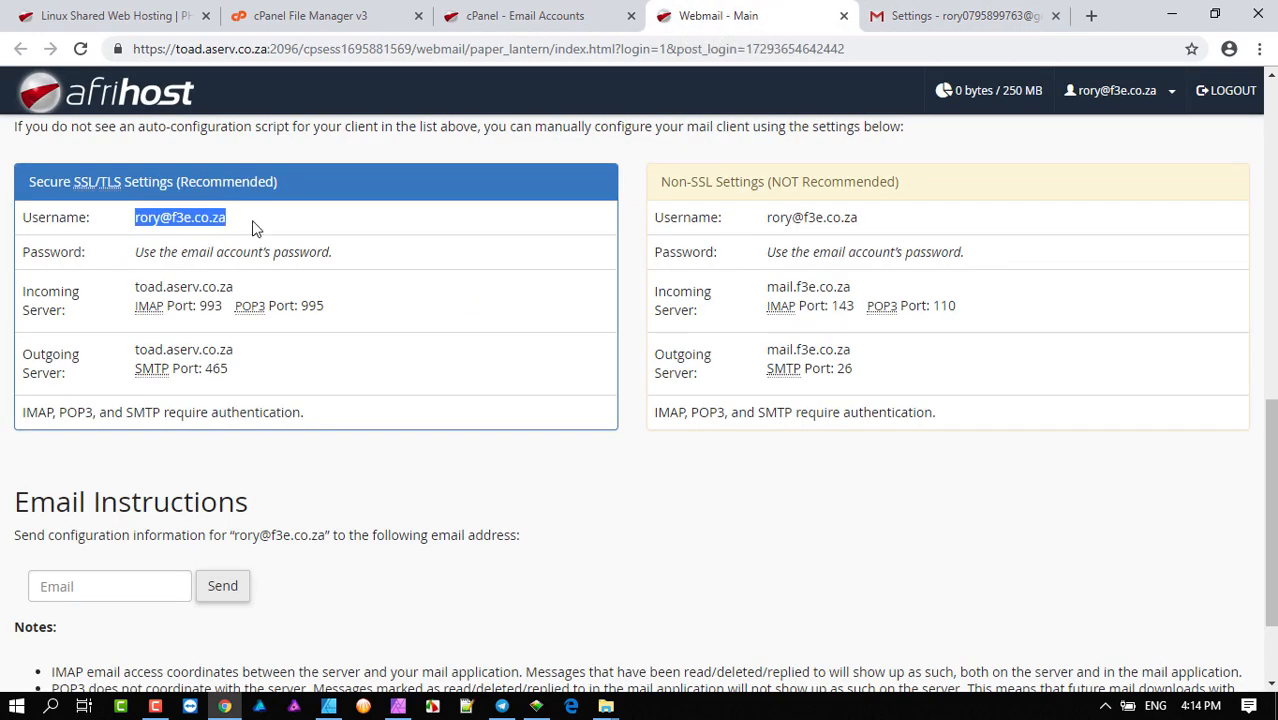
{"action": "left_click", "coordinate": [955, 20]}
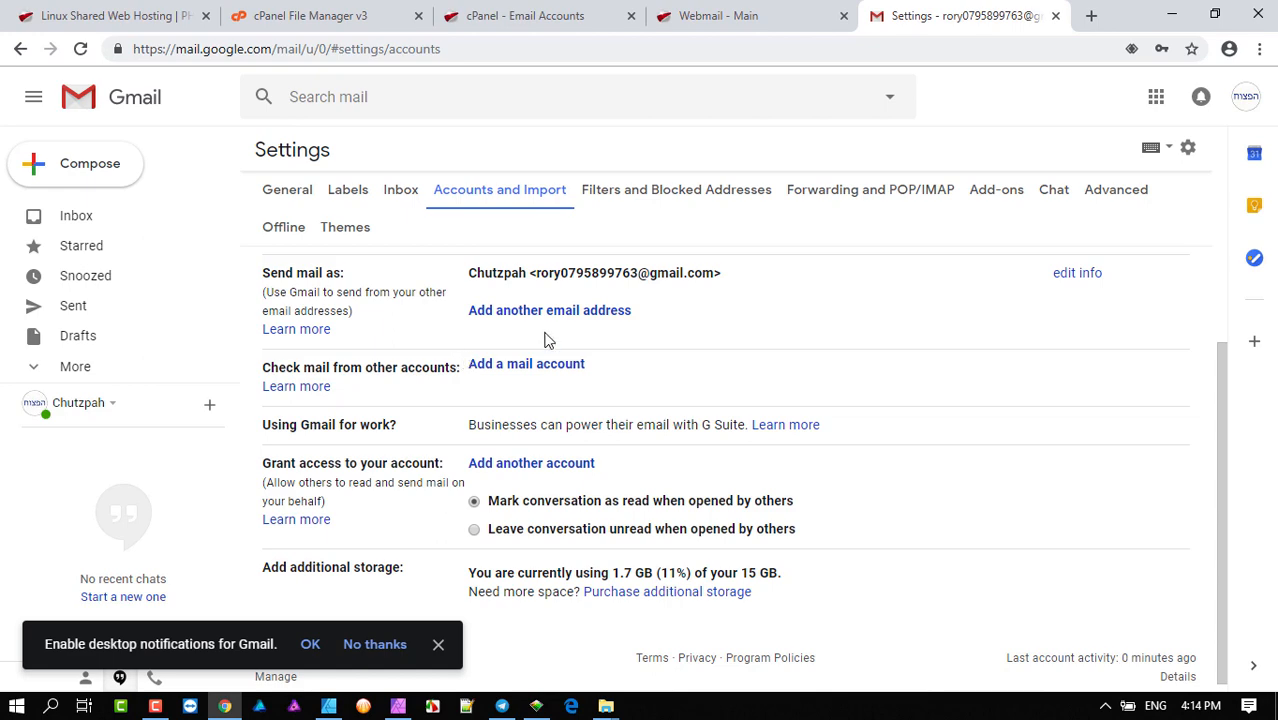
{"action": "left_click", "coordinate": [740, 17]}
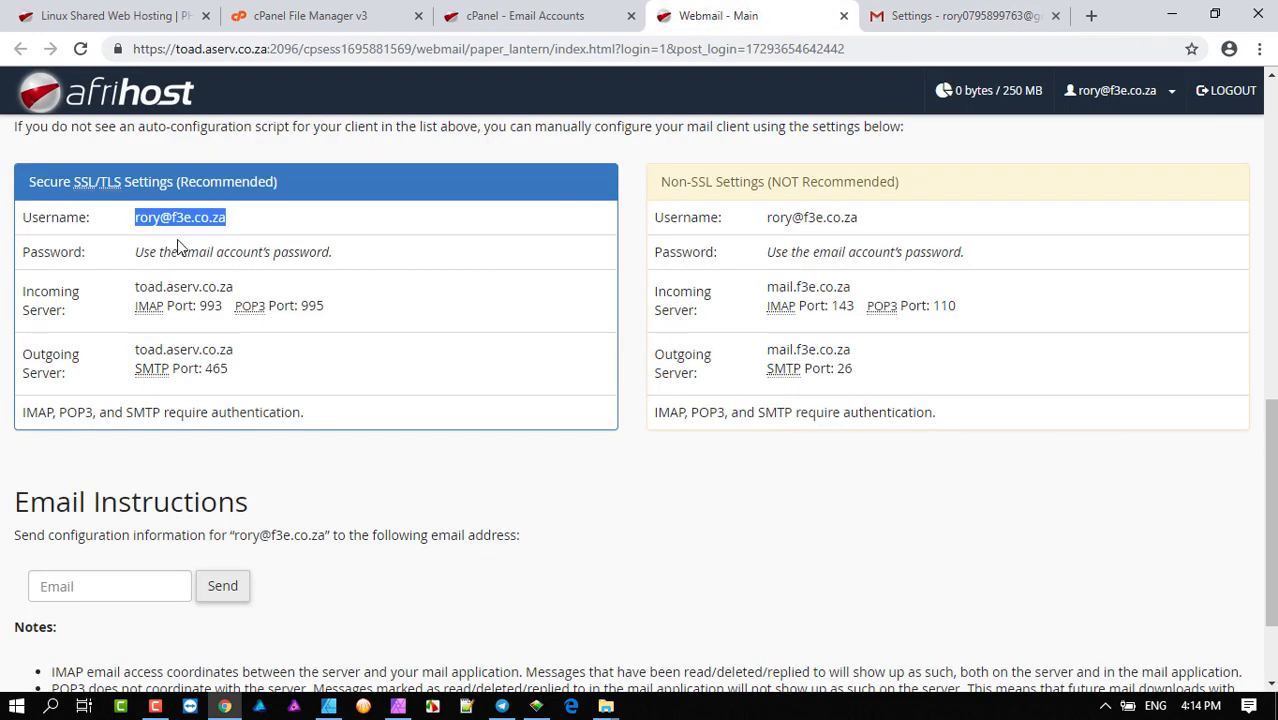
{"action": "left_click", "coordinate": [955, 16]}
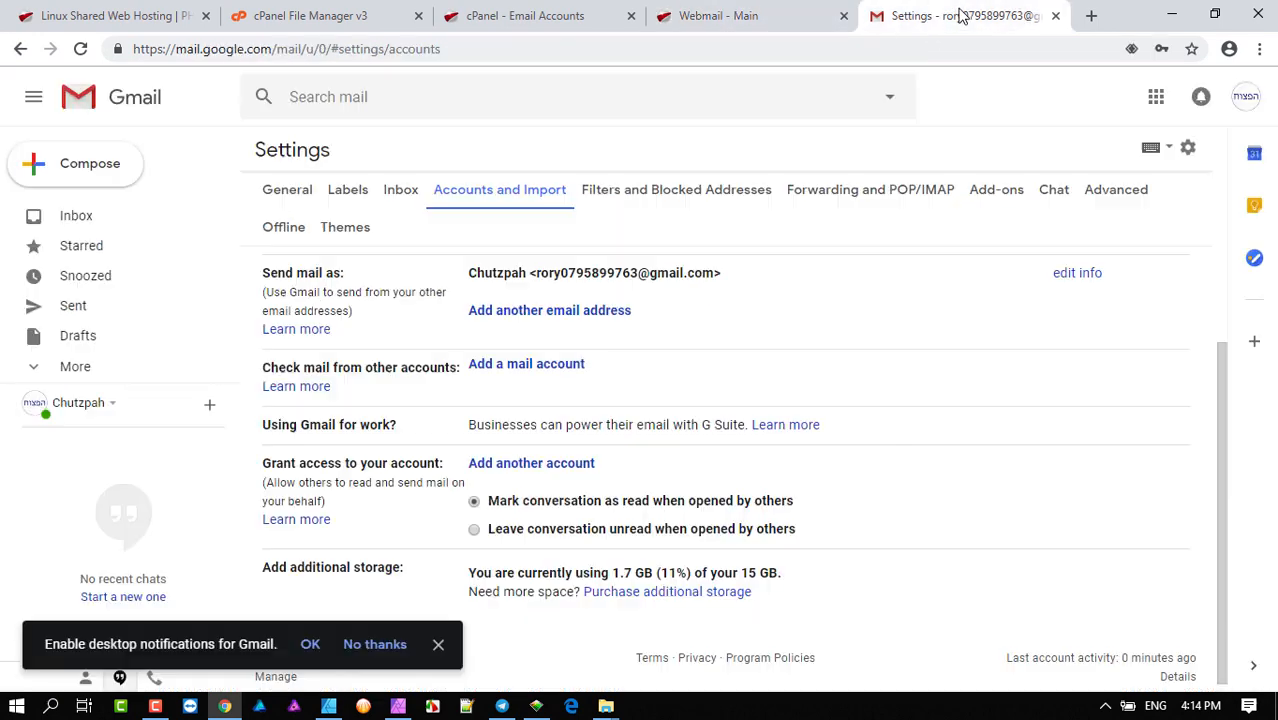
{"action": "scroll", "coordinate": [680, 400], "scroll_direction": "up", "scroll_amount": 2}
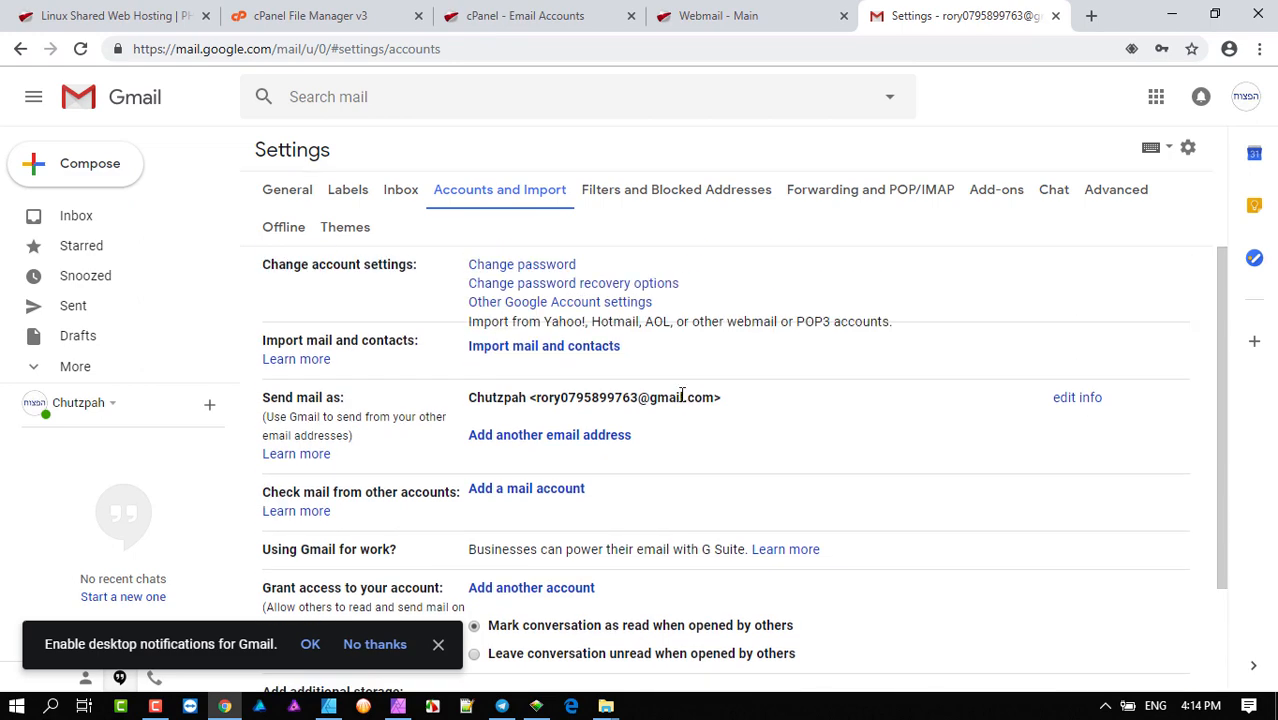
{"action": "scroll", "coordinate": [388, 367], "scroll_direction": "down", "scroll_amount": 2}
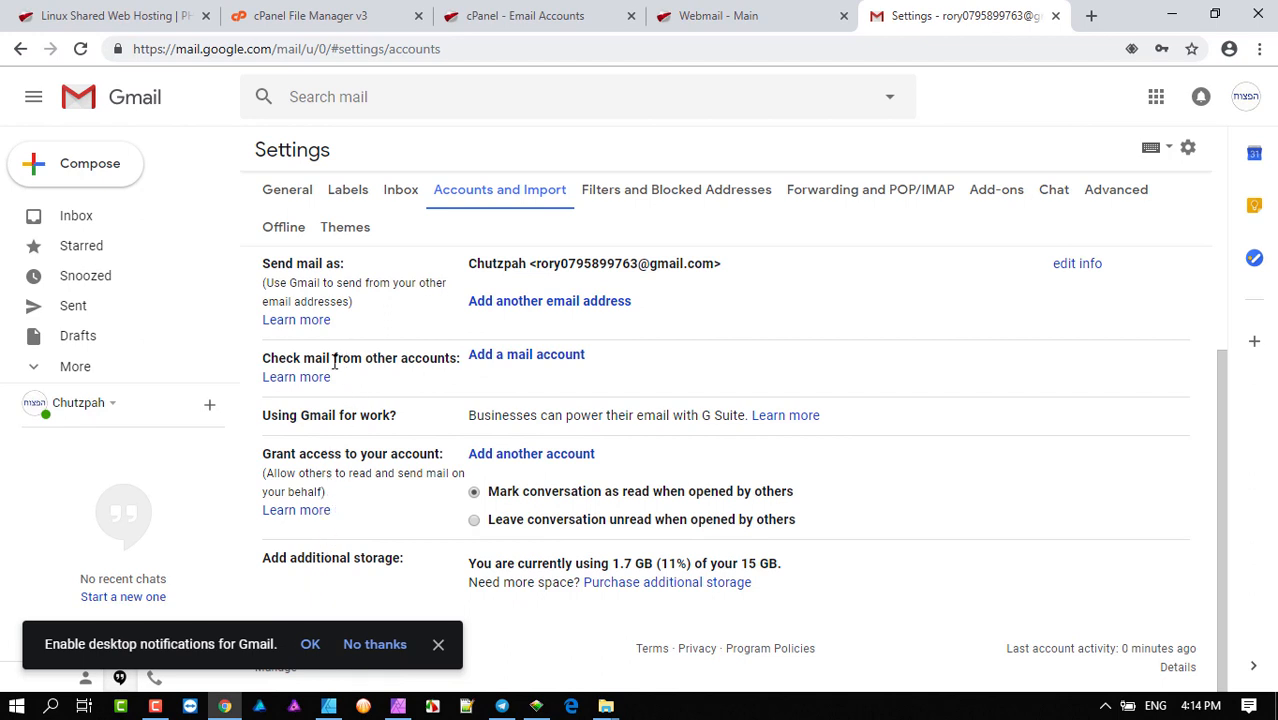
- Begin adding the f3e.co.za mailbox as a mail account and view its import options
{"action": "left_click", "coordinate": [539, 365]}
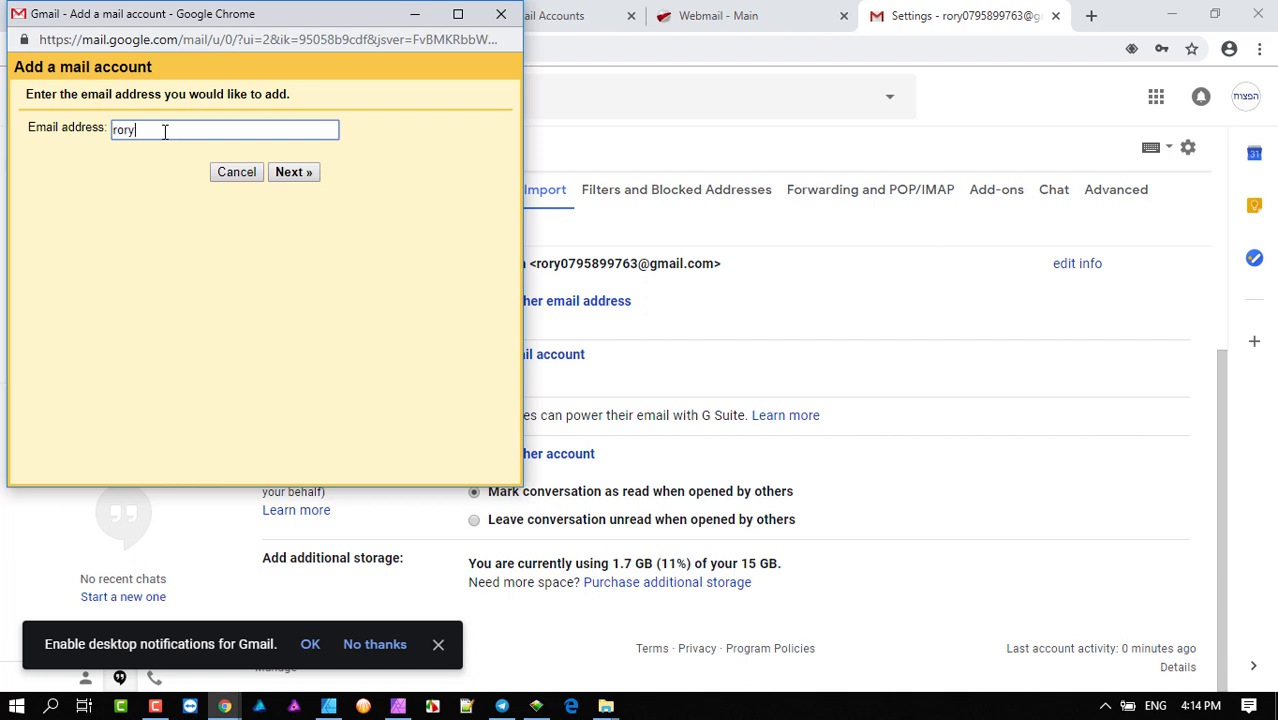
{"action": "type", "text": "@f3e.co.za"}
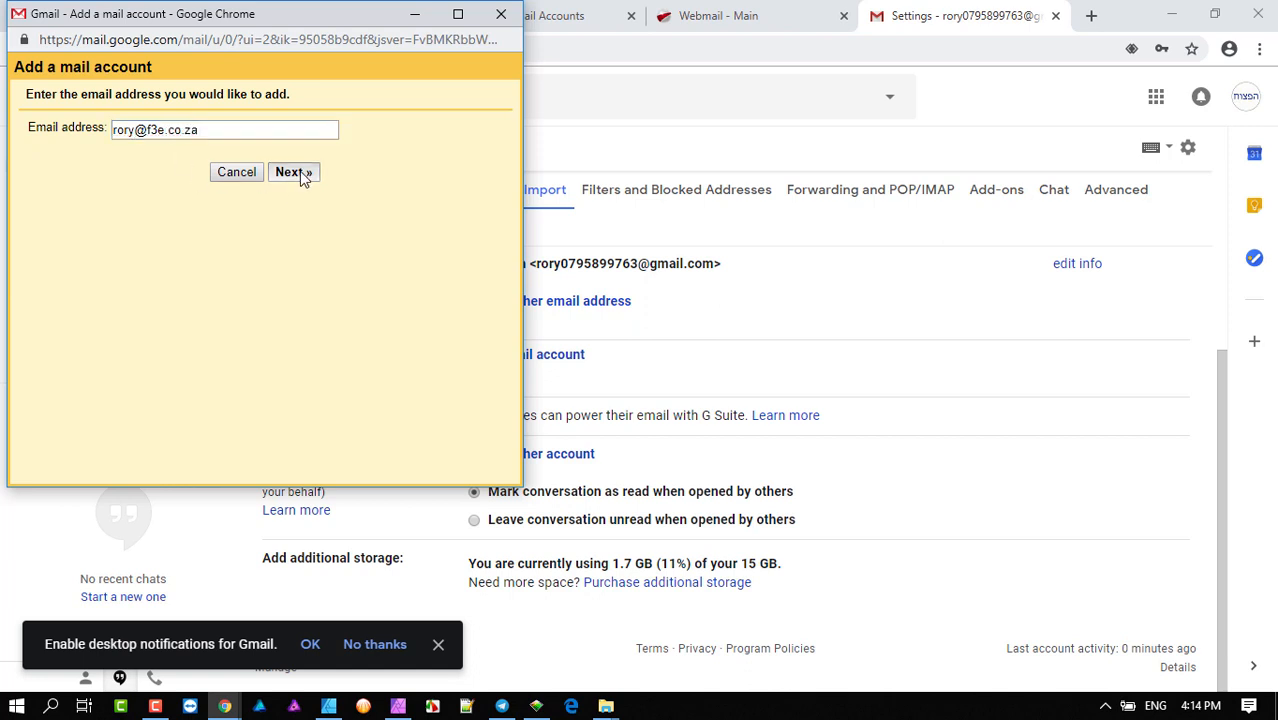
{"action": "left_click", "coordinate": [292, 173]}
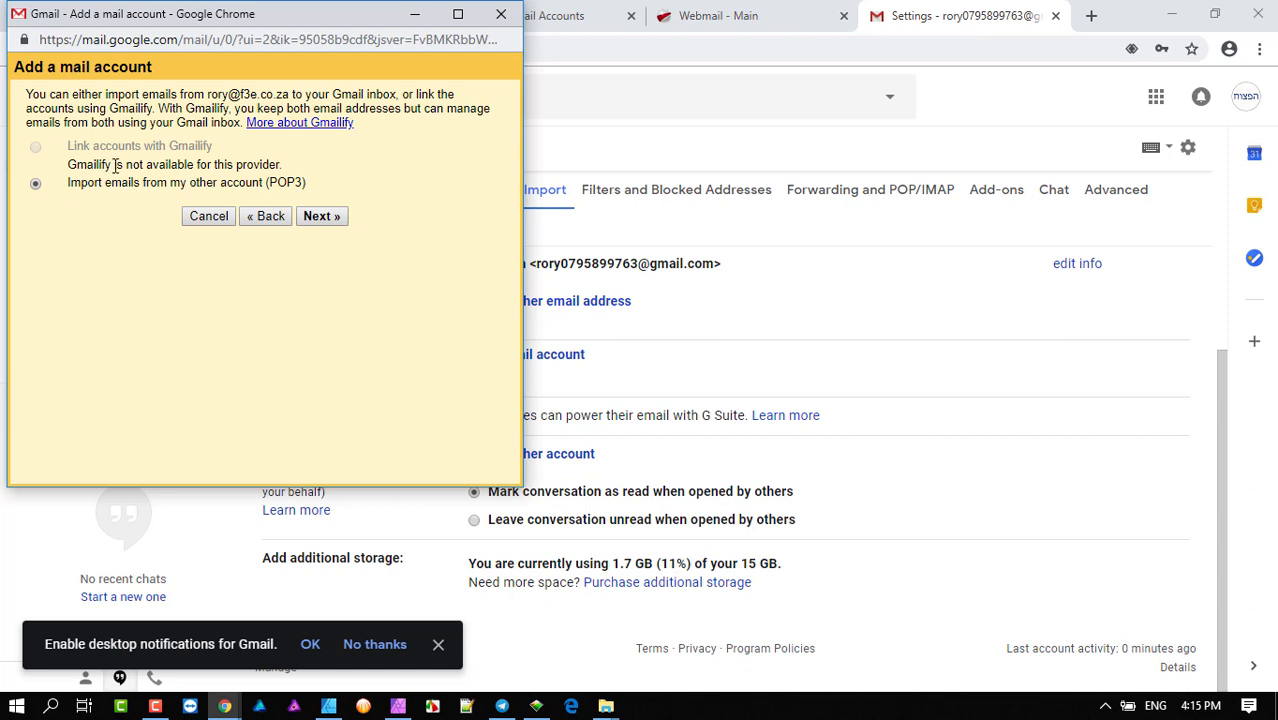
{"action": "left_click_drag", "start_coordinate": [75, 163], "coordinate": [173, 163]}
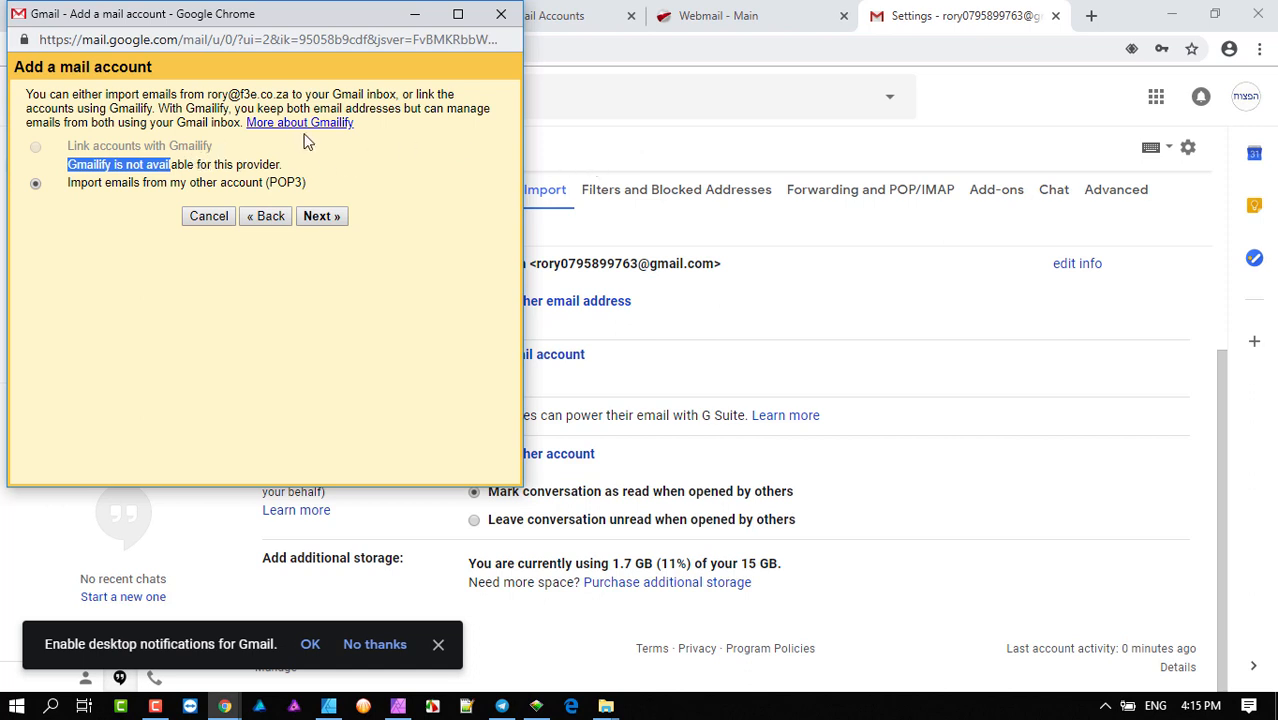
{"action": "left_click", "coordinate": [304, 170]}
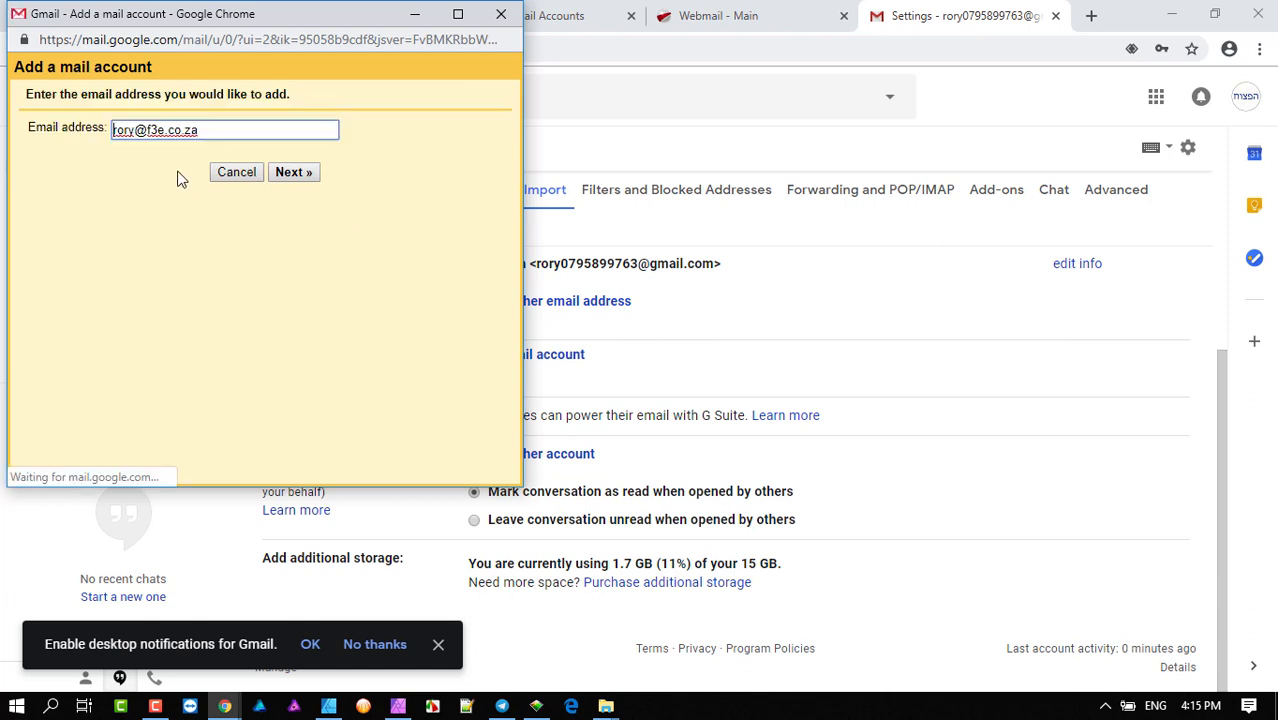
- Try the live.com version of the address to compare import options, then go back
{"action": "left_click_drag", "start_coordinate": [222, 131], "coordinate": [150, 162]}
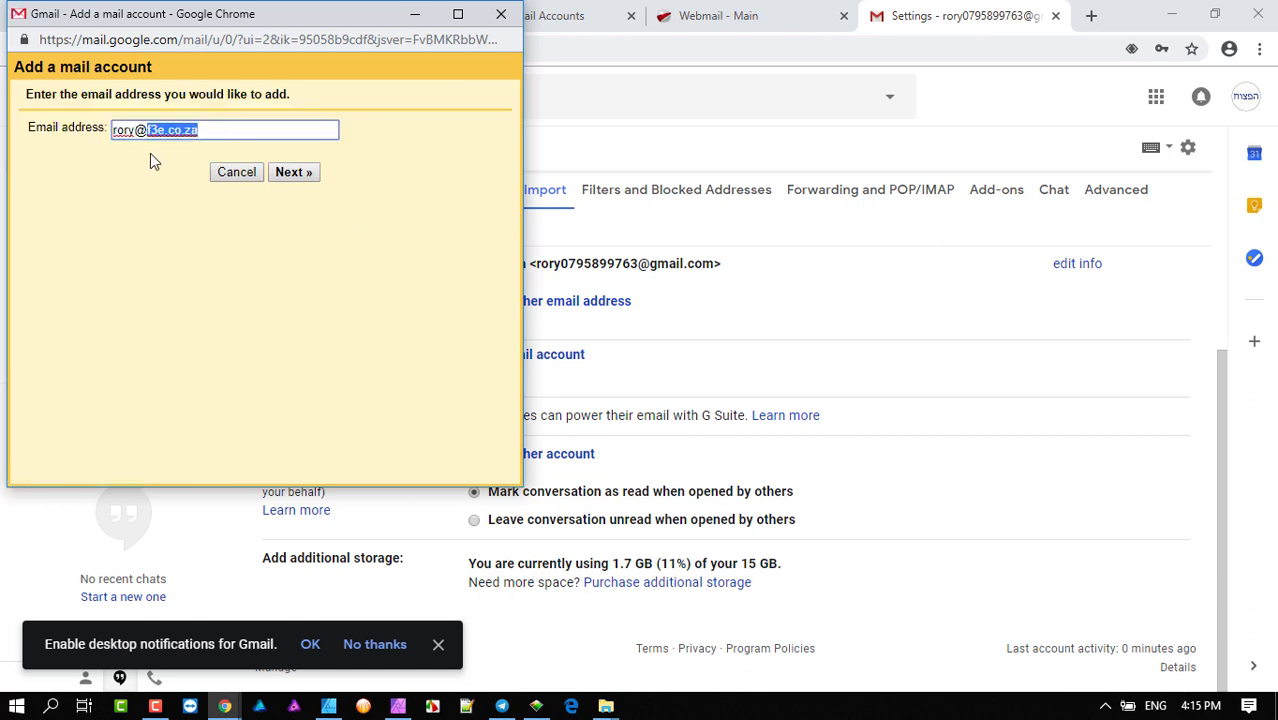
{"action": "type", "text": "lib"}
{"action": "type", "text": "e.com"}
{"action": "left_click", "coordinate": [293, 177]}
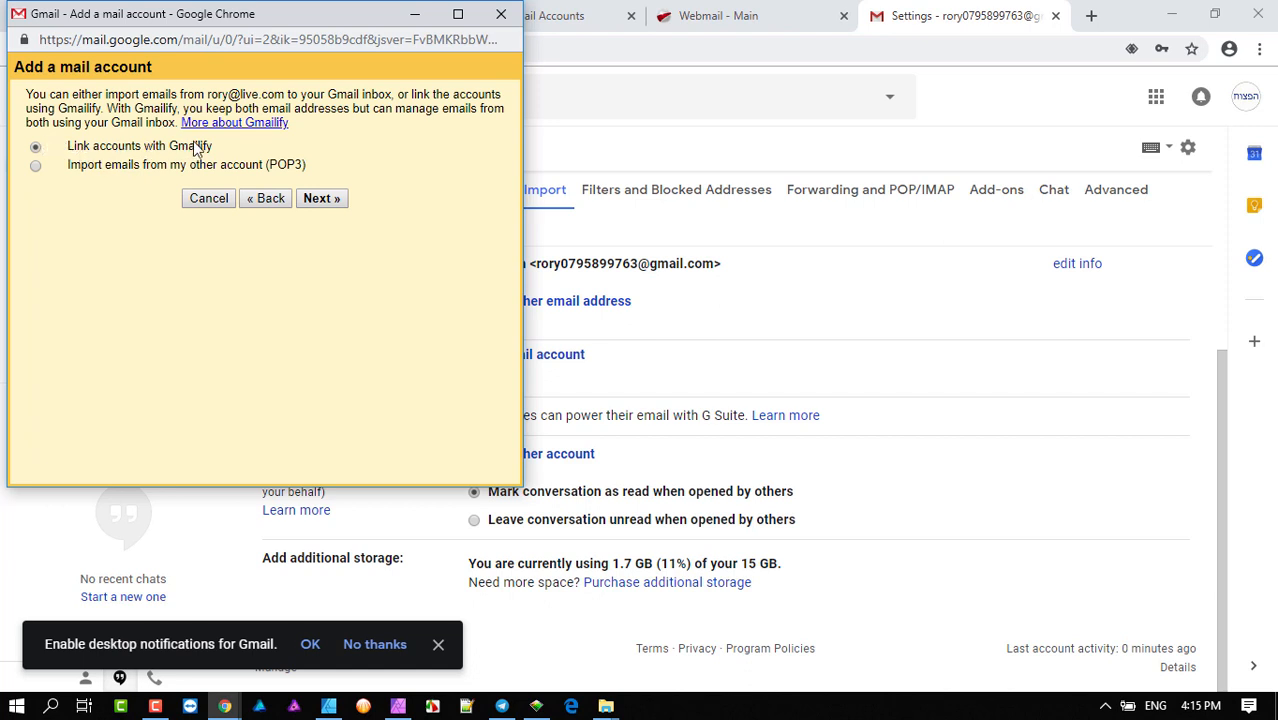
{"action": "left_click", "coordinate": [266, 198]}
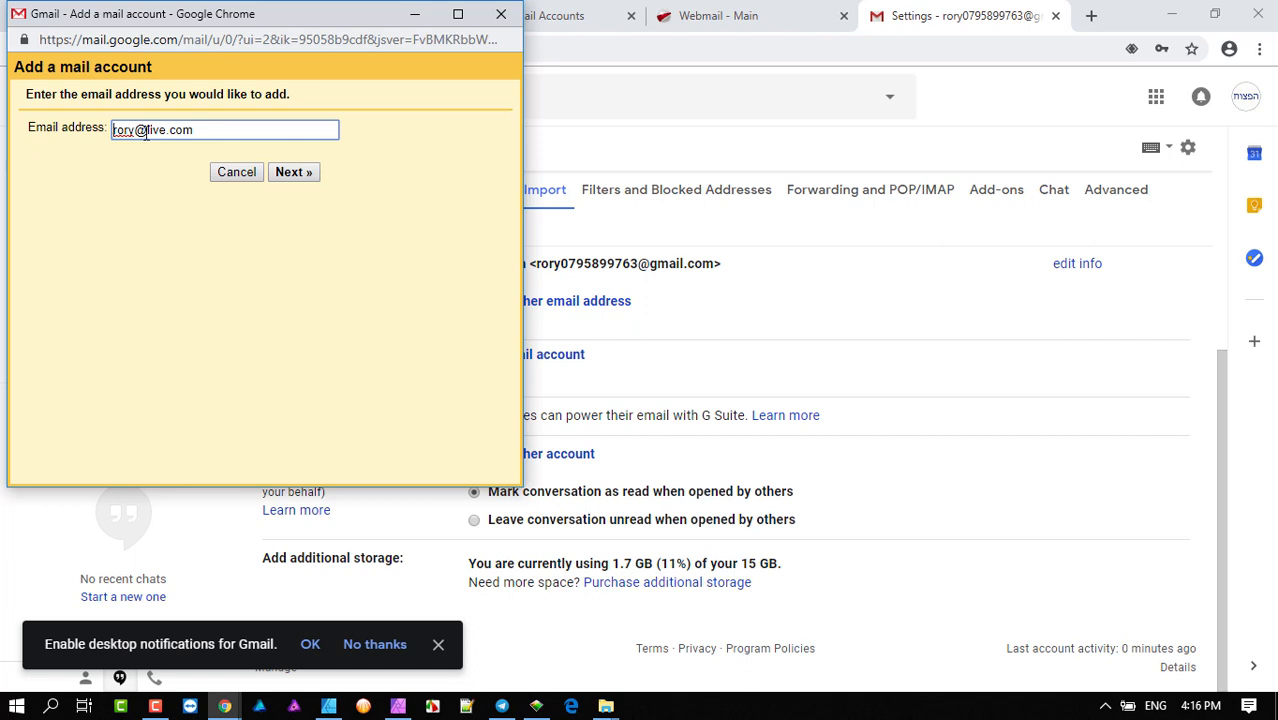
- Replace the live.com domain in the email address with f3e.co.za
{"action": "left_click_drag", "start_coordinate": [147, 131], "coordinate": [200, 134]}
{"action": "key", "text": "BackSpace"}
{"action": "type", "text": "f3e.co.za"}
{"action": "left_click", "coordinate": [149, 130]}
{"action": "left_click", "coordinate": [203, 130], "text": "shift"}
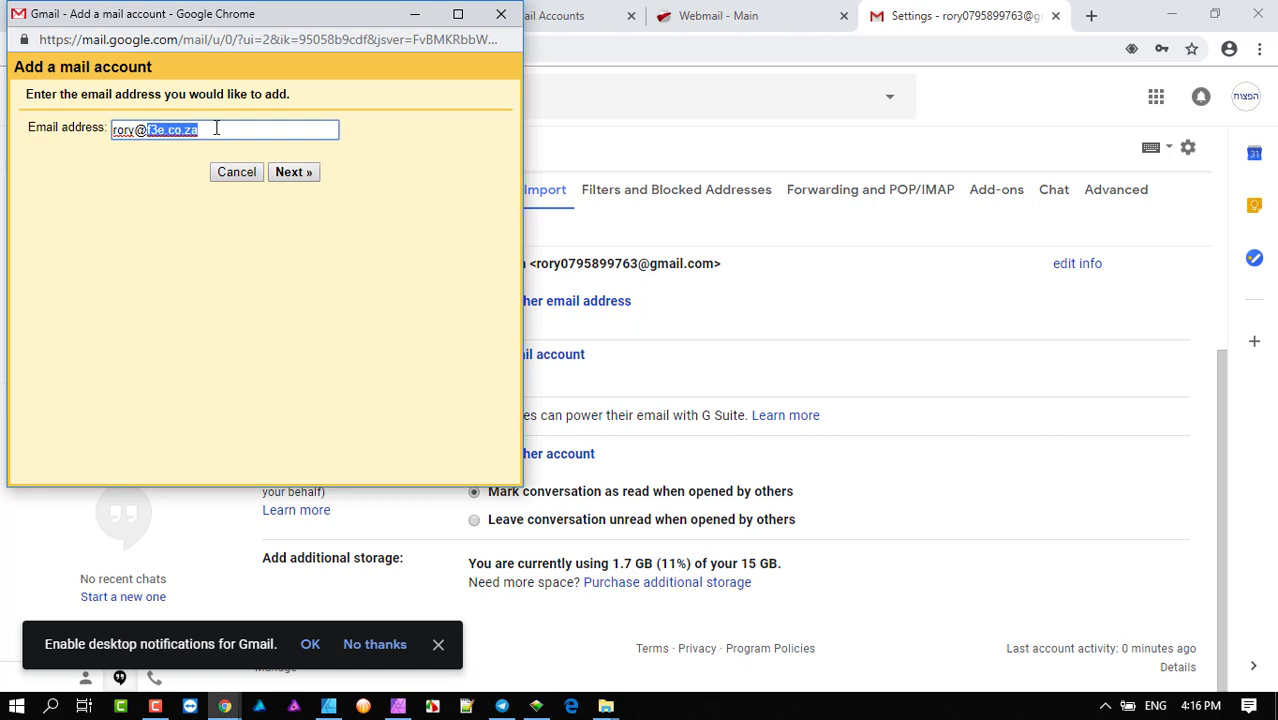
- Keep 'Import emails from my other account (POP3)' and continue to the POP settings form
{"action": "left_click", "coordinate": [293, 173]}
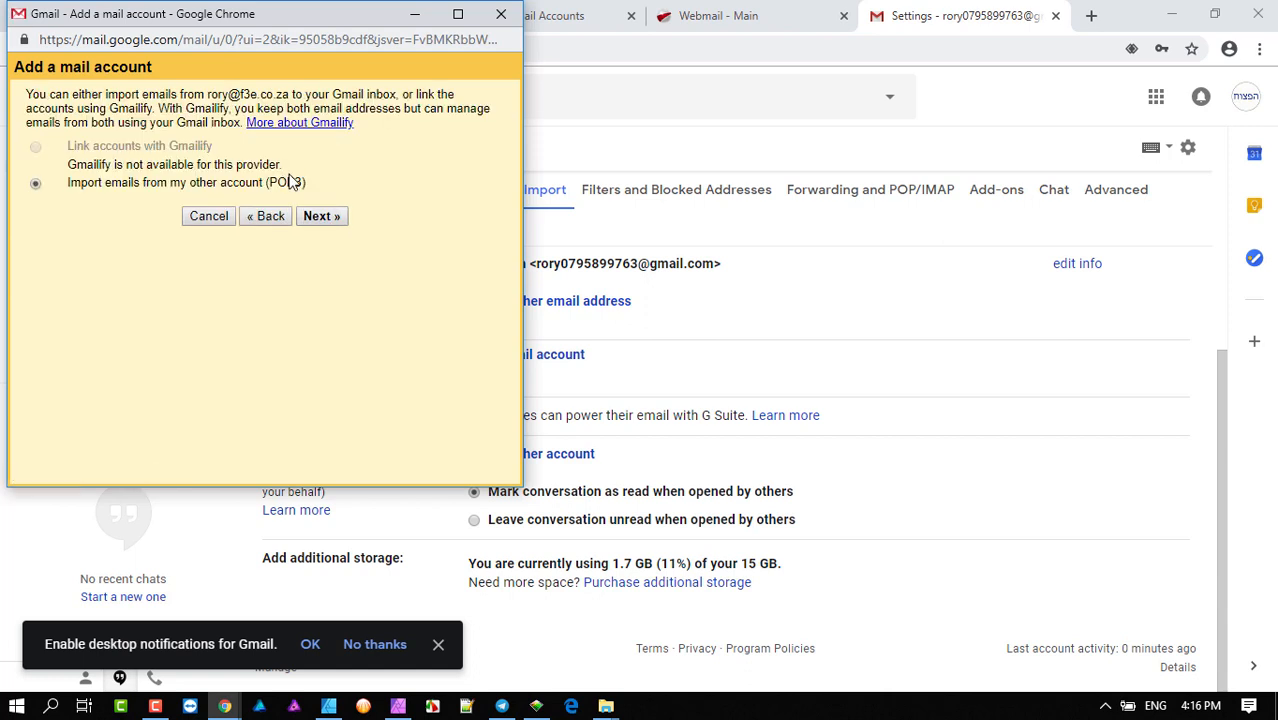
{"action": "left_click_drag", "start_coordinate": [110, 146], "coordinate": [199, 148]}
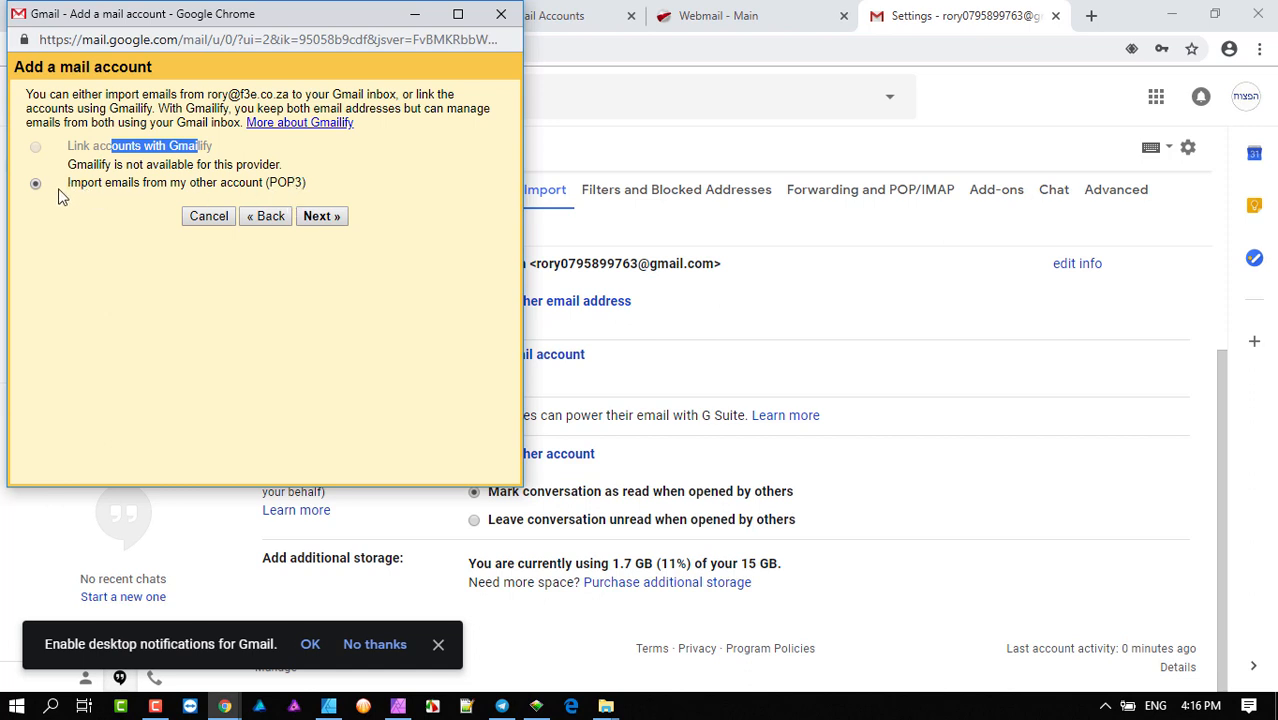
{"action": "left_click", "coordinate": [321, 217]}
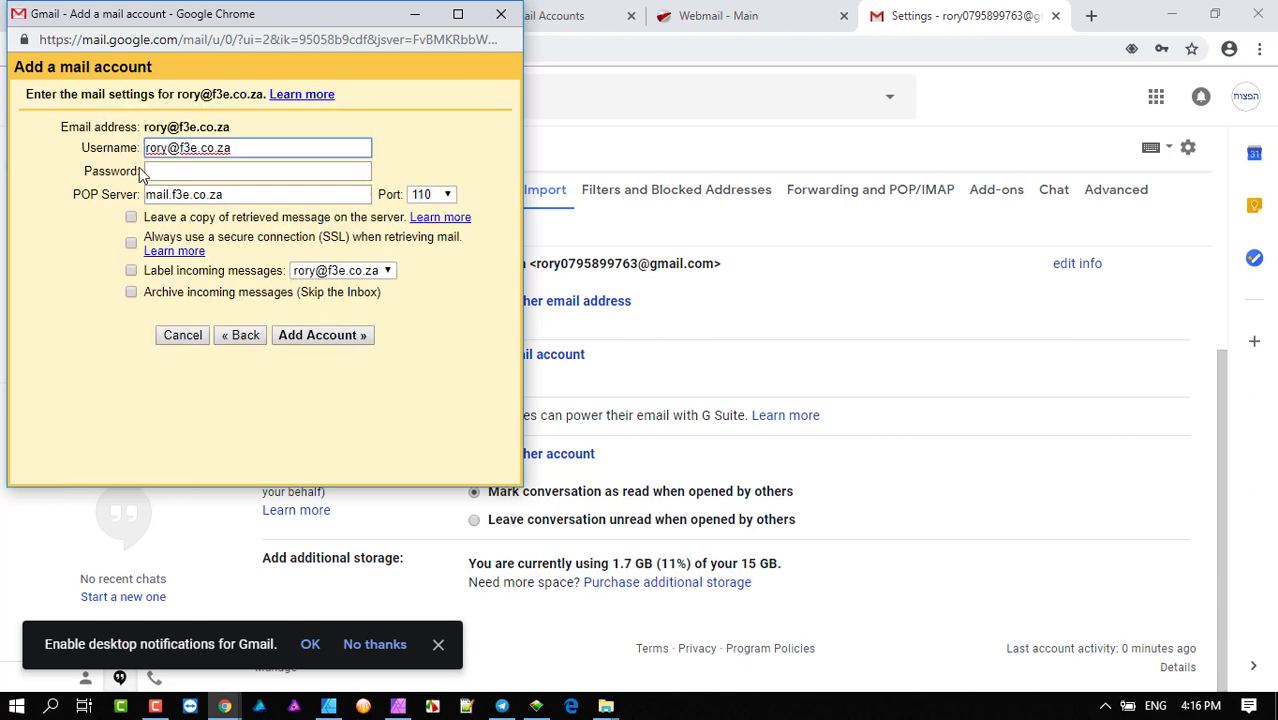
- Enter the account password in the POP settings form, then view the host's mail settings
{"action": "left_click_drag", "start_coordinate": [251, 152], "coordinate": [115, 158]}
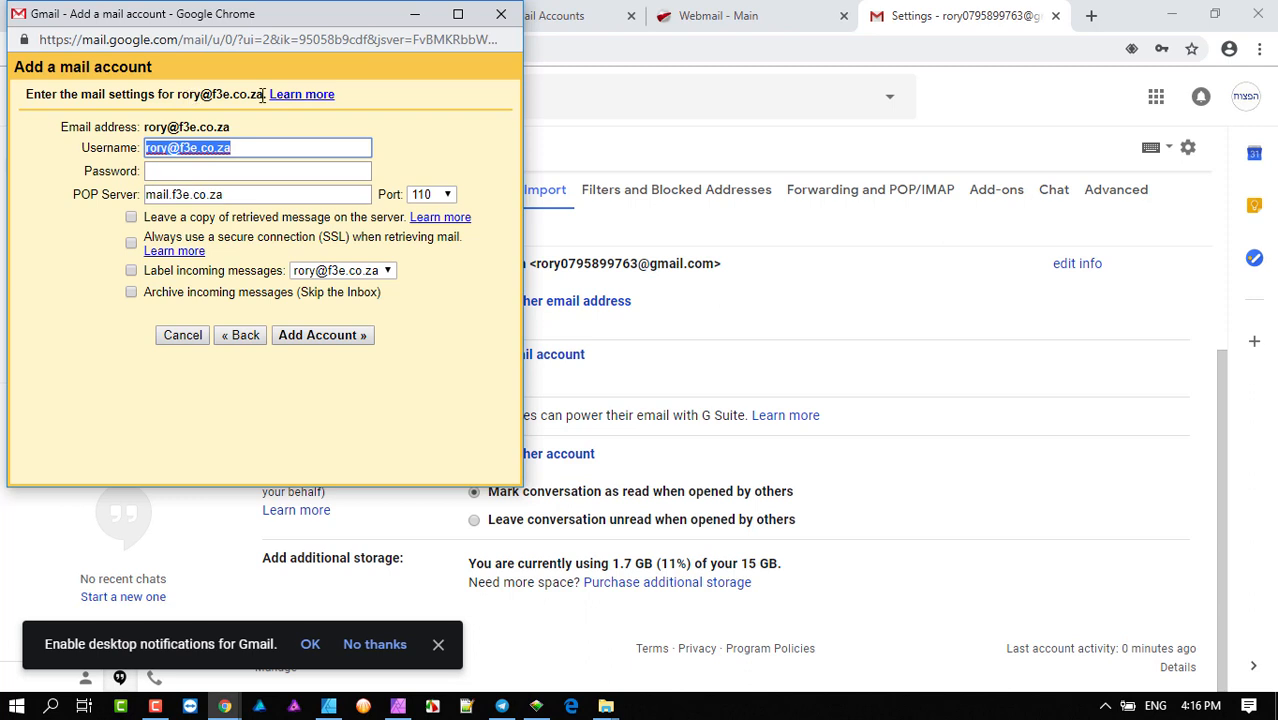
{"action": "left_click", "coordinate": [199, 173]}
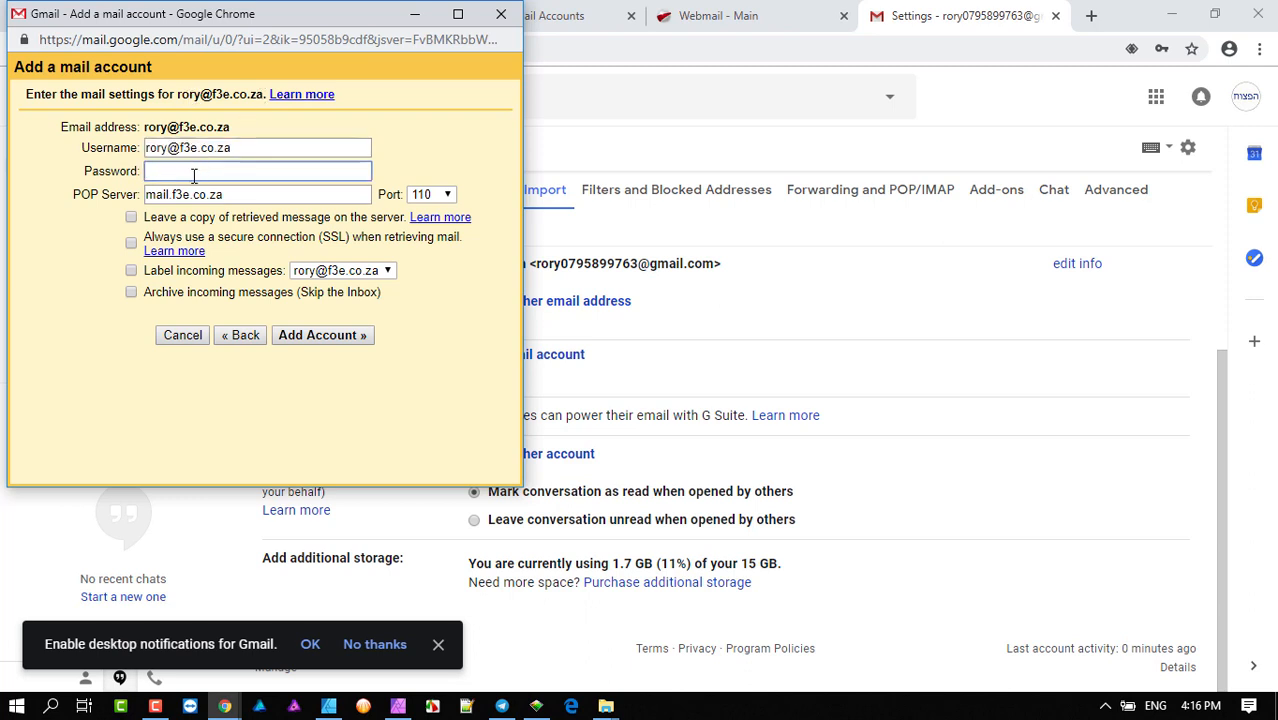
{"action": "type", "text": "••••••••••••••"}
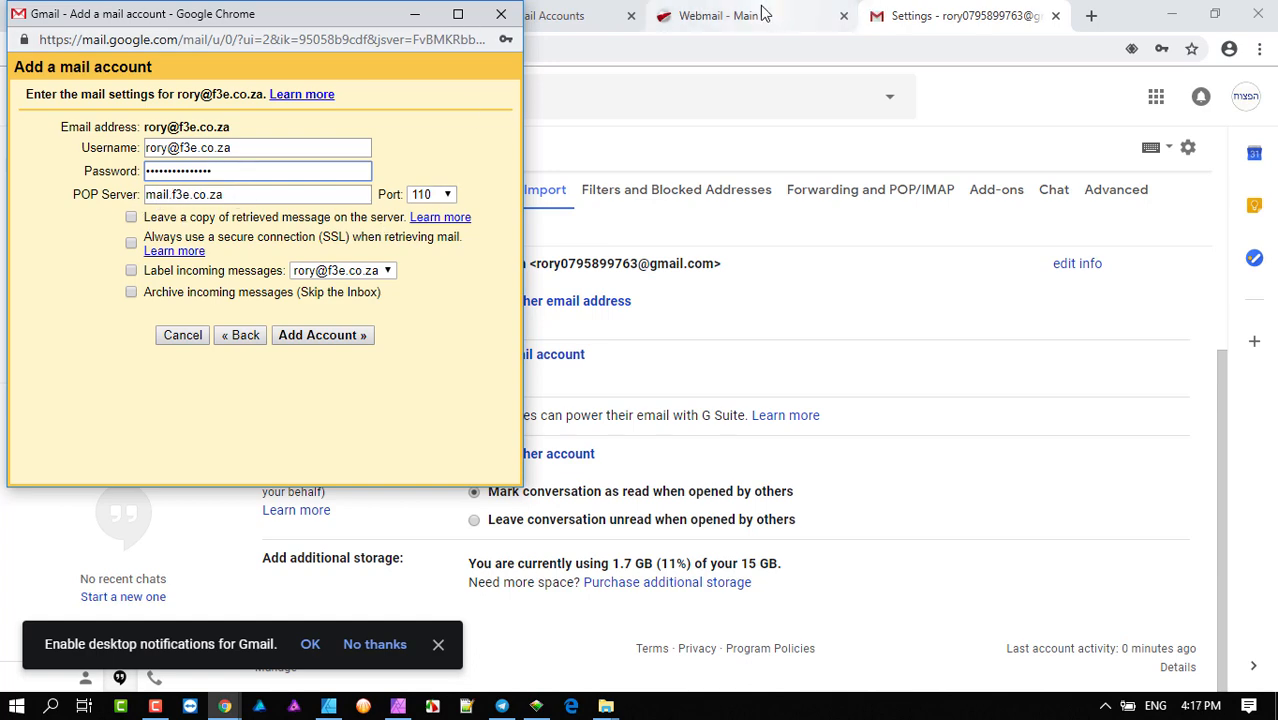
{"action": "left_click", "coordinate": [805, 12]}
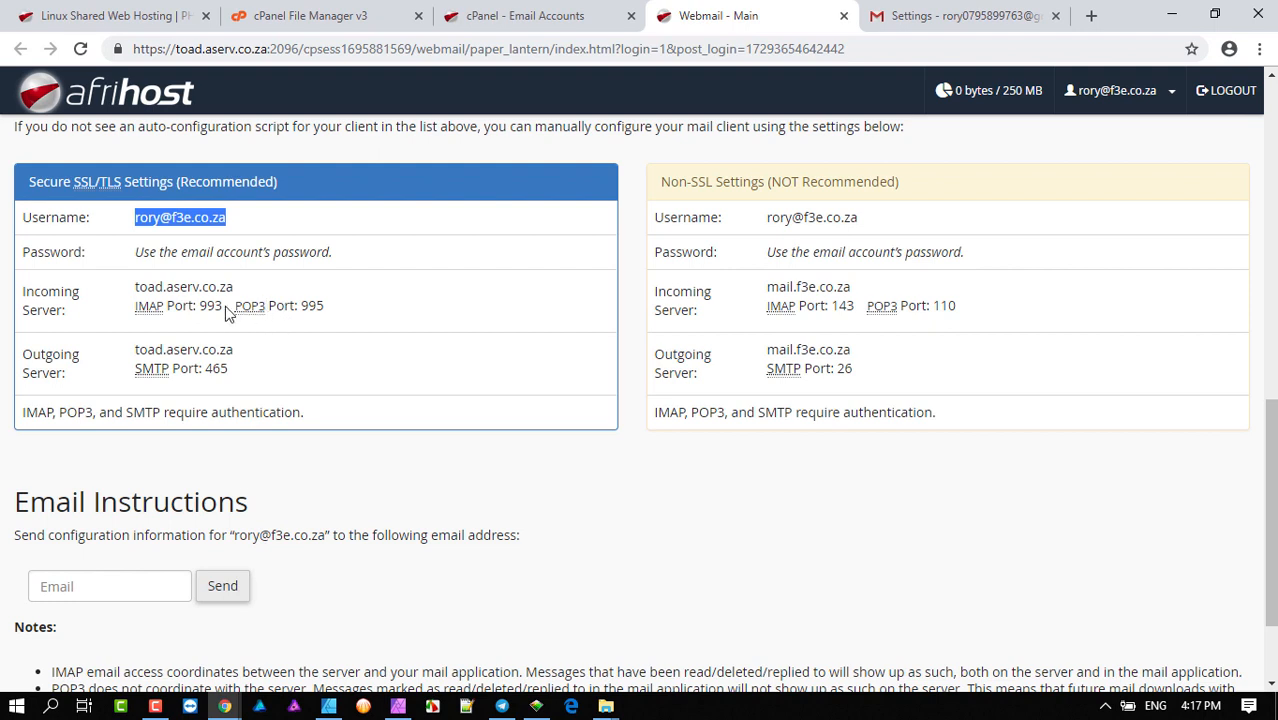
- Copy the secure incoming server name toad.aserv.co.za from the Webmail settings page
{"action": "left_click_drag", "start_coordinate": [236, 287], "coordinate": [134, 284]}
{"action": "key", "text": "ctrl+c"}
{"action": "right_click", "coordinate": [162, 287]}
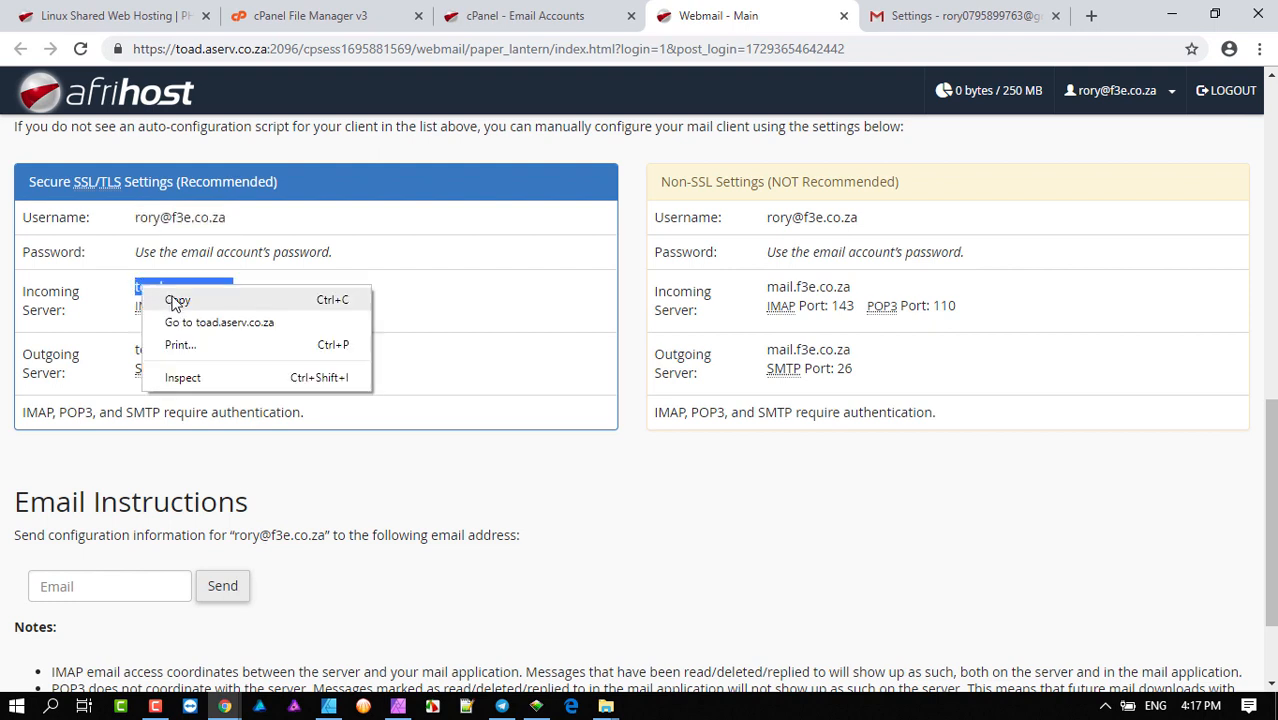
{"action": "left_click", "coordinate": [176, 297]}
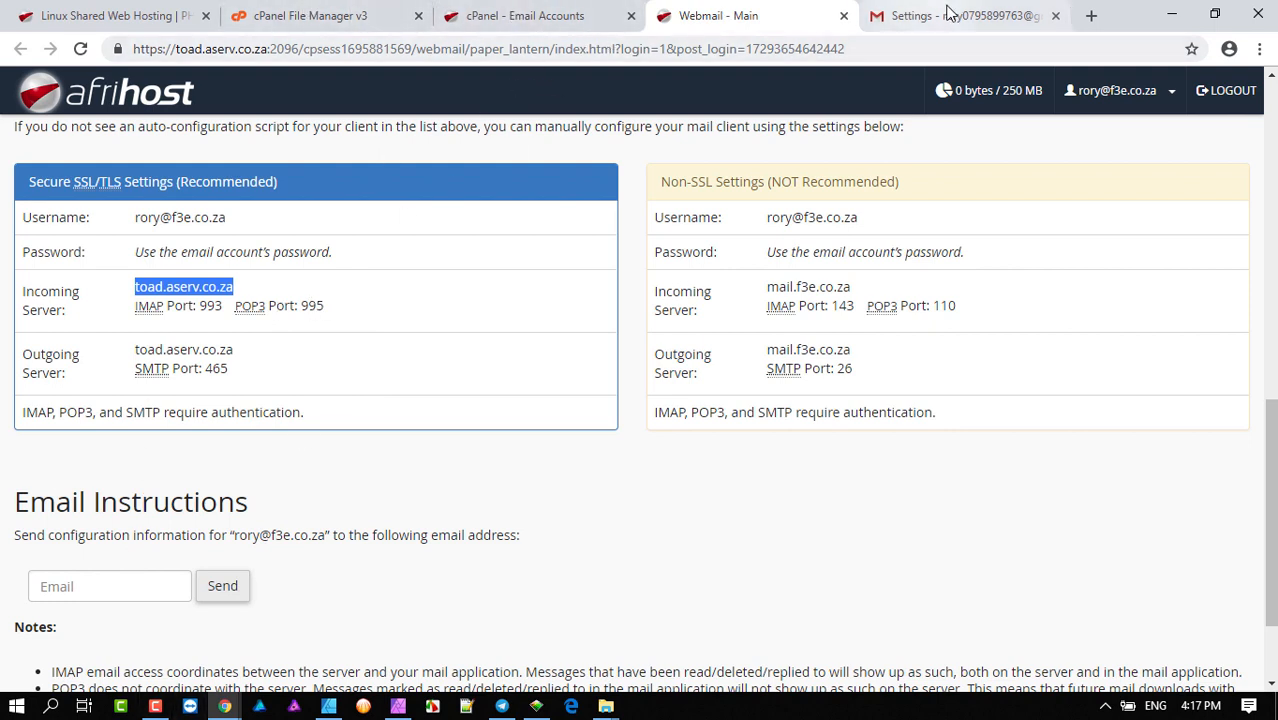
{"action": "left_click", "coordinate": [951, 14]}
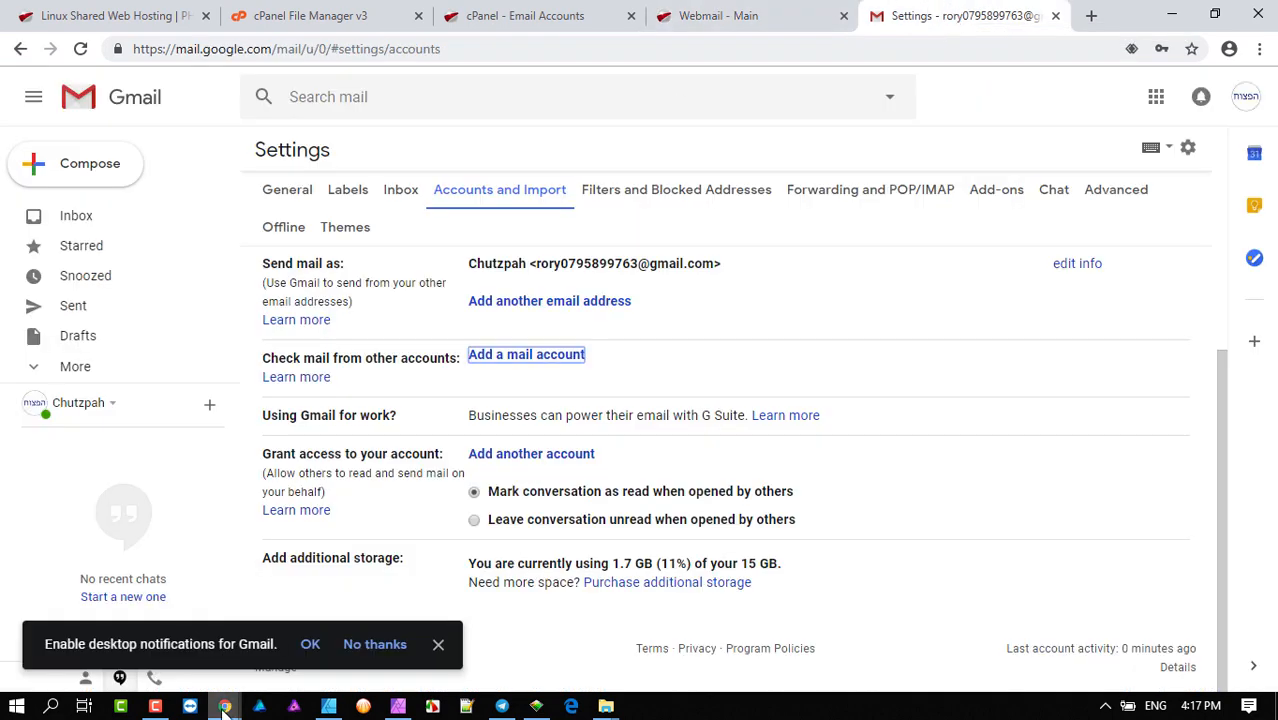
- Paste toad.aserv.co.za into the POP Server field and check the host's recommended settings
{"action": "mouse_move", "coordinate": [224, 706]}
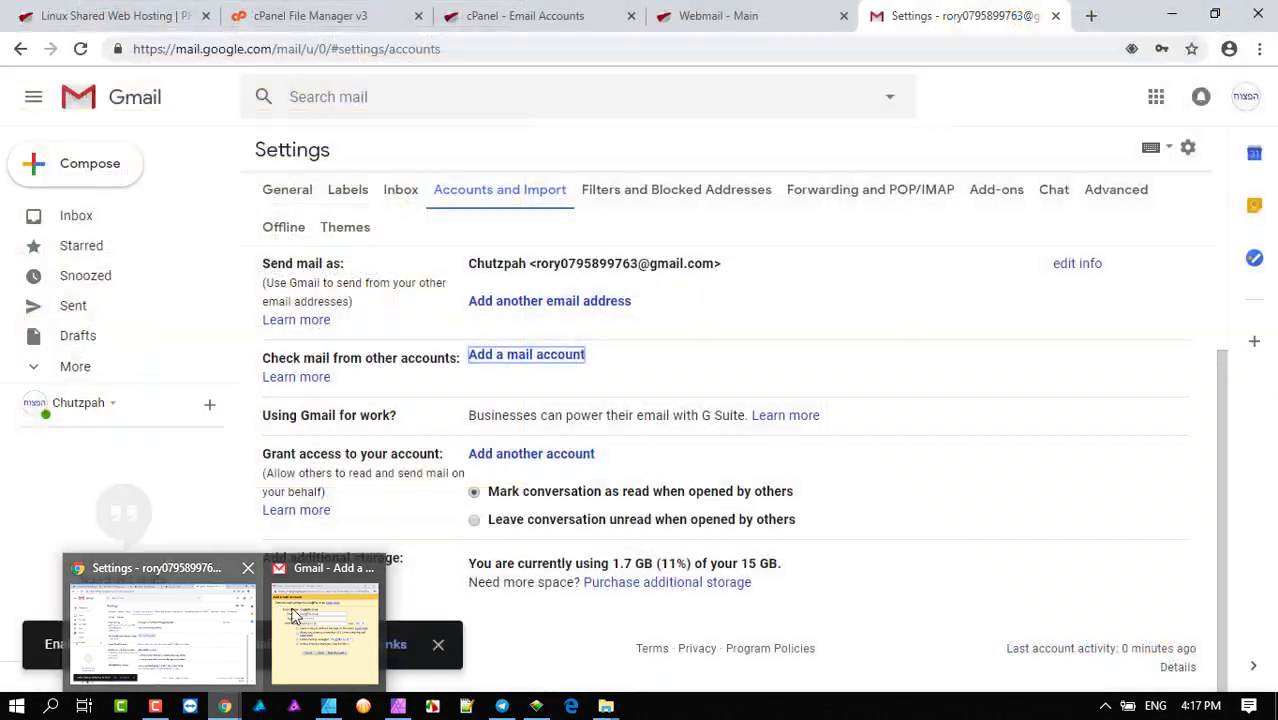
{"action": "mouse_move", "coordinate": [321, 616]}
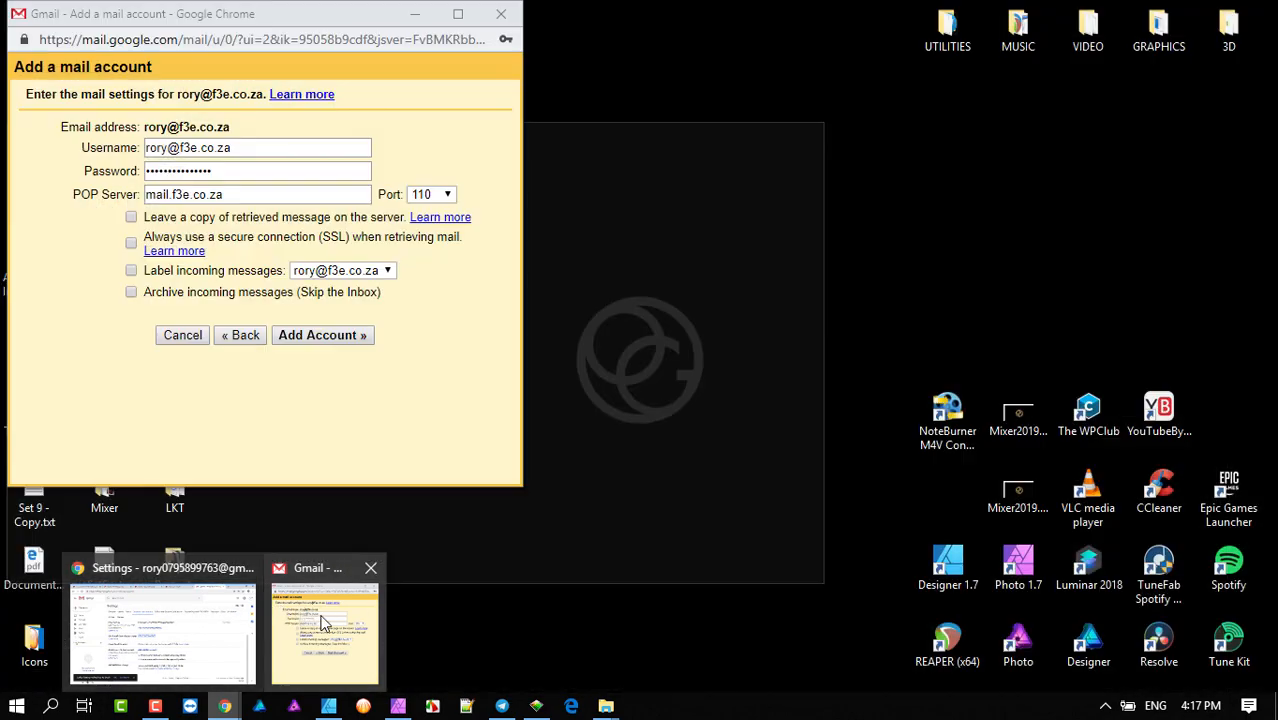
{"action": "left_click", "coordinate": [308, 612]}
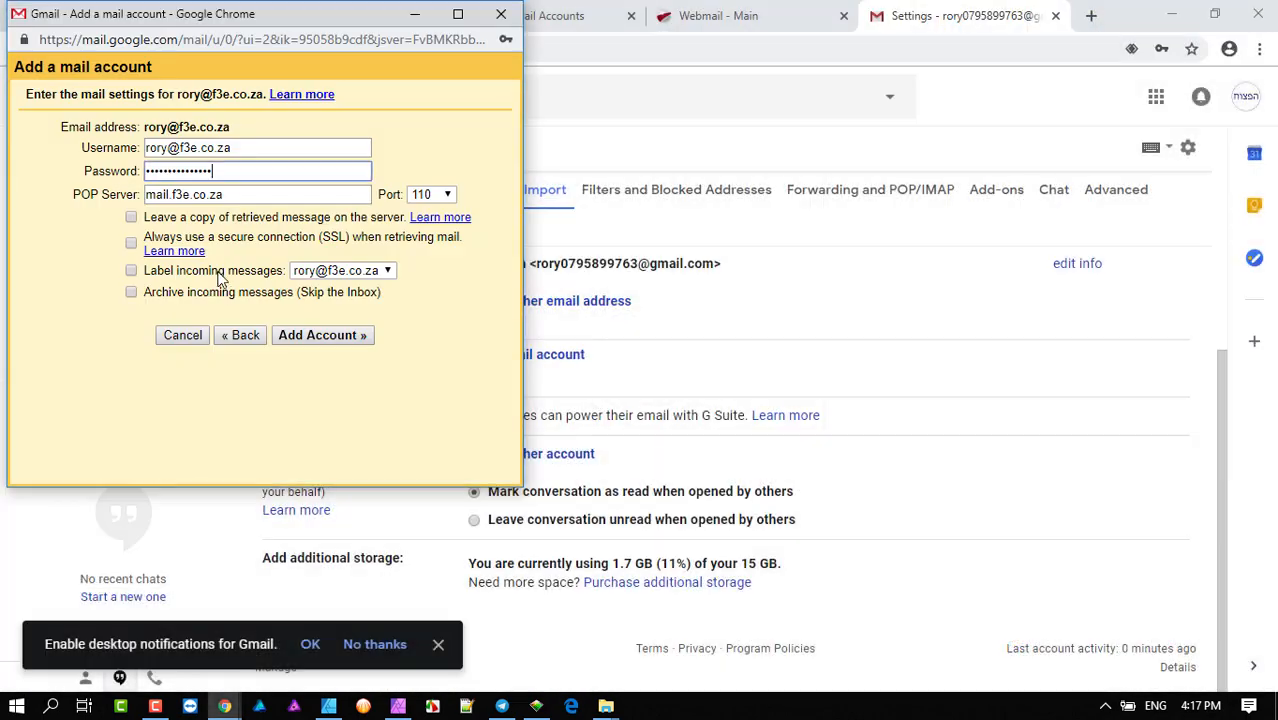
{"action": "double_click", "coordinate": [242, 196]}
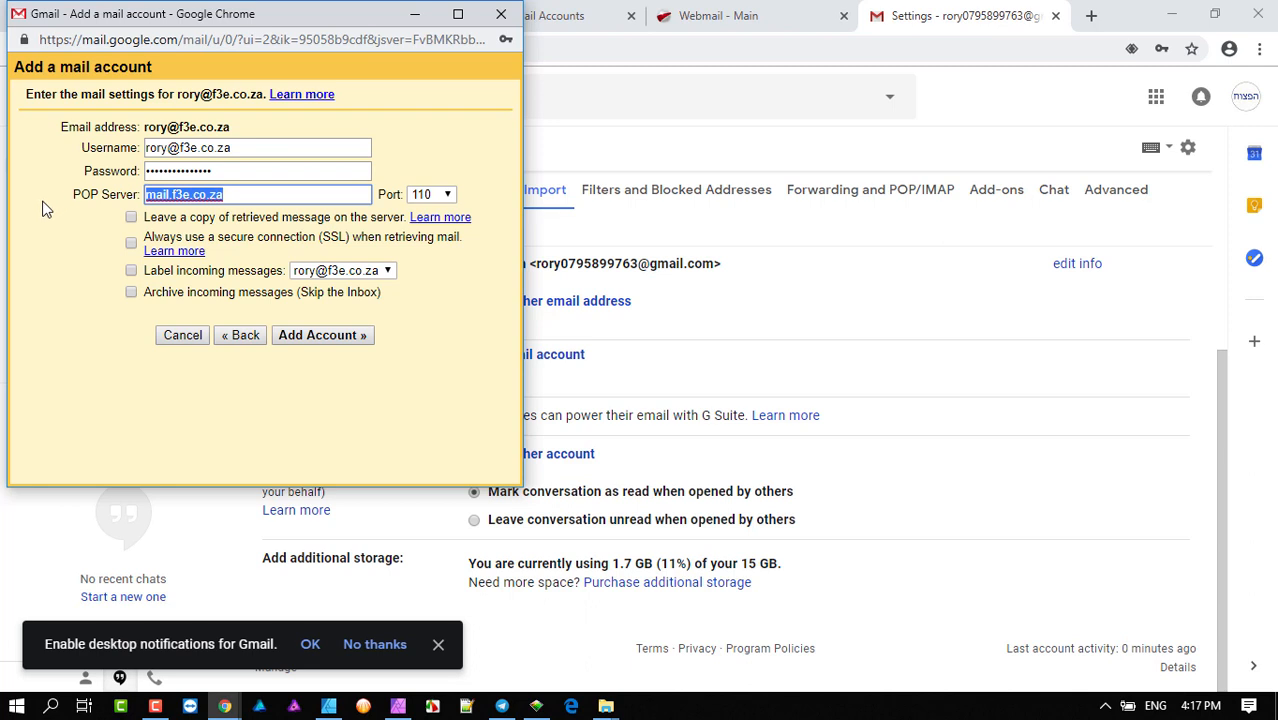
{"action": "key", "text": "ctrl+v"}
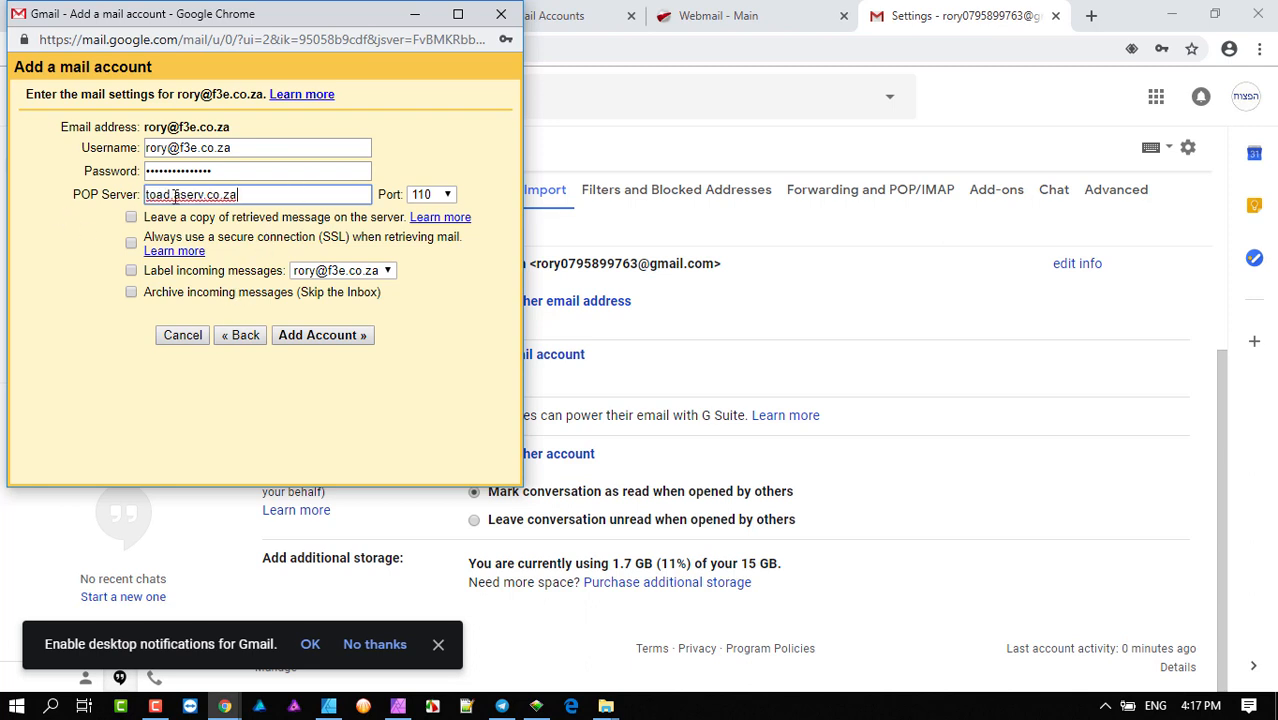
{"action": "left_click", "coordinate": [449, 195]}
{"action": "left_click", "coordinate": [449, 195]}
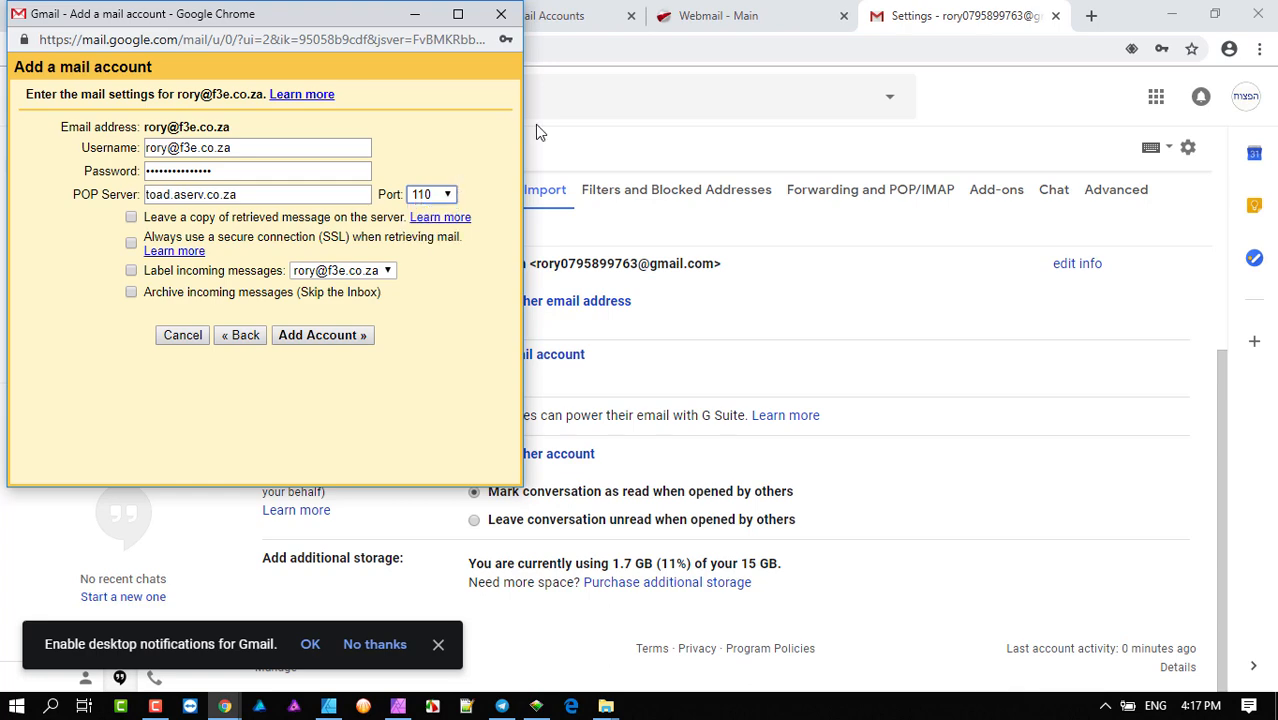
{"action": "left_click", "coordinate": [745, 15]}
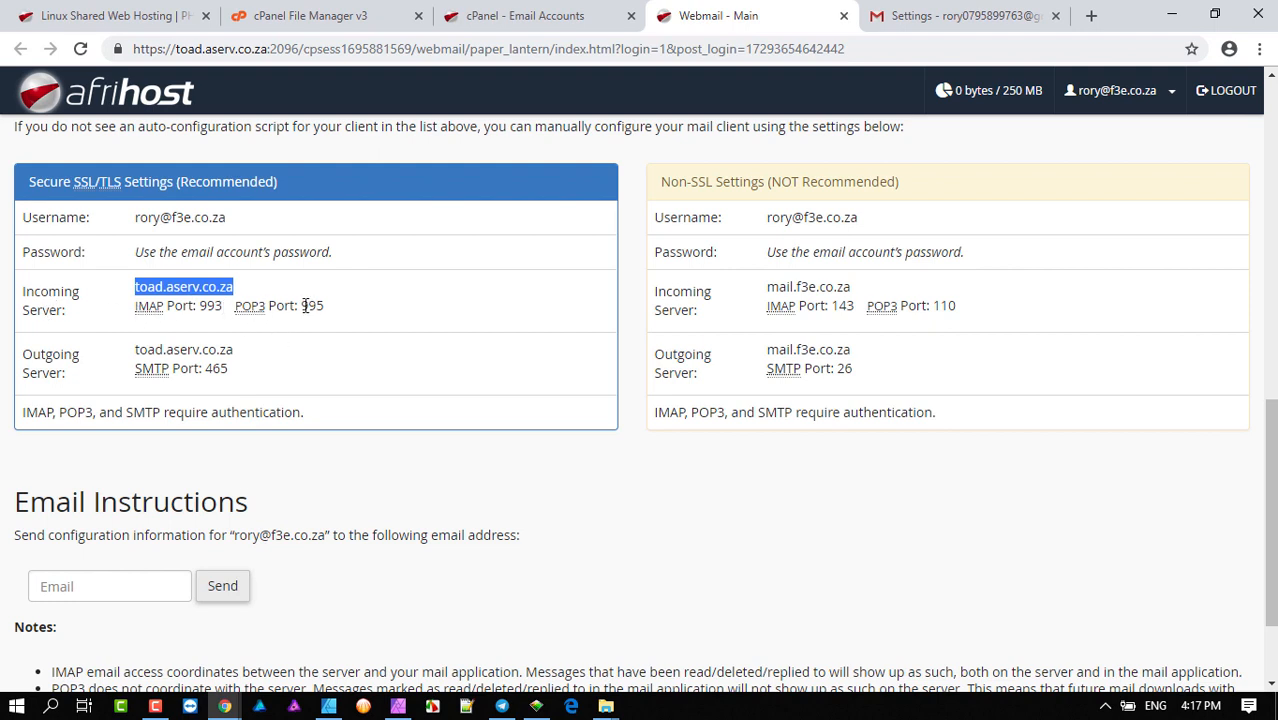
{"action": "left_click", "coordinate": [900, 16]}
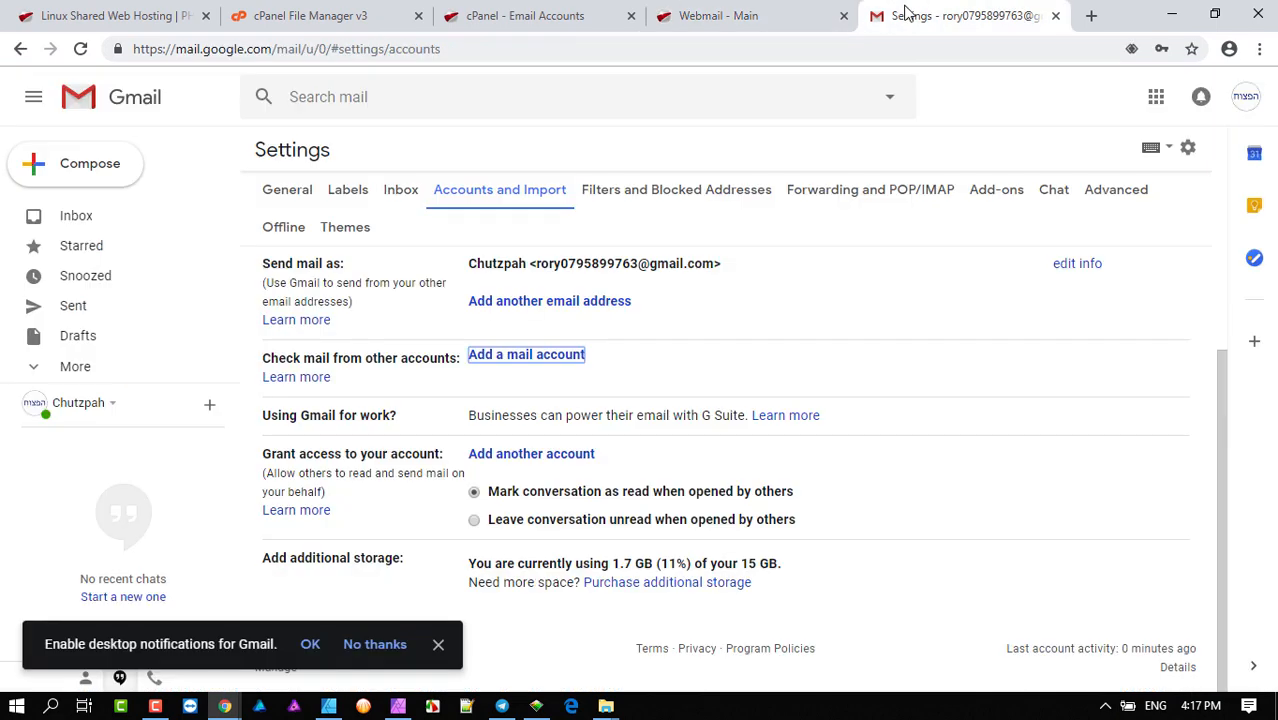
- Set the port to 995 and submit the account, which fails to connect
{"action": "mouse_move", "coordinate": [225, 706]}
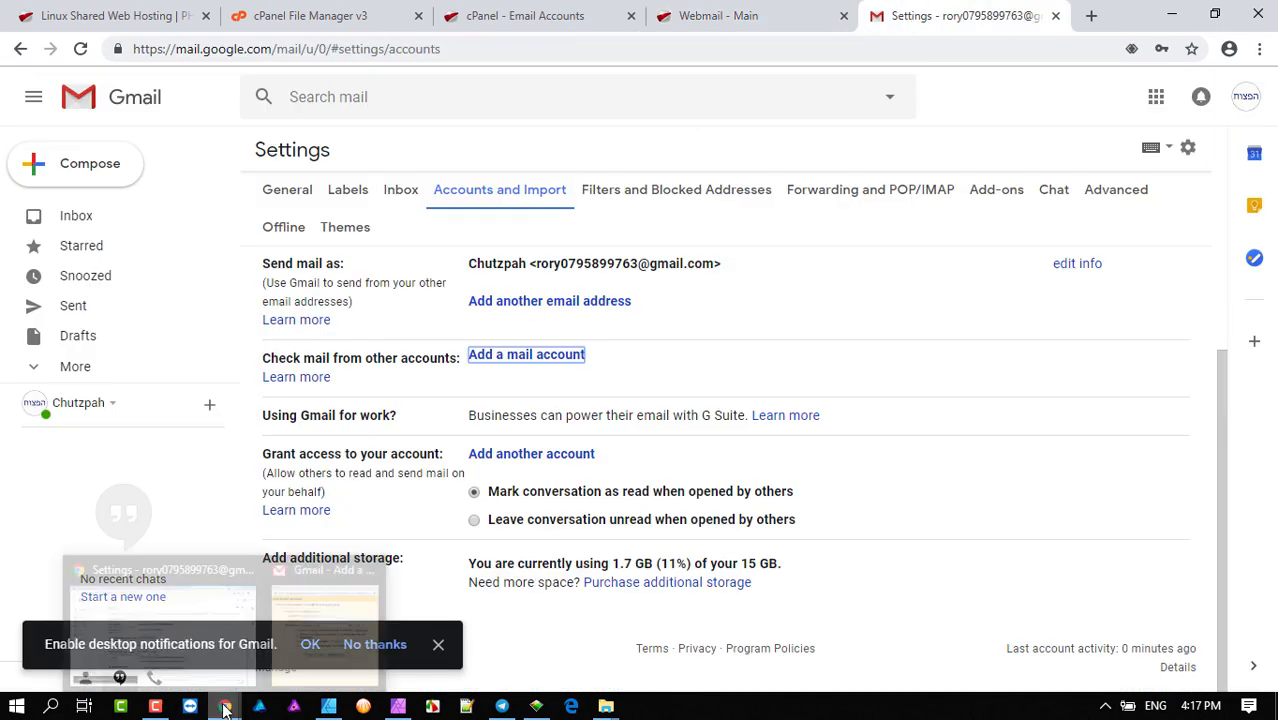
{"action": "left_click", "coordinate": [333, 617]}
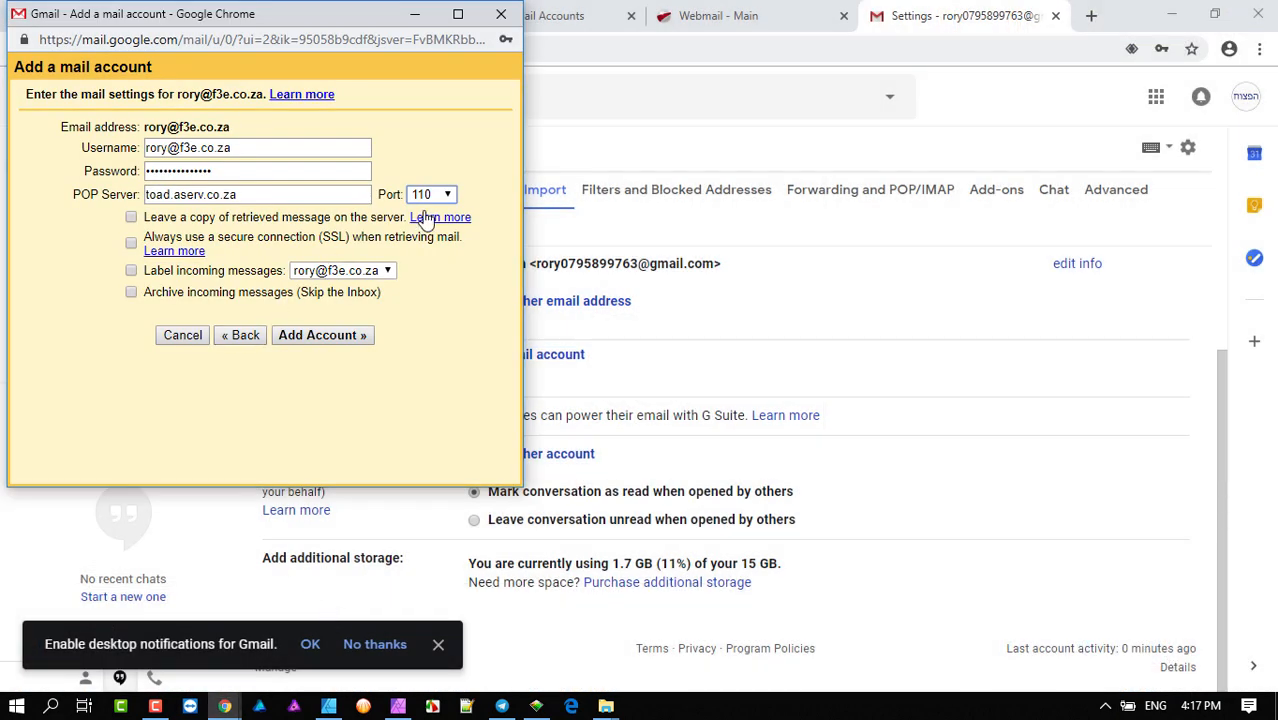
{"action": "left_click", "coordinate": [447, 196]}
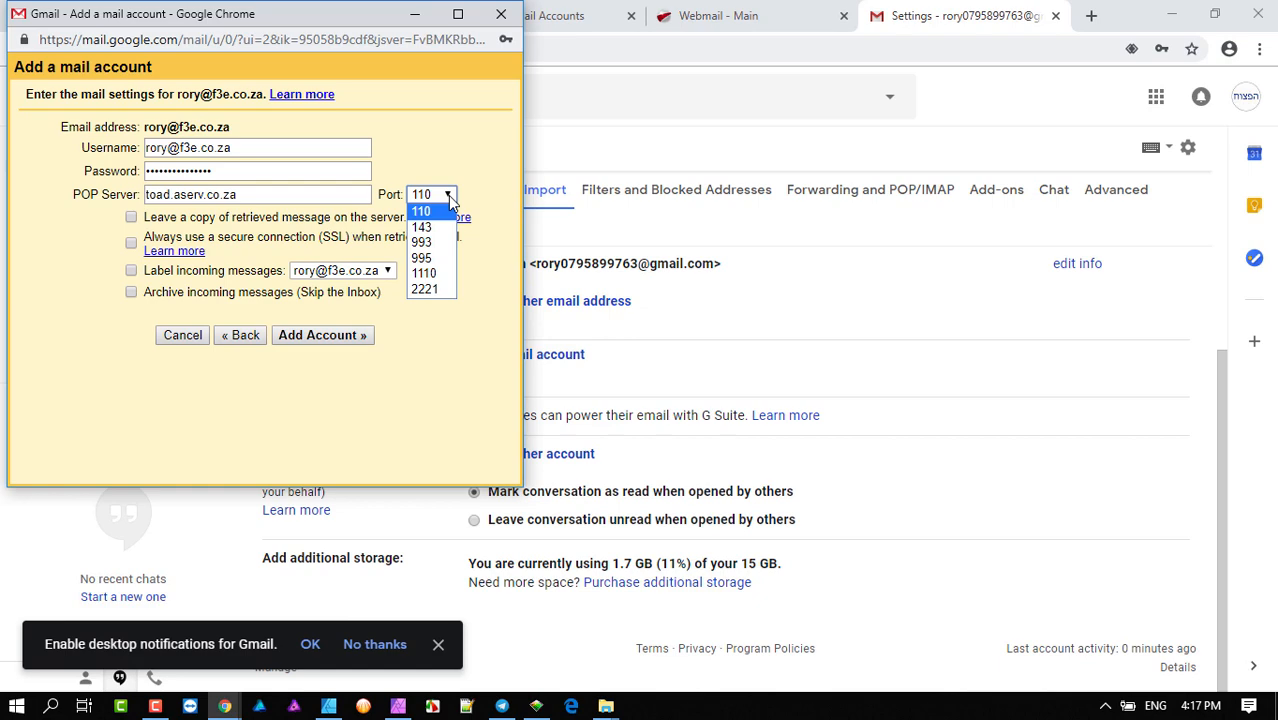
{"action": "left_click", "coordinate": [430, 259]}
{"action": "left_click", "coordinate": [736, 17]}
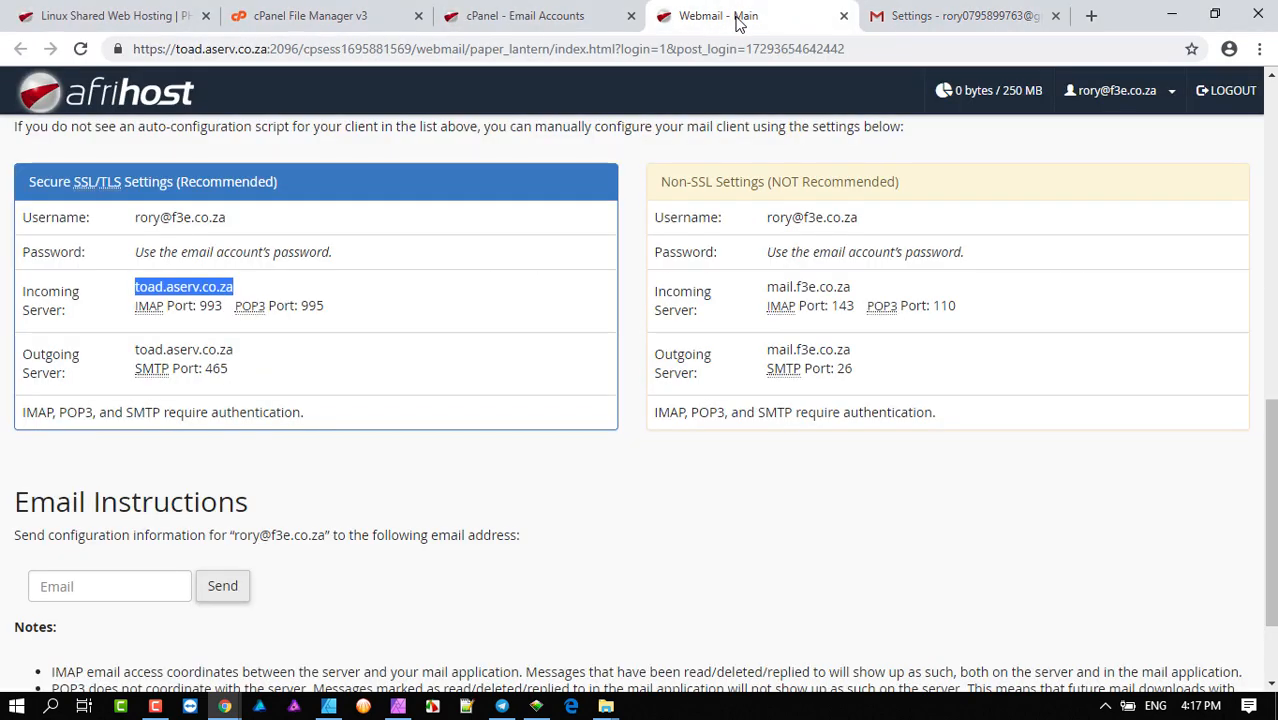
{"action": "left_click", "coordinate": [929, 15]}
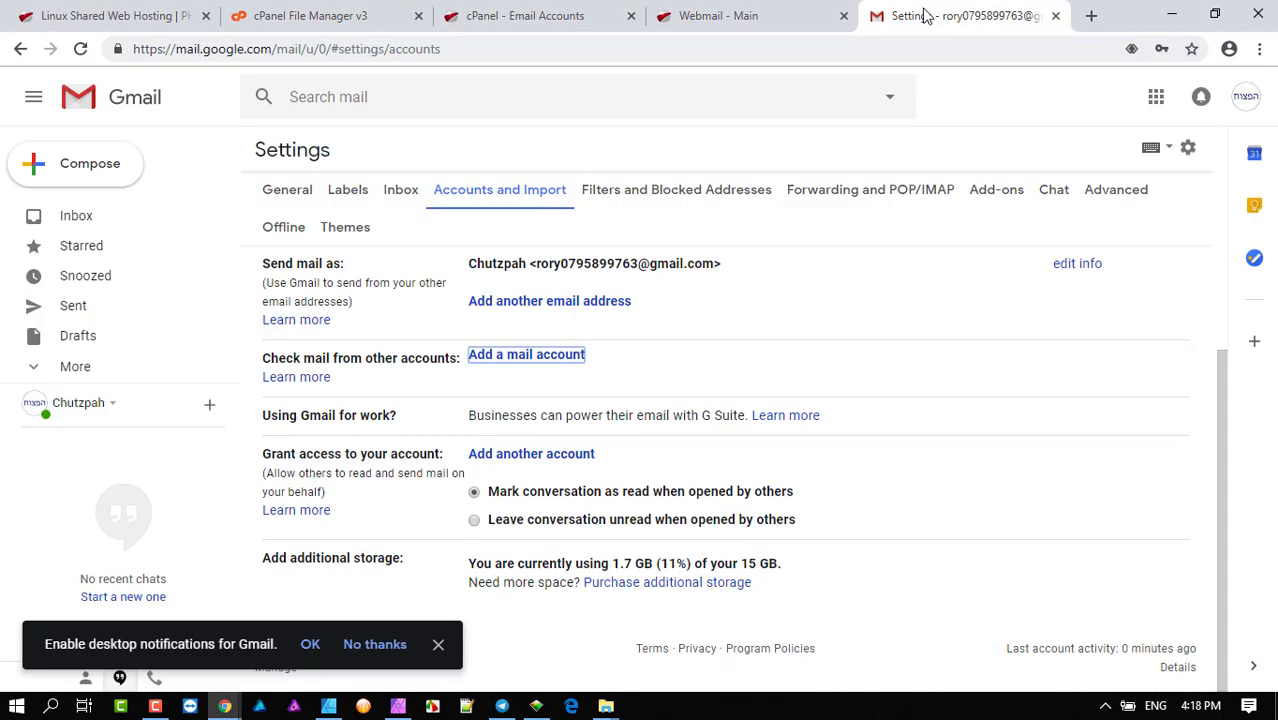
{"action": "mouse_move", "coordinate": [226, 706]}
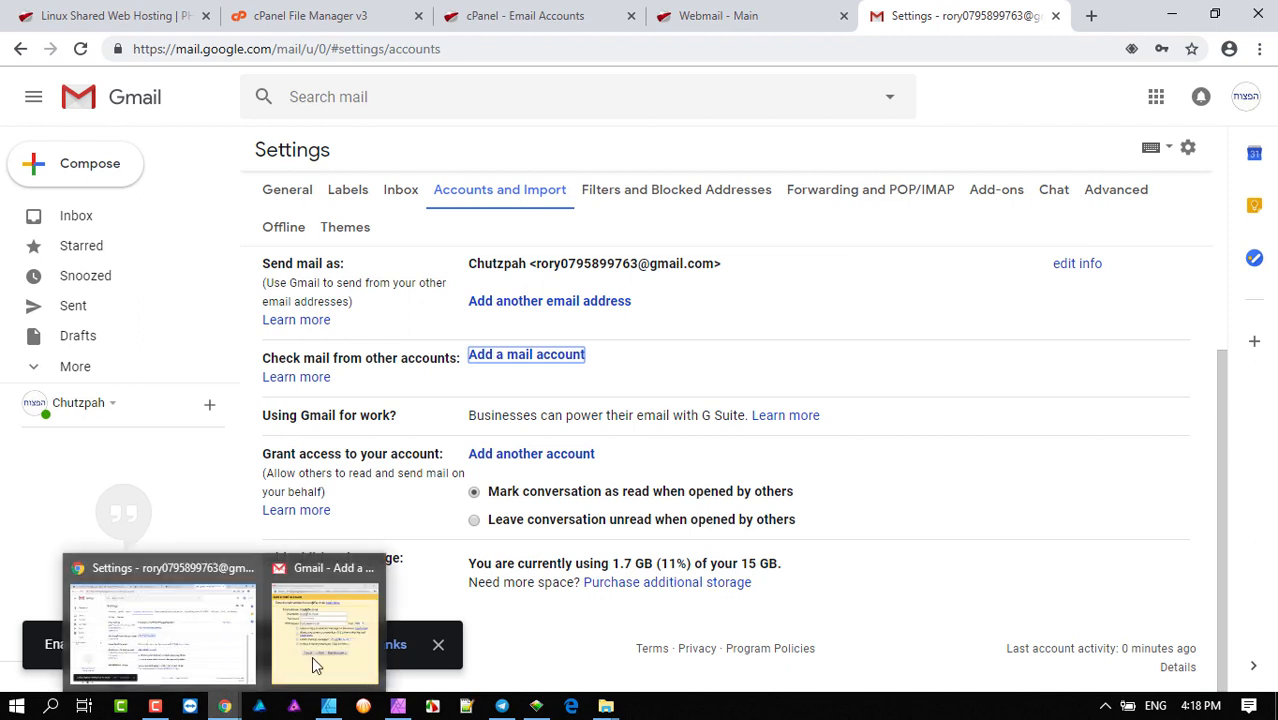
{"action": "left_click", "coordinate": [322, 645]}
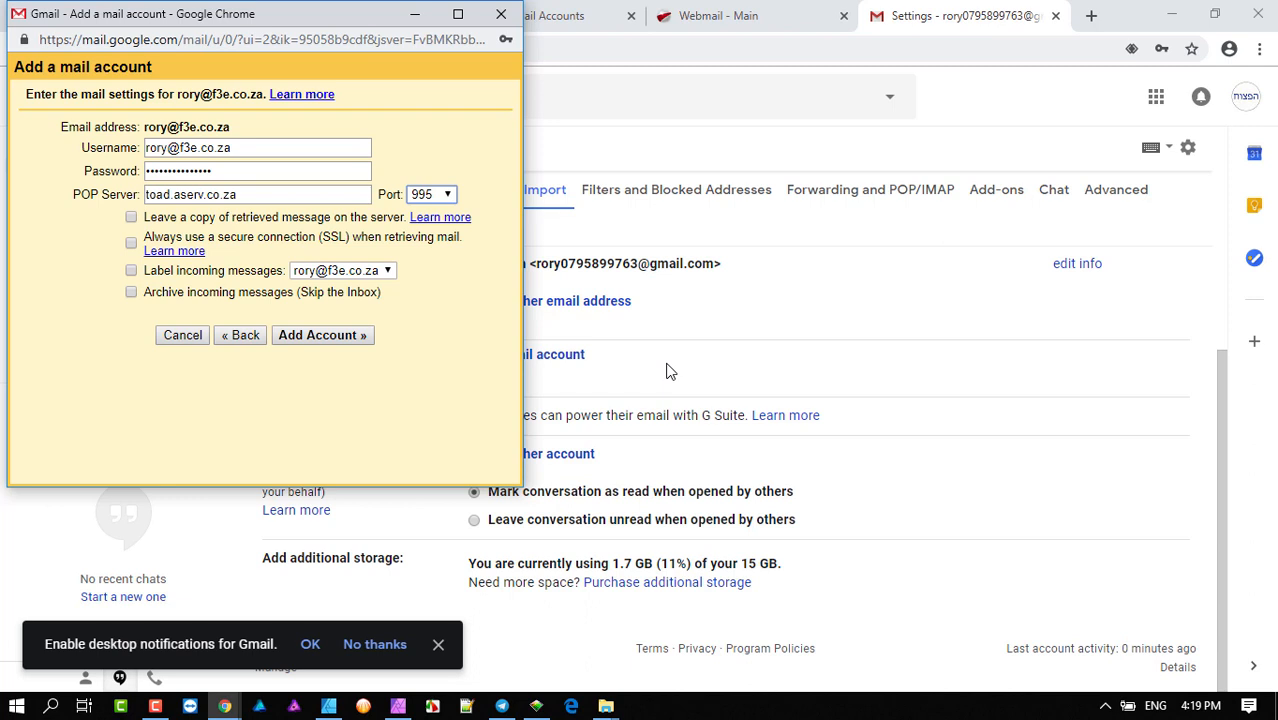
{"action": "left_click", "coordinate": [428, 158]}
{"action": "left_click", "coordinate": [322, 336]}
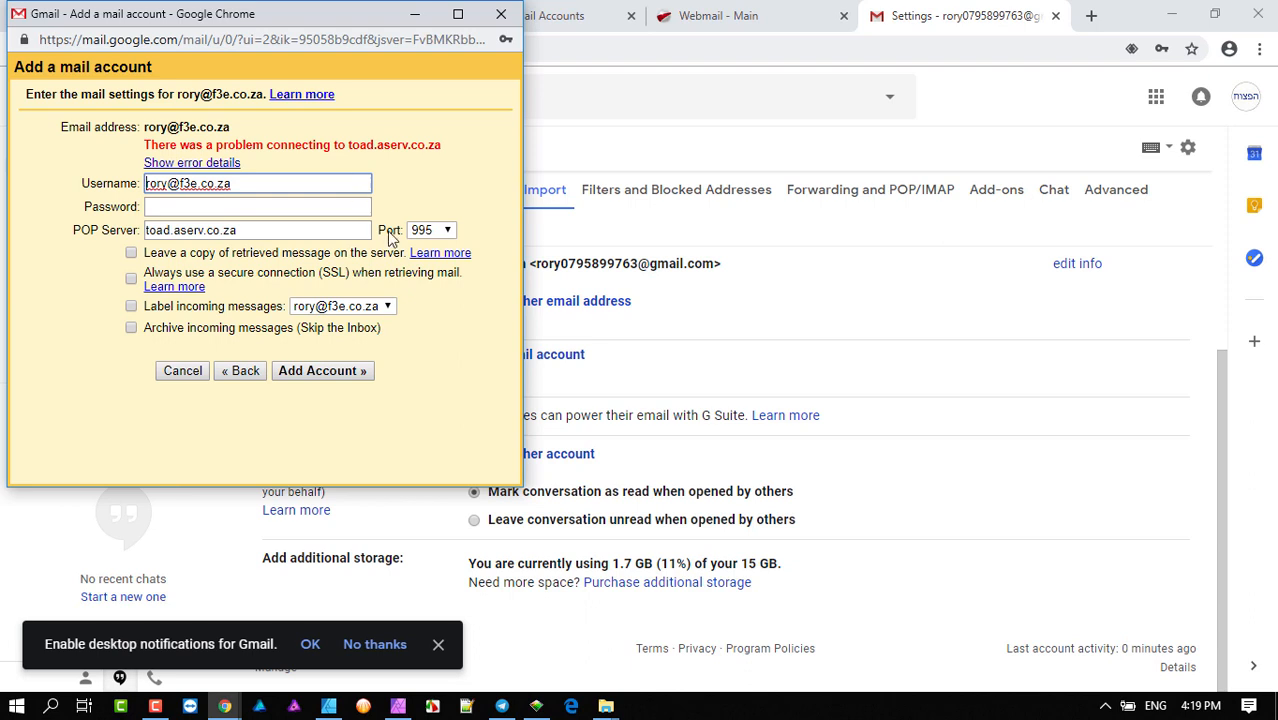
- Switch the port back to 110, re-enter the password and add the account successfully
{"action": "left_click", "coordinate": [447, 230]}
{"action": "left_click", "coordinate": [437, 248]}
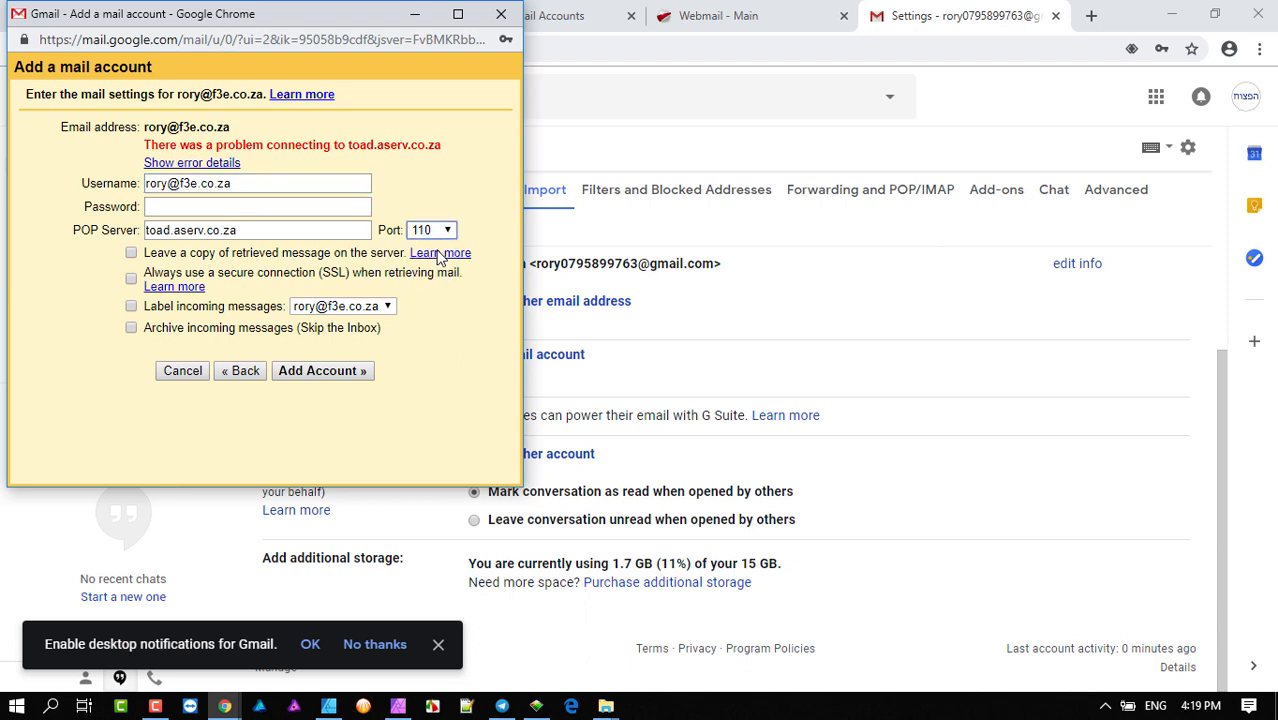
{"action": "left_click", "coordinate": [228, 207]}
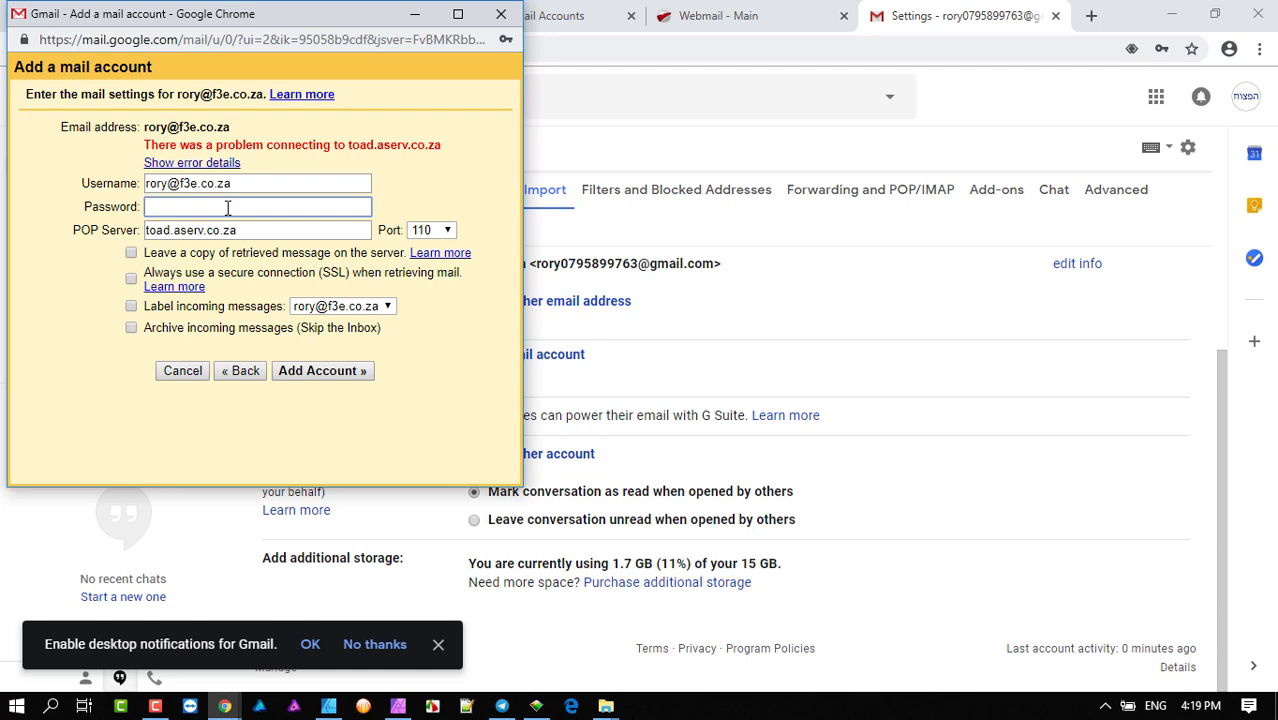
{"action": "type", "text": "****************"}
{"action": "left_click", "coordinate": [328, 375]}
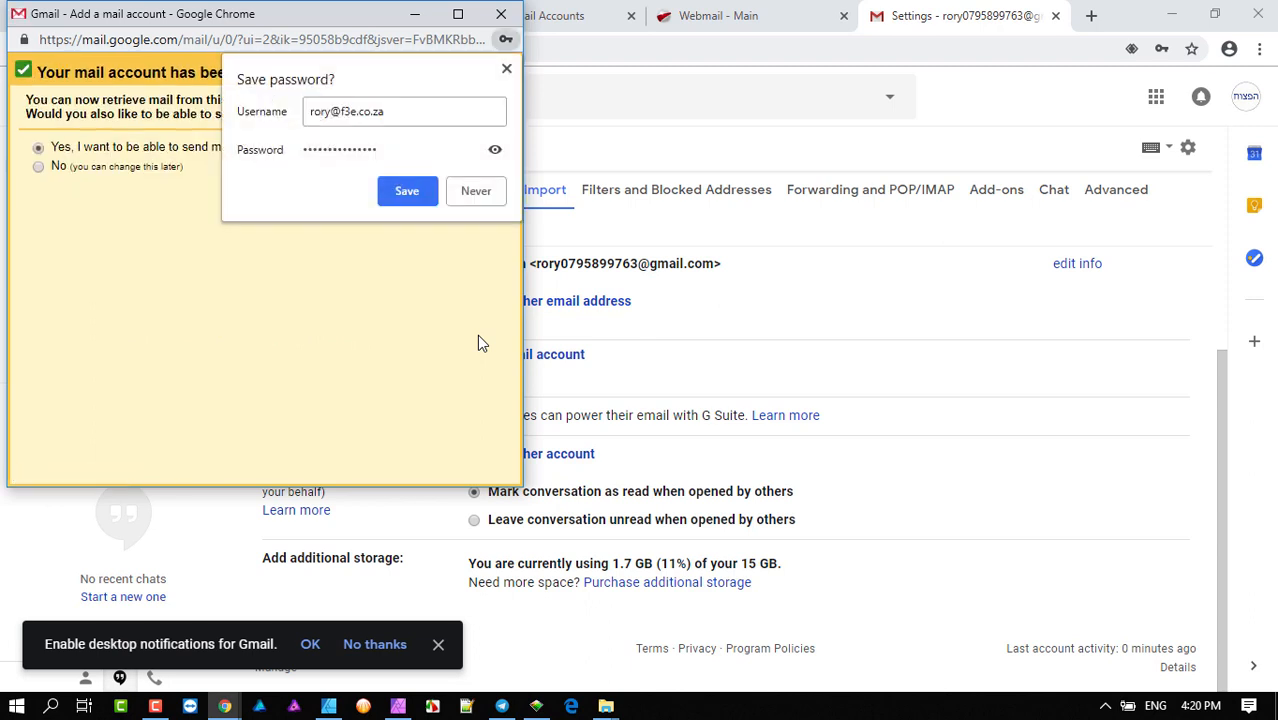
{"action": "left_click", "coordinate": [507, 70]}
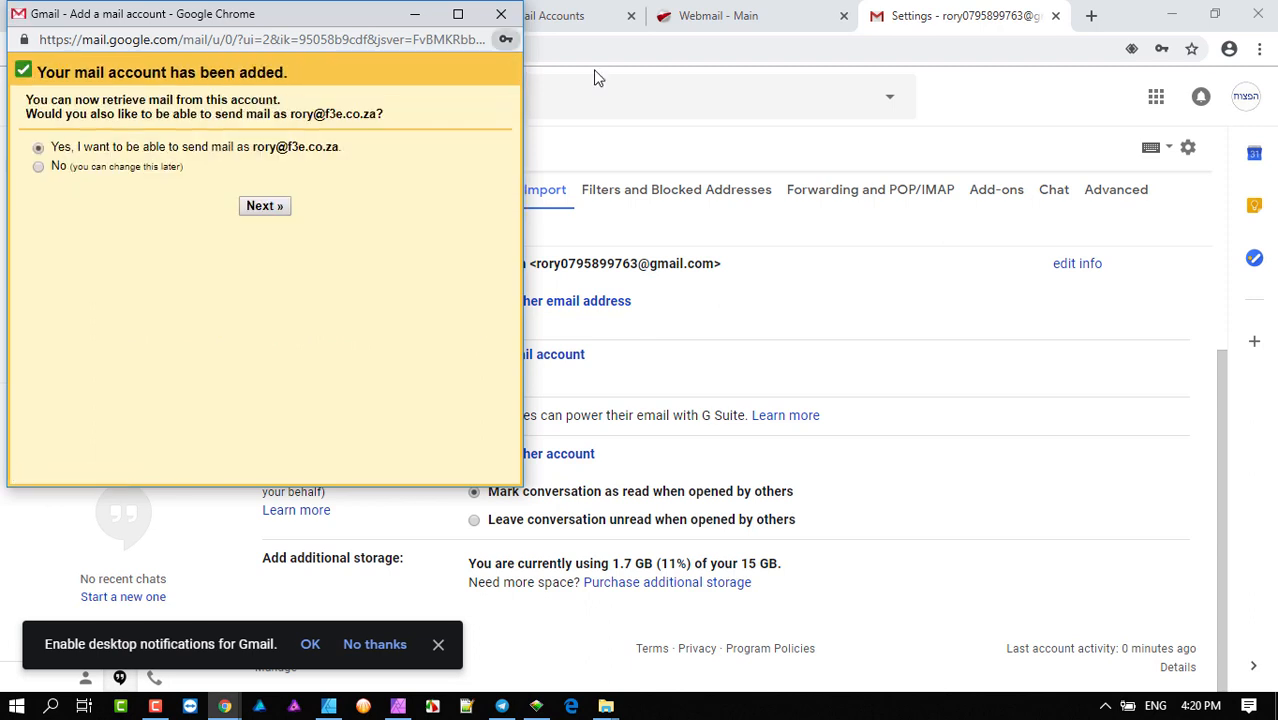
{"action": "left_click", "coordinate": [718, 16]}
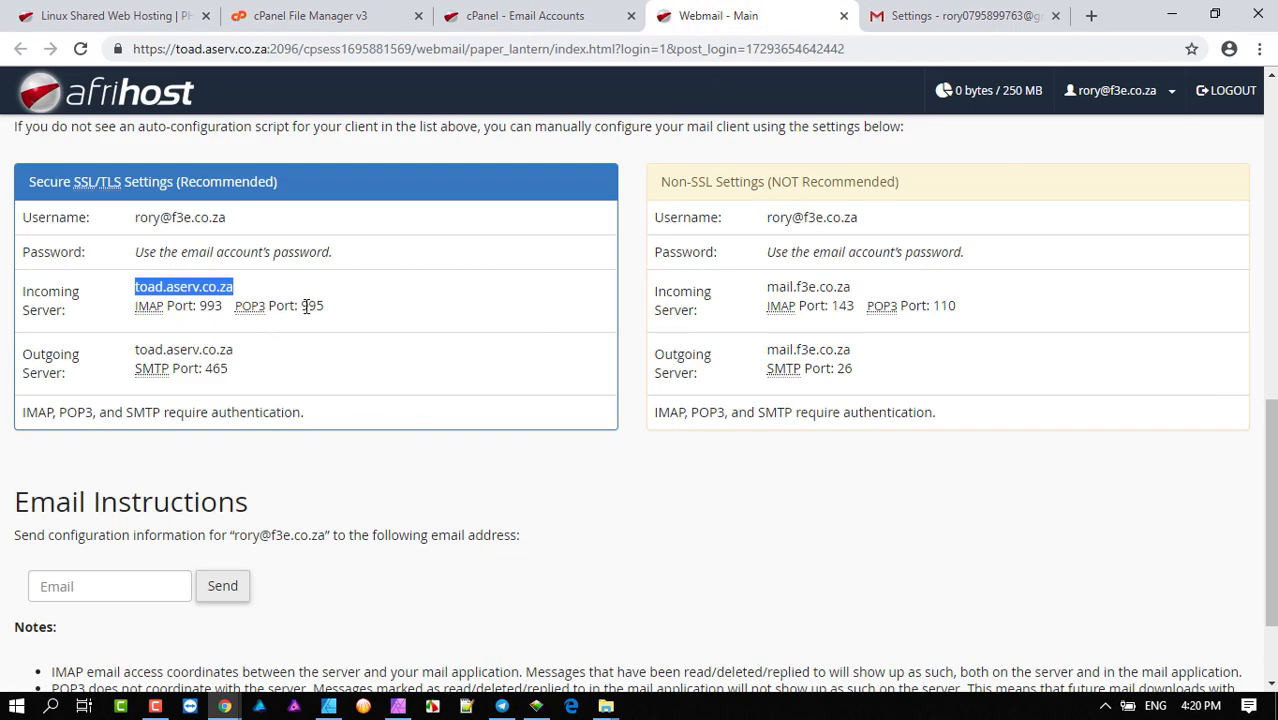
{"action": "left_click", "coordinate": [905, 18]}
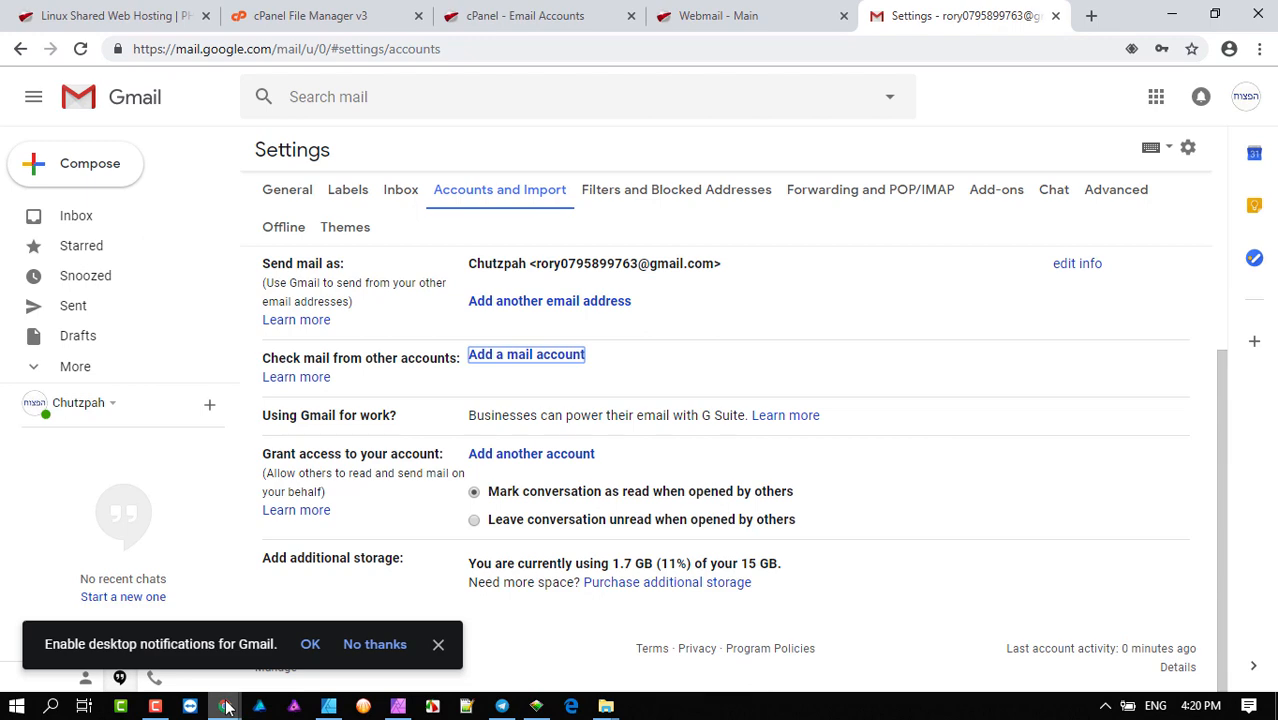
{"action": "mouse_move", "coordinate": [224, 706]}
{"action": "left_click", "coordinate": [313, 635]}
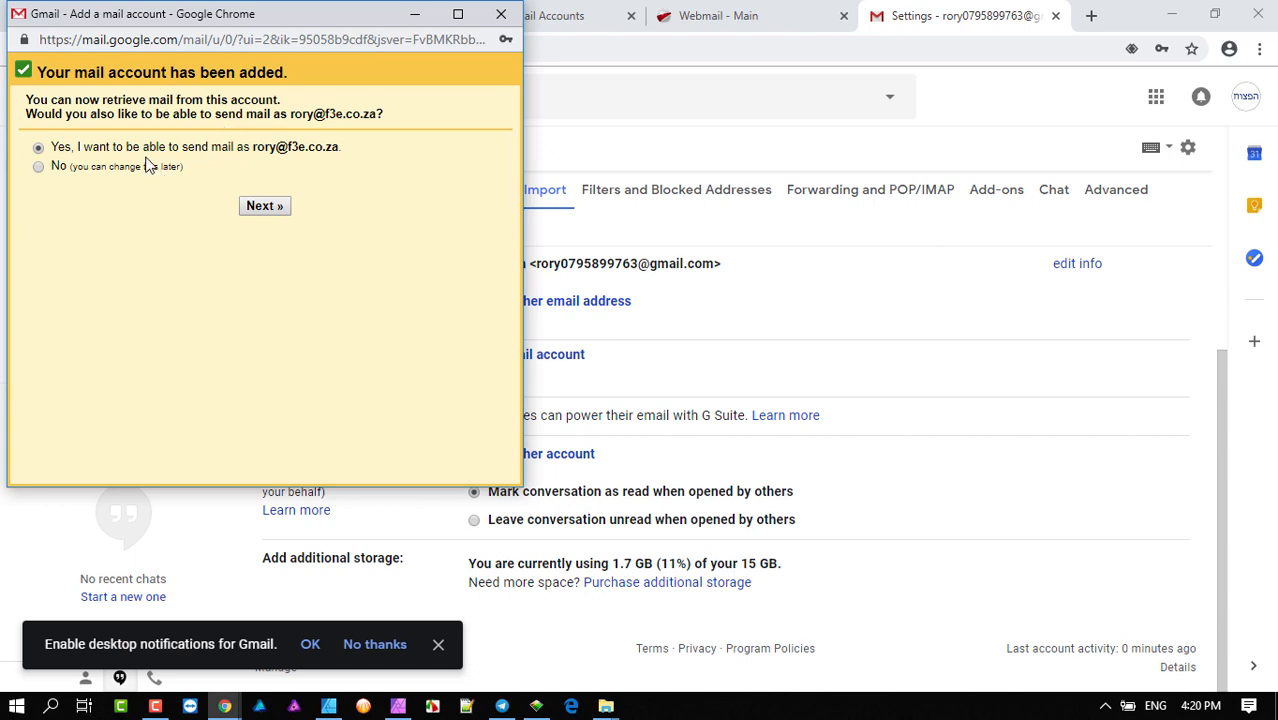
- Replace the sender name with the owner's full name and proceed to the SMTP server step
{"action": "left_click", "coordinate": [265, 206]}
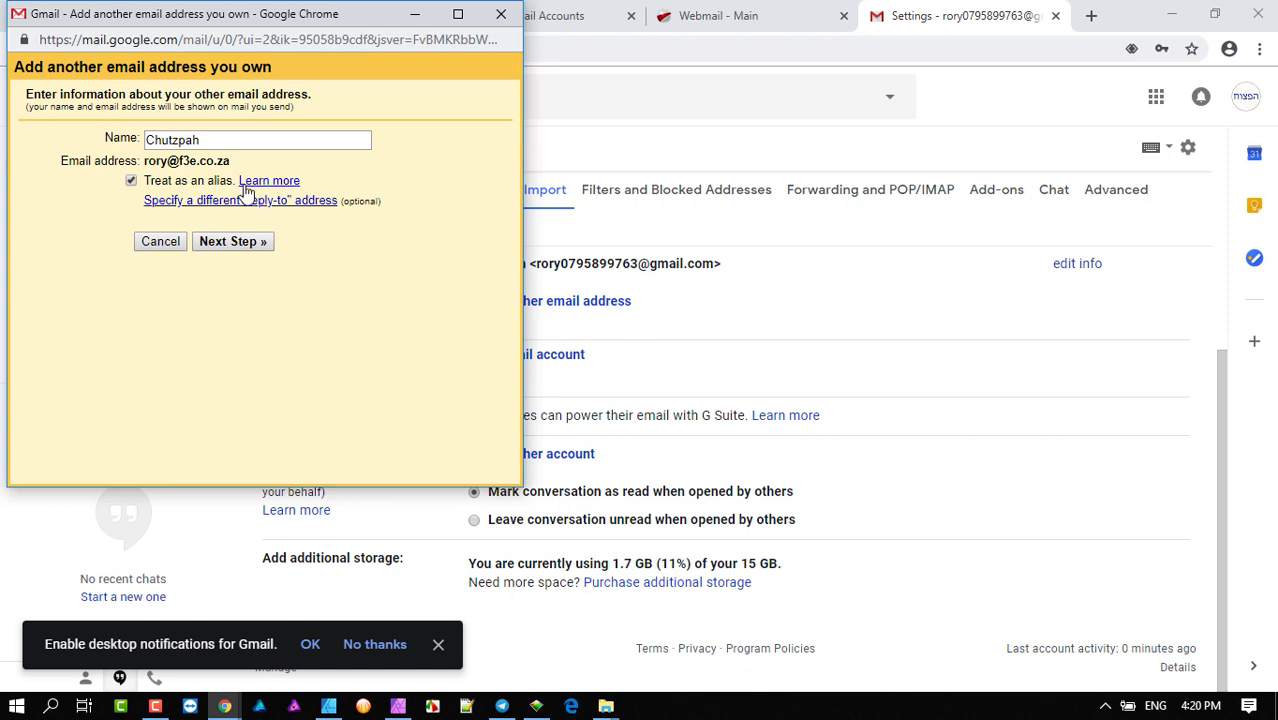
{"action": "left_click_drag", "start_coordinate": [216, 141], "coordinate": [90, 144]}
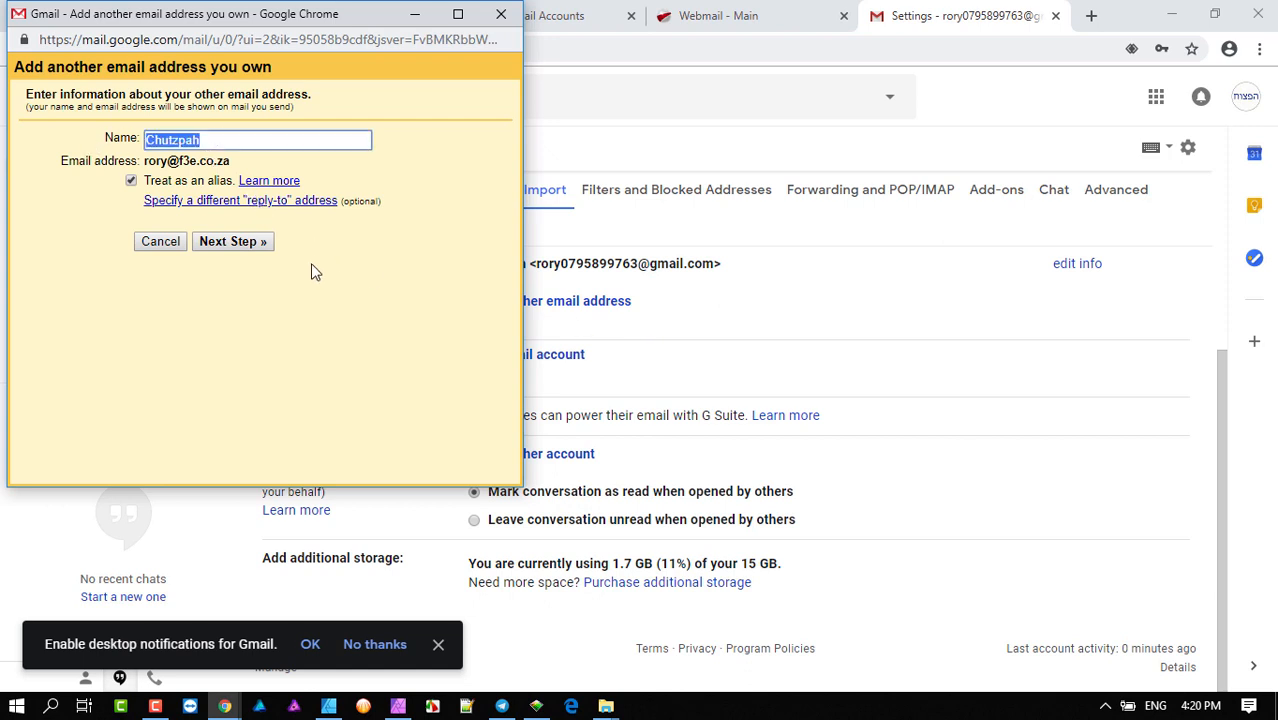
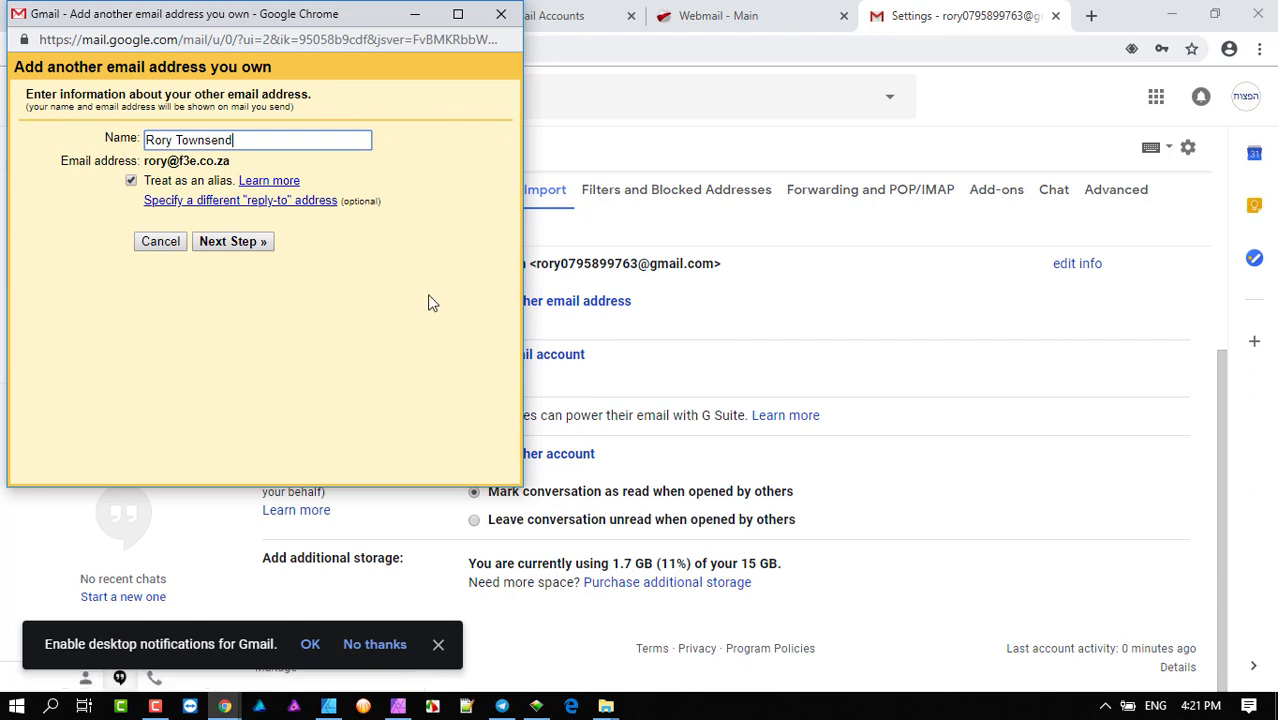
{"action": "left_click", "coordinate": [240, 245]}
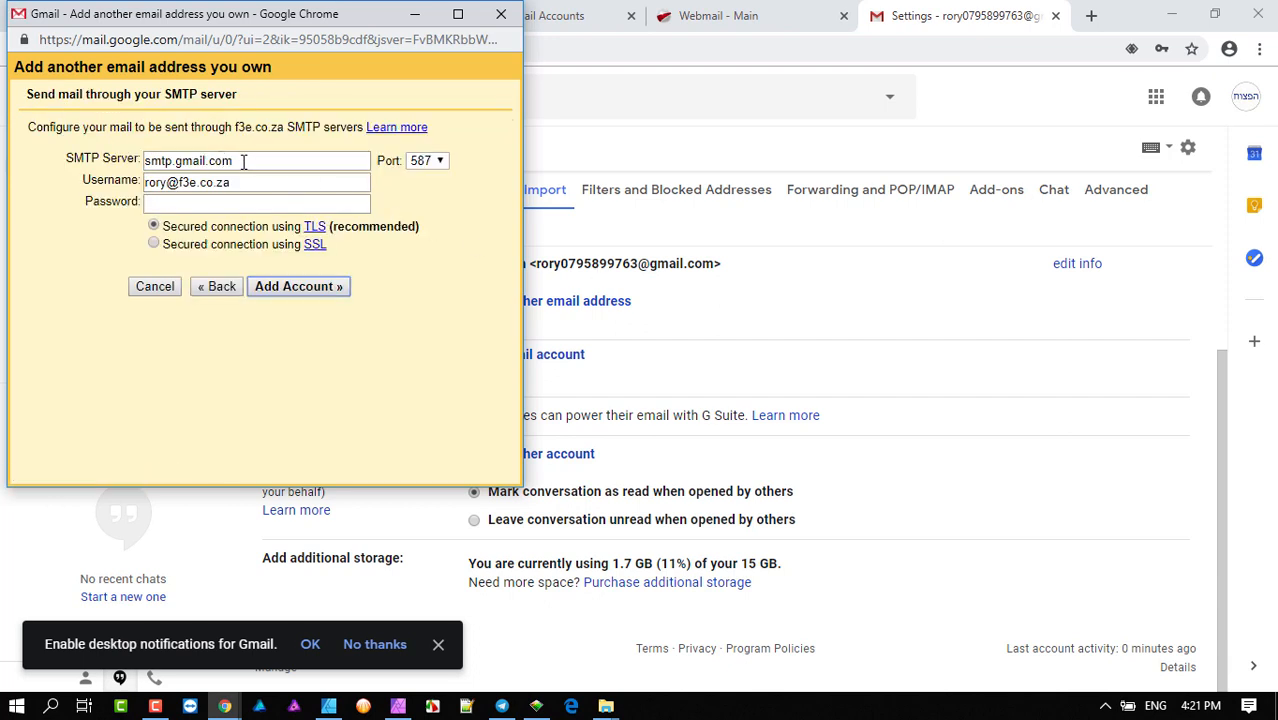
- Copy the outgoing server name toad.aserv.co.za from the host's mail settings page
{"action": "left_click", "coordinate": [744, 10]}
{"action": "left_click", "coordinate": [744, 10]}
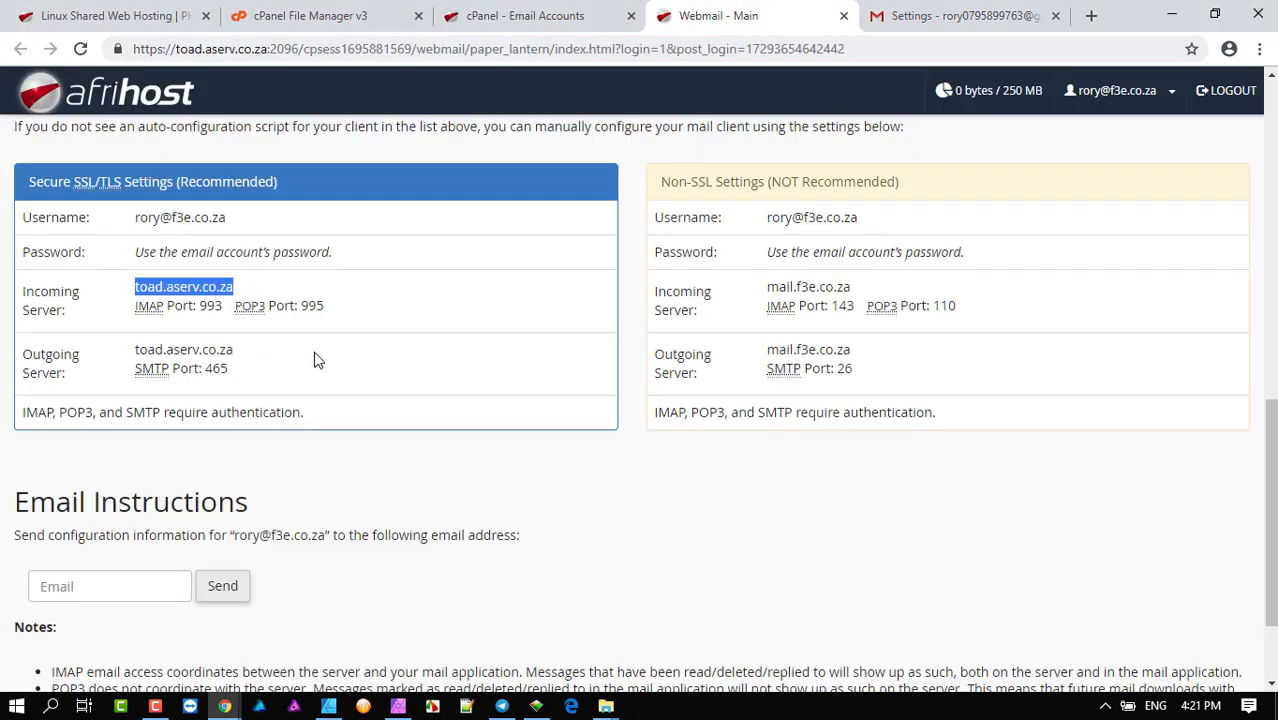
{"action": "left_click_drag", "start_coordinate": [236, 351], "coordinate": [137, 350]}
{"action": "right_click", "coordinate": [142, 350]}
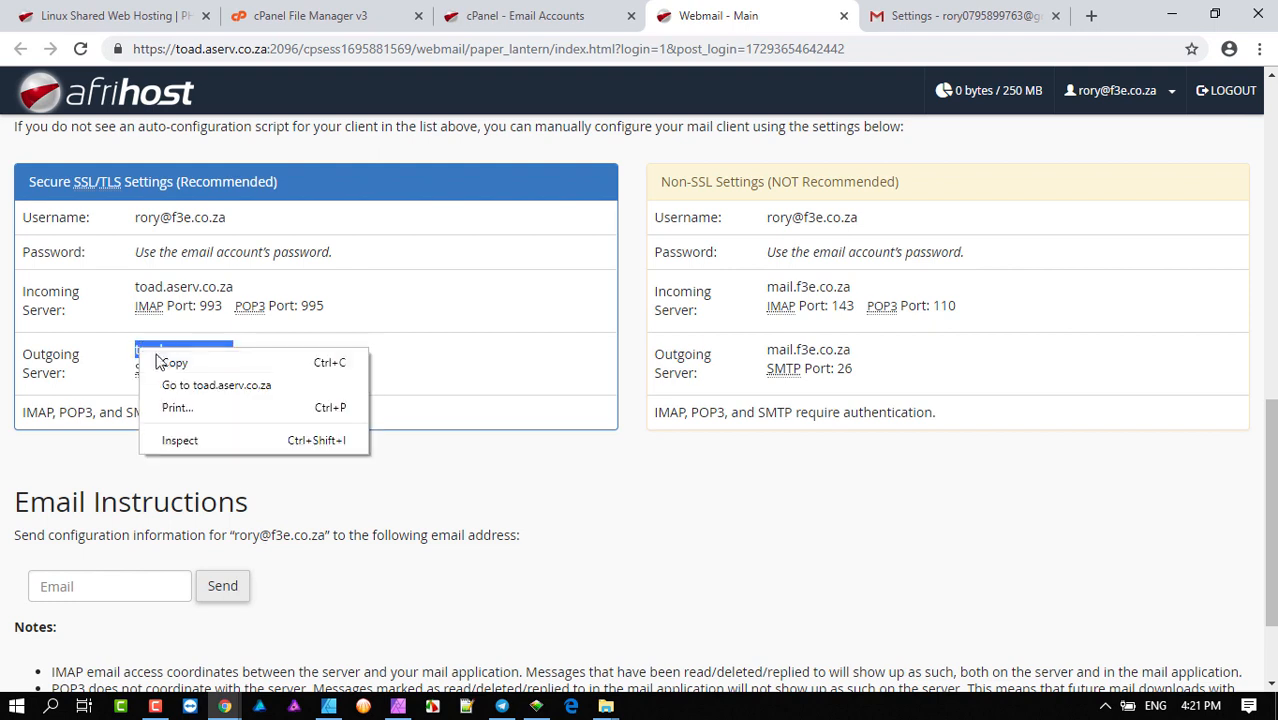
{"action": "left_click", "coordinate": [174, 362]}
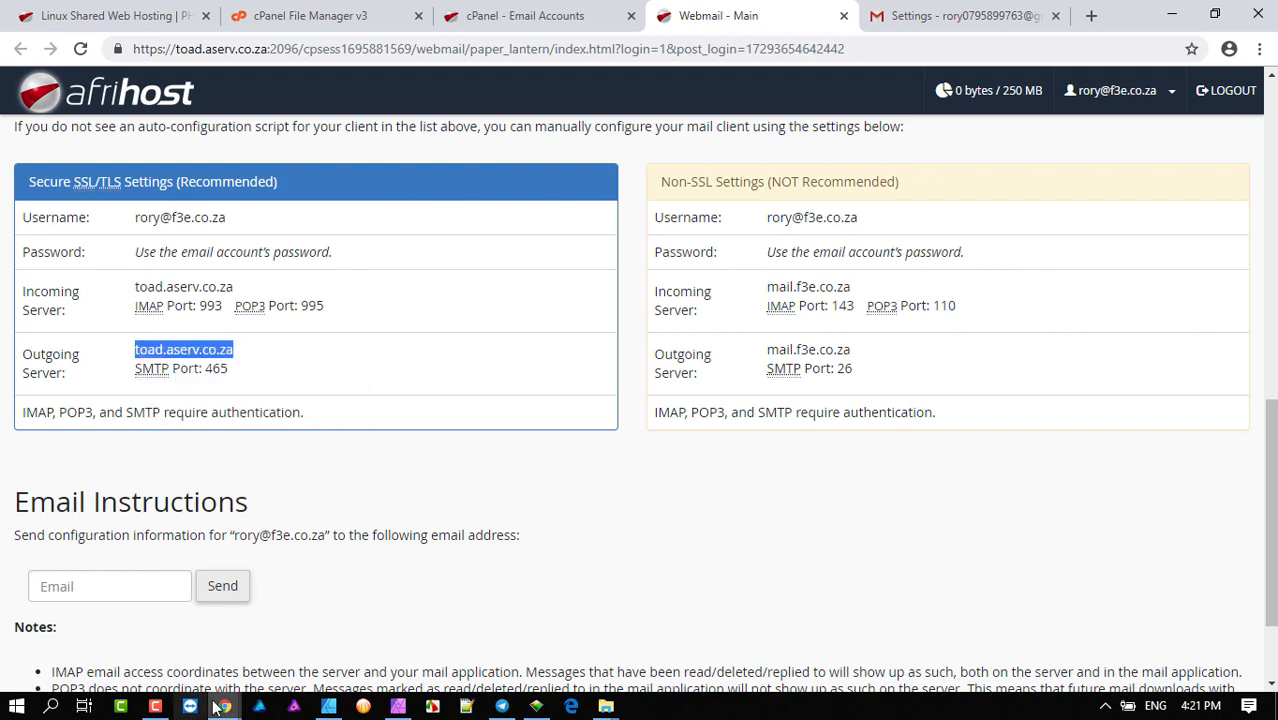
- Paste toad.aserv.co.za as the SMTP server and enter the account password
{"action": "mouse_move", "coordinate": [224, 706]}
{"action": "left_click", "coordinate": [301, 640]}
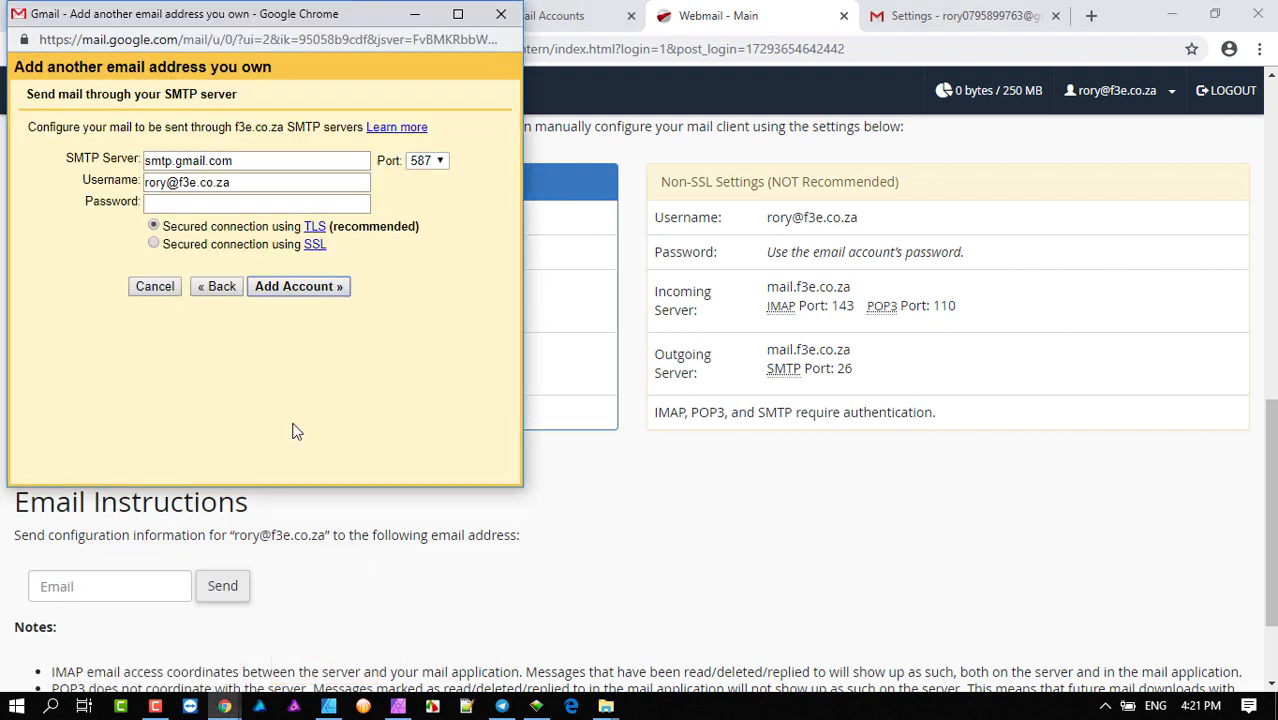
{"action": "left_click_drag", "start_coordinate": [245, 160], "coordinate": [27, 165]}
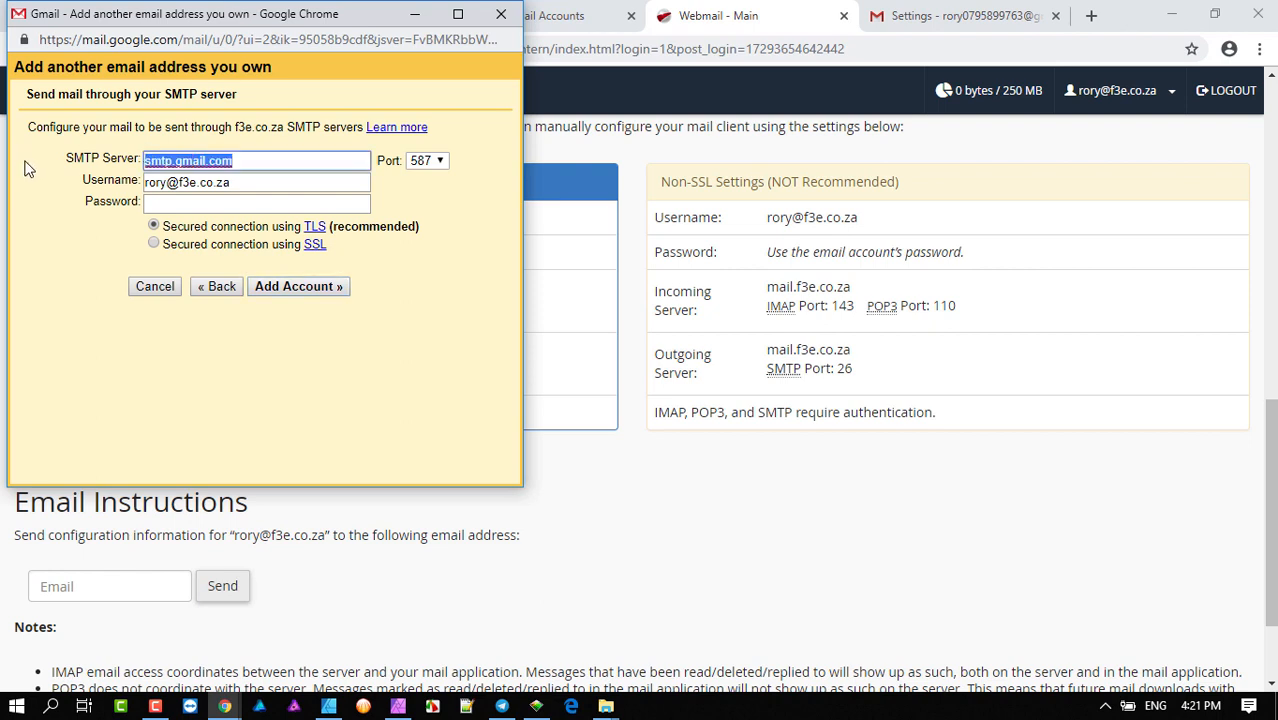
{"action": "key", "text": "ctrl+v"}
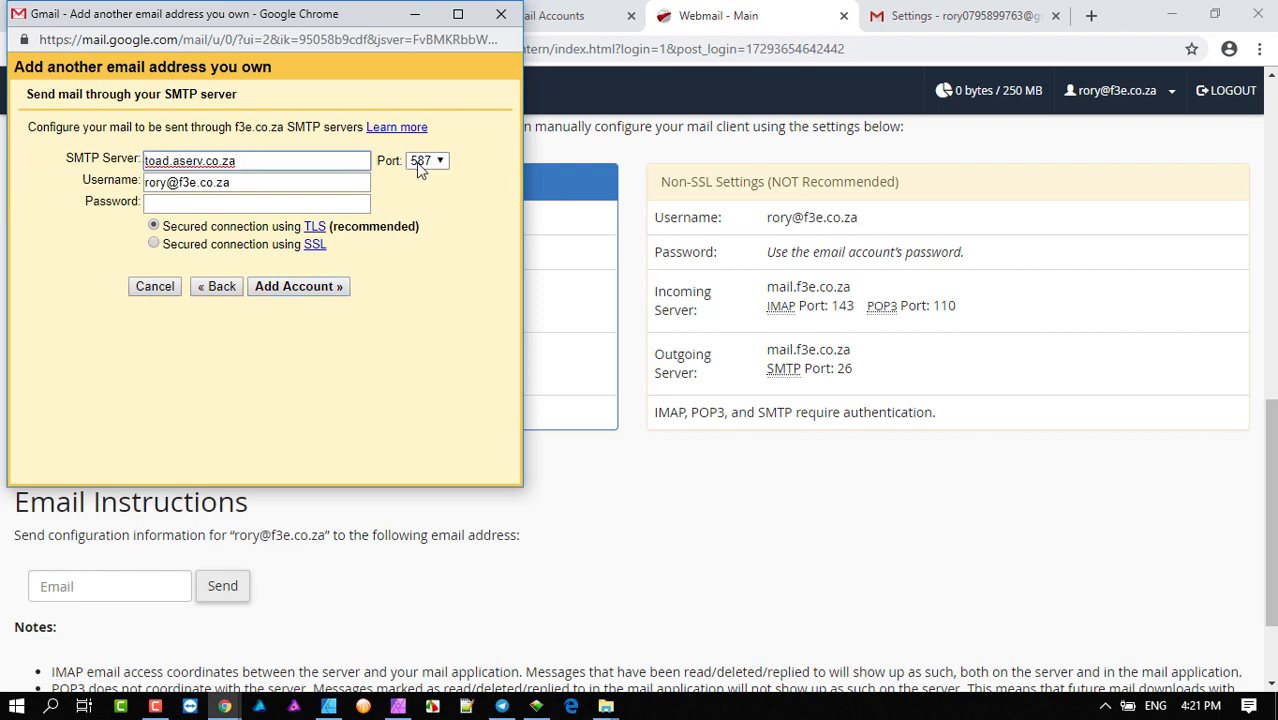
{"action": "left_click", "coordinate": [225, 203]}
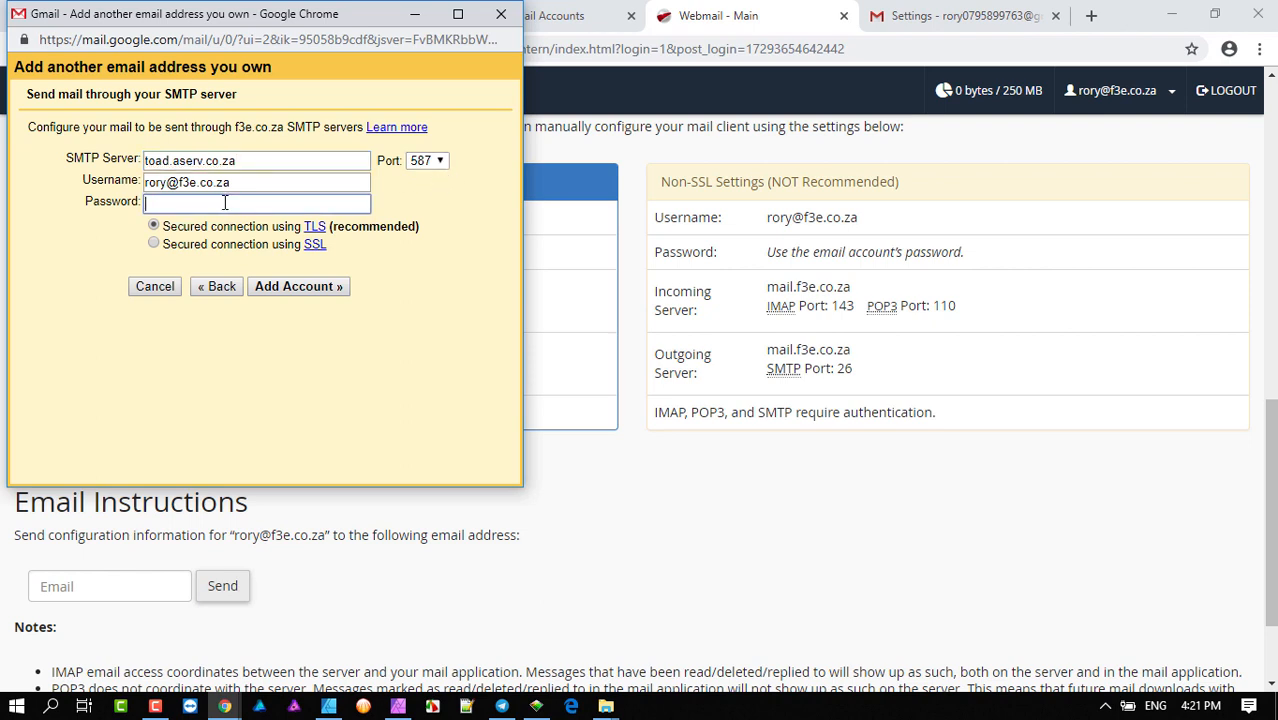
{"action": "type", "text": "••••••••••••••"}
- Submit the outgoing server details, decline saving the password, and move the popup lower
{"action": "left_click", "coordinate": [292, 288]}
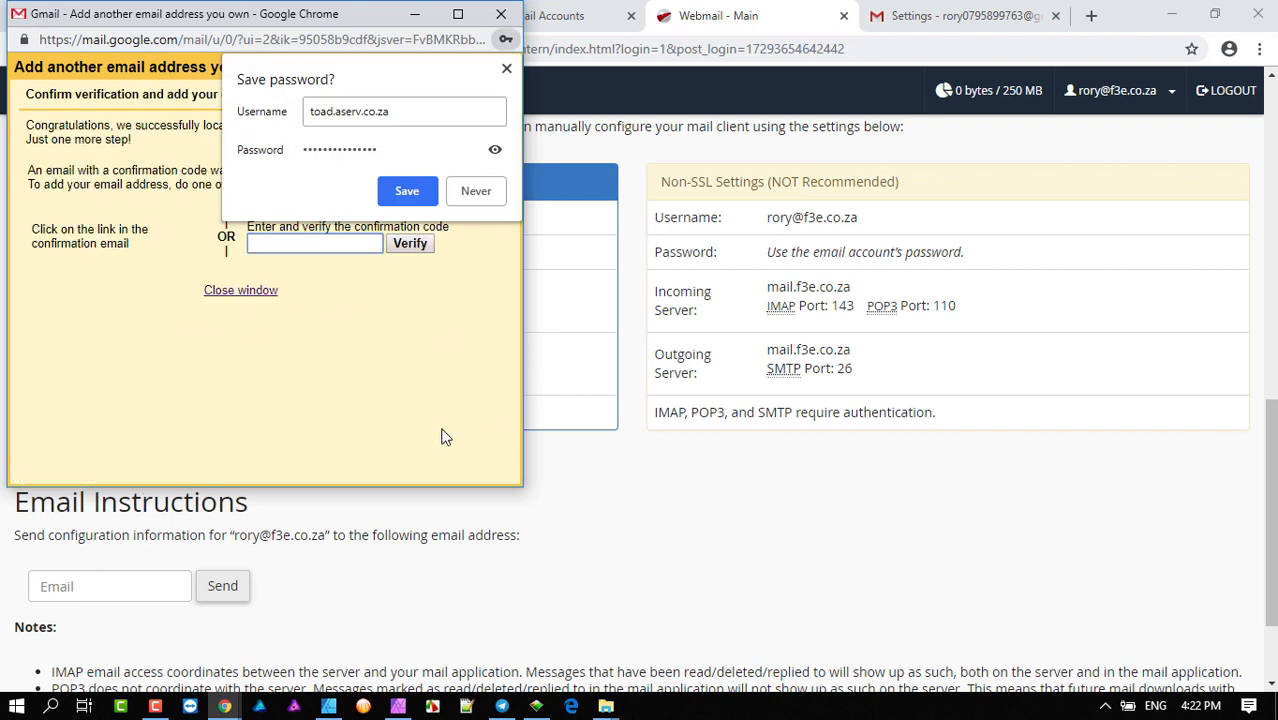
{"action": "left_click", "coordinate": [507, 71]}
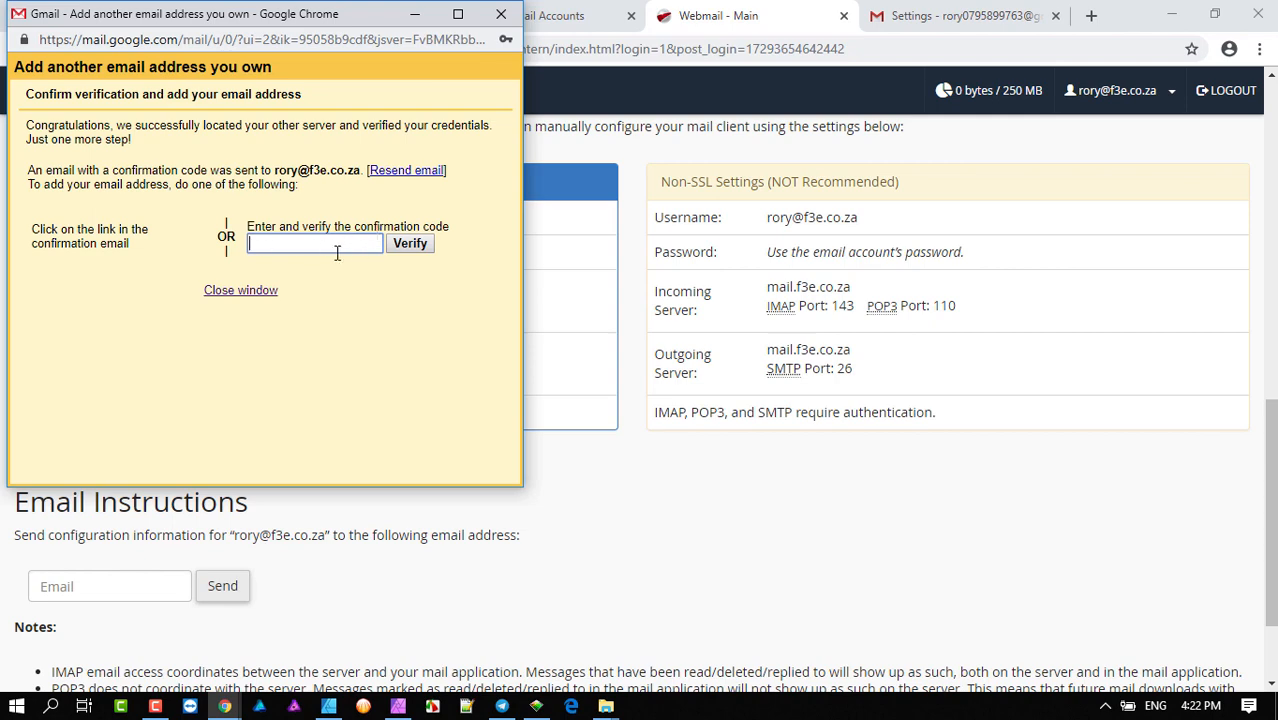
{"action": "left_click_drag", "start_coordinate": [298, 14], "coordinate": [344, 153]}
- From cPanel Email Accounts, open the f3e.co.za mailbox's webmail inbox in Roundcube
{"action": "left_click", "coordinate": [532, 18]}
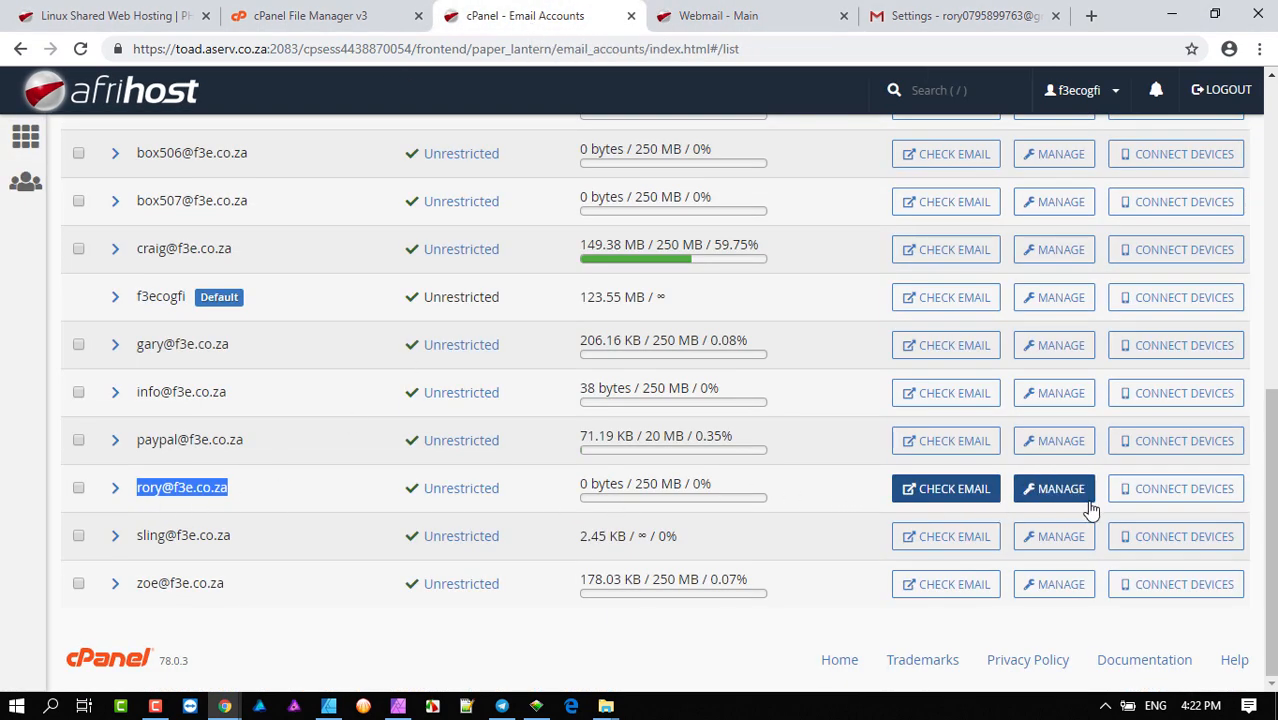
{"action": "left_click", "coordinate": [980, 497]}
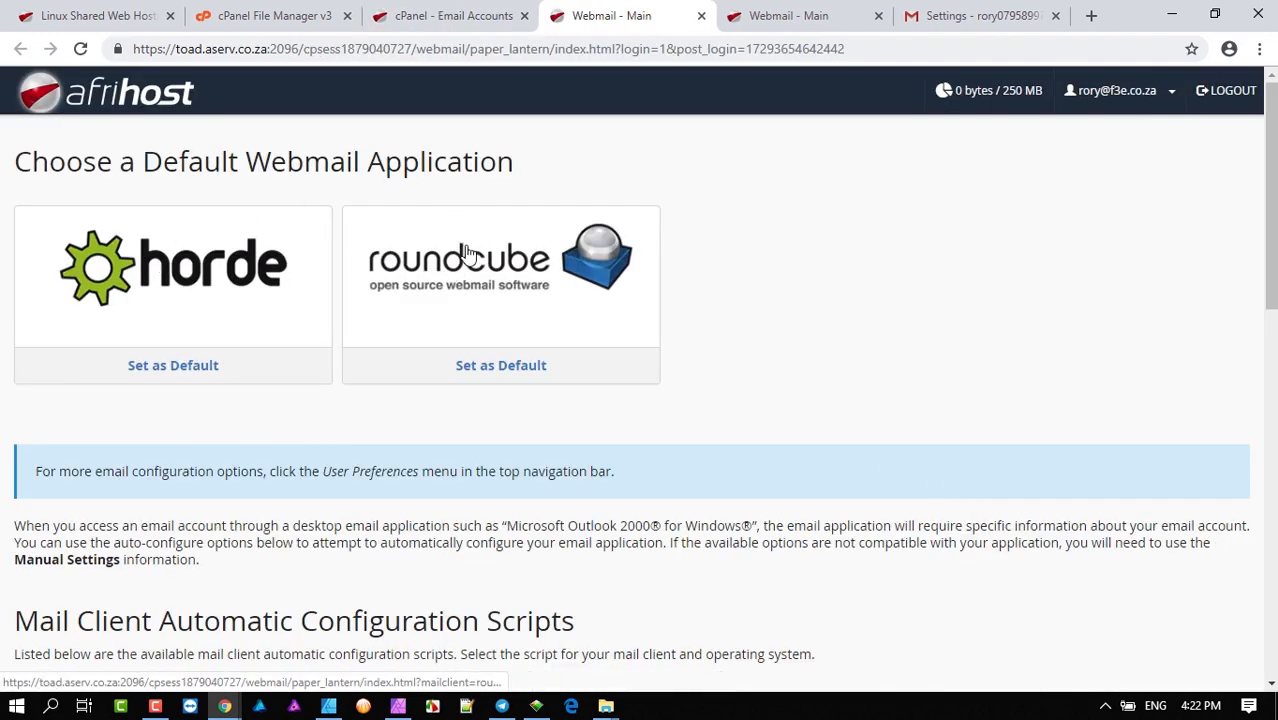
{"action": "left_click", "coordinate": [490, 278]}
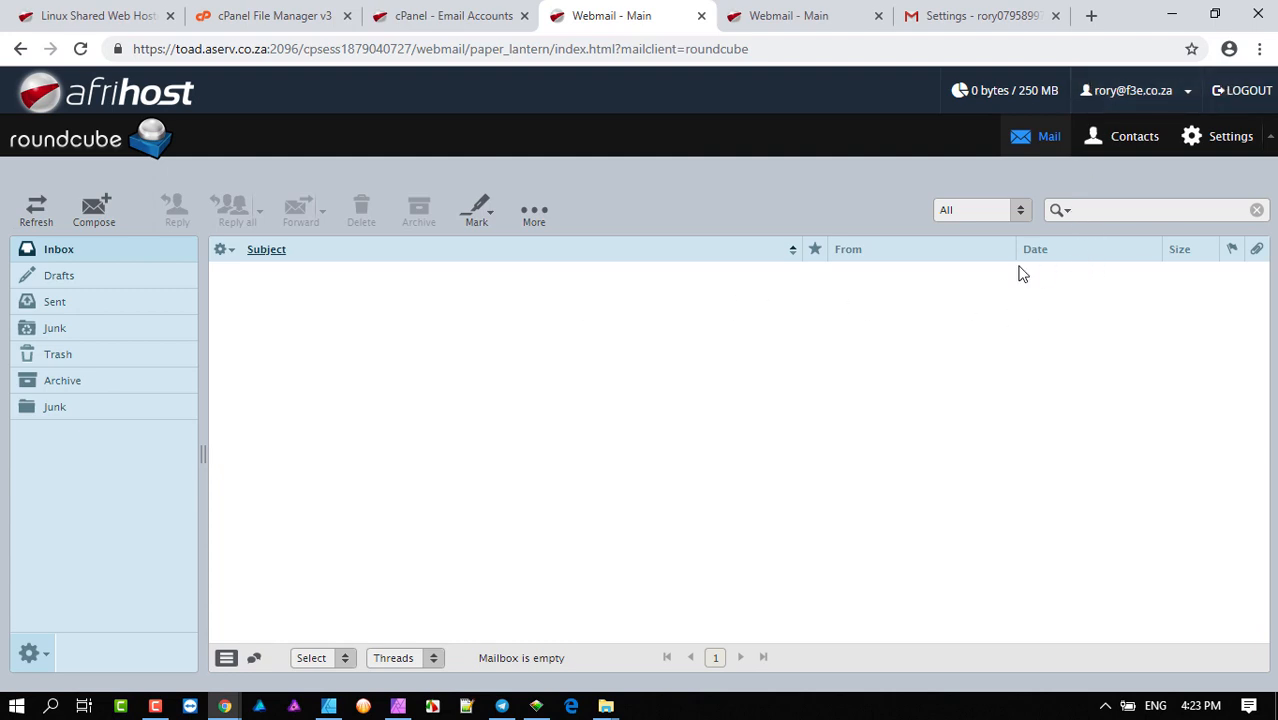
- Refresh the Roundcube Inbox, then check the Trash and Junk folders for the Gmail confirmation
{"action": "left_click", "coordinate": [37, 215]}
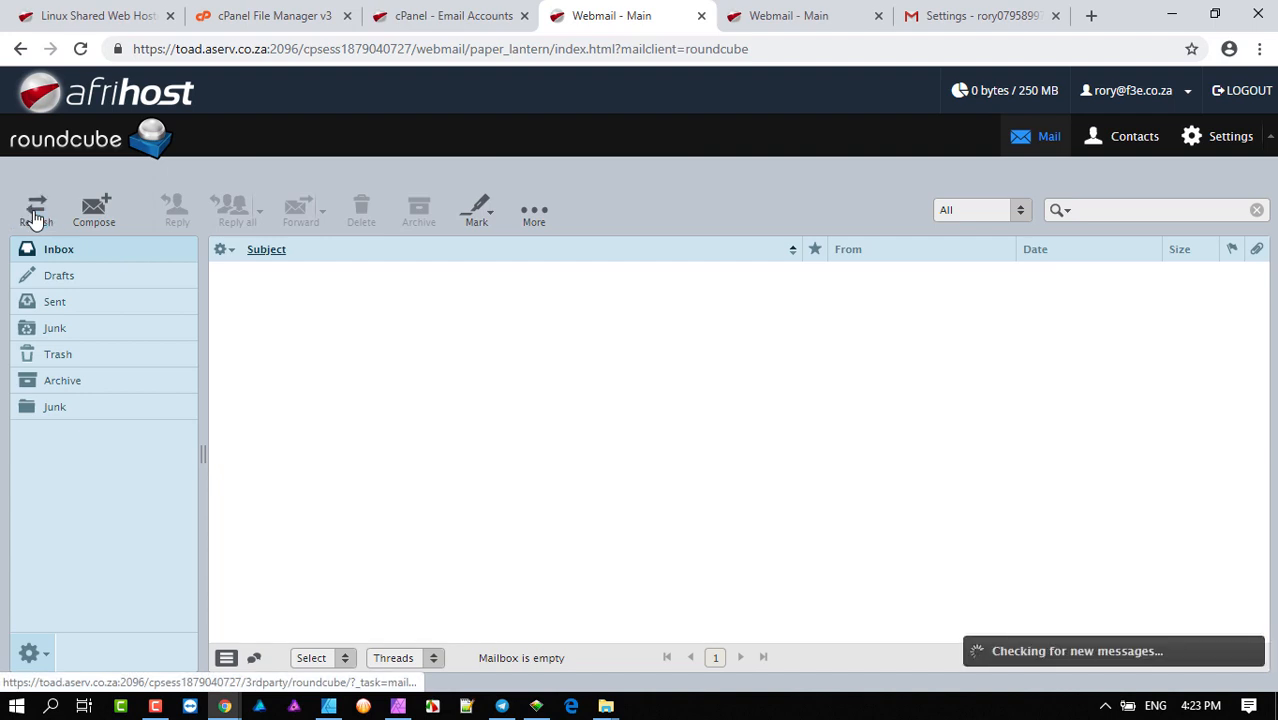
{"action": "left_click", "coordinate": [65, 366]}
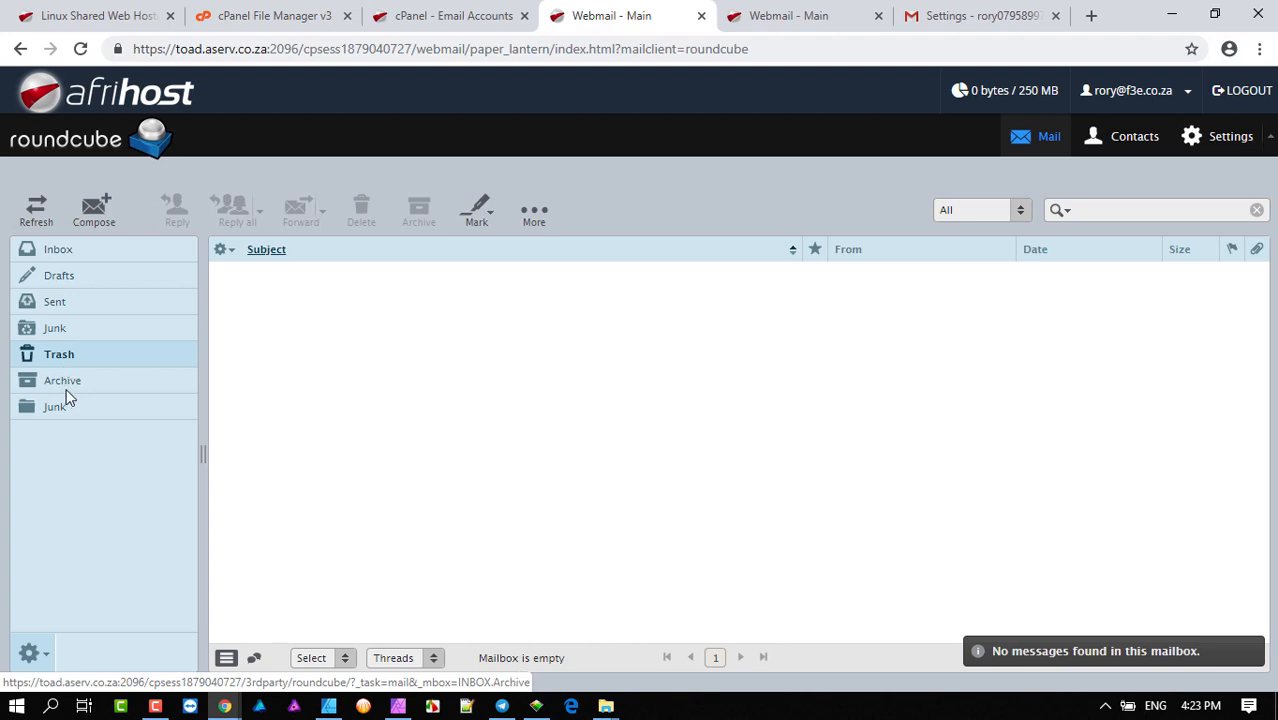
{"action": "left_click", "coordinate": [61, 326]}
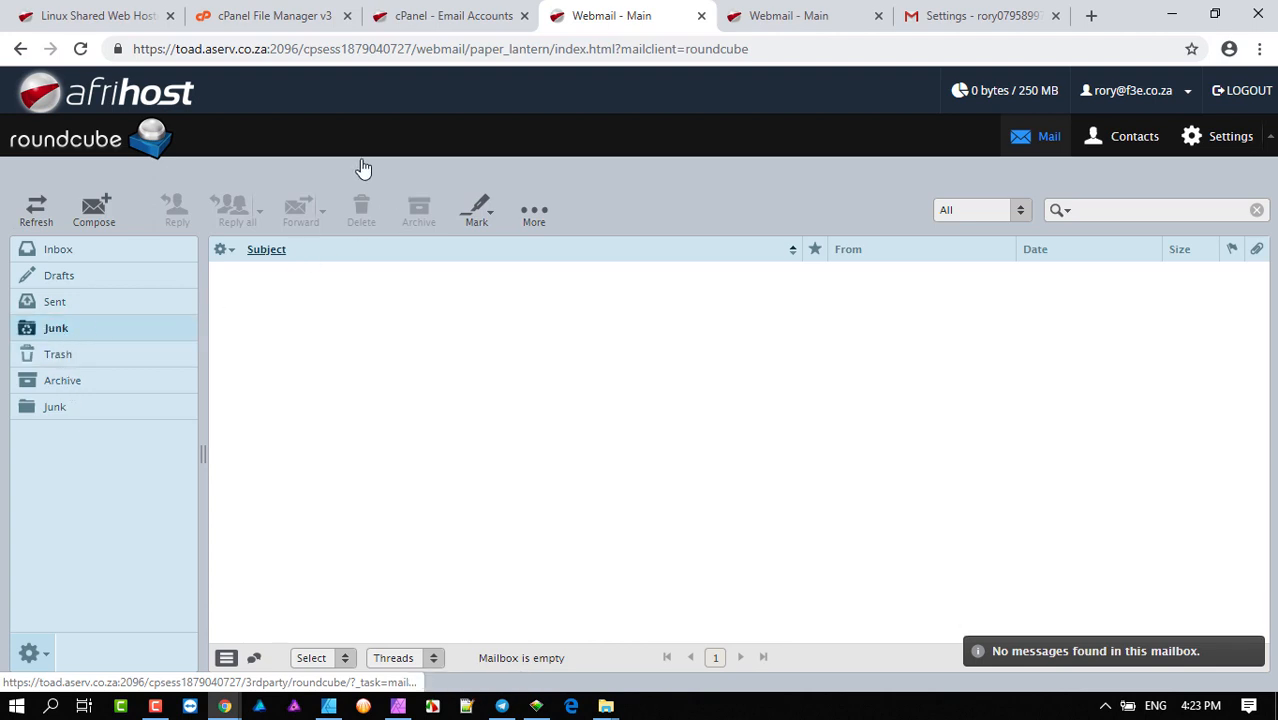
{"action": "left_click", "coordinate": [74, 330]}
{"action": "left_click", "coordinate": [36, 216]}
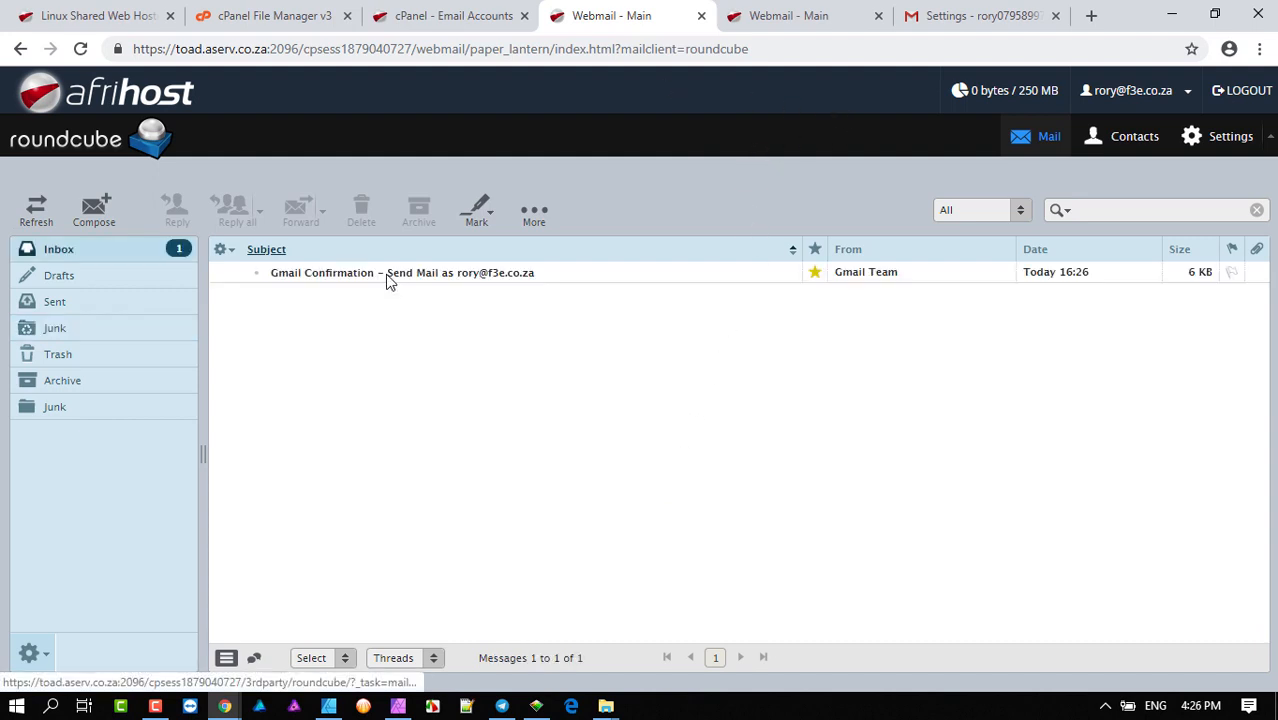
- Open the Gmail Confirmation message in Roundcube and copy its confirmation code
{"action": "double_click", "coordinate": [389, 276]}
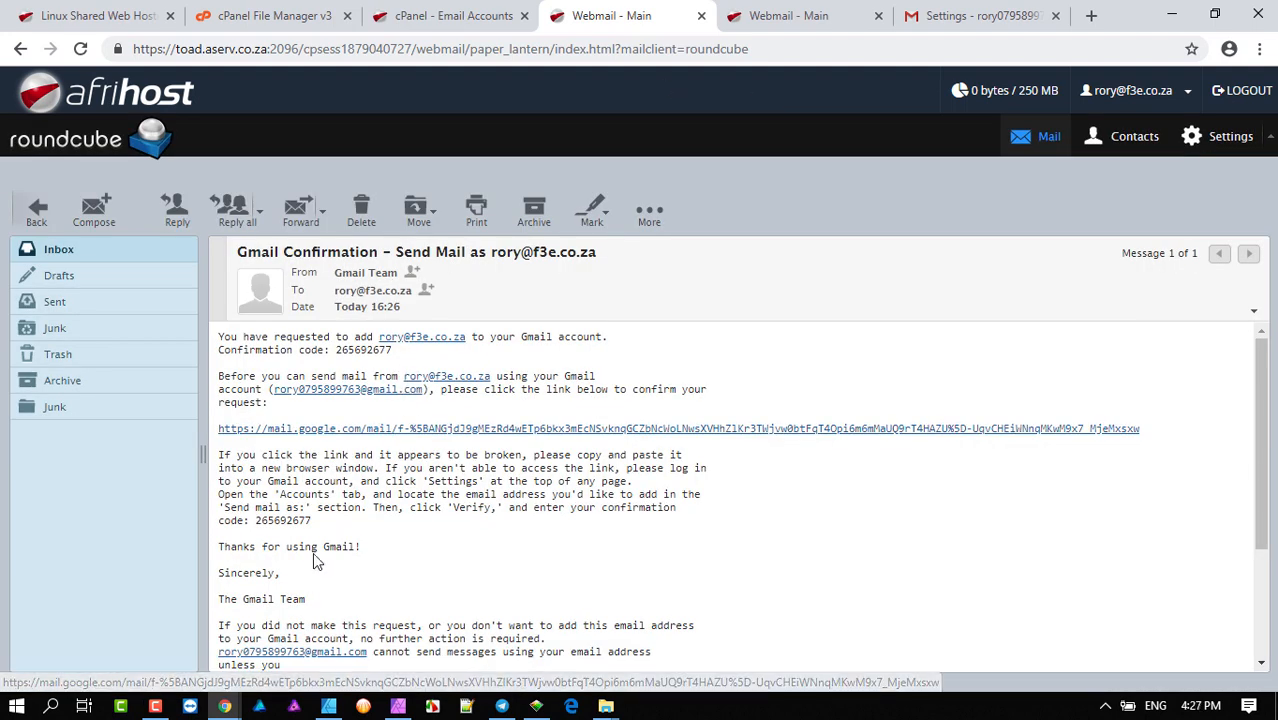
{"action": "double_click", "coordinate": [280, 519]}
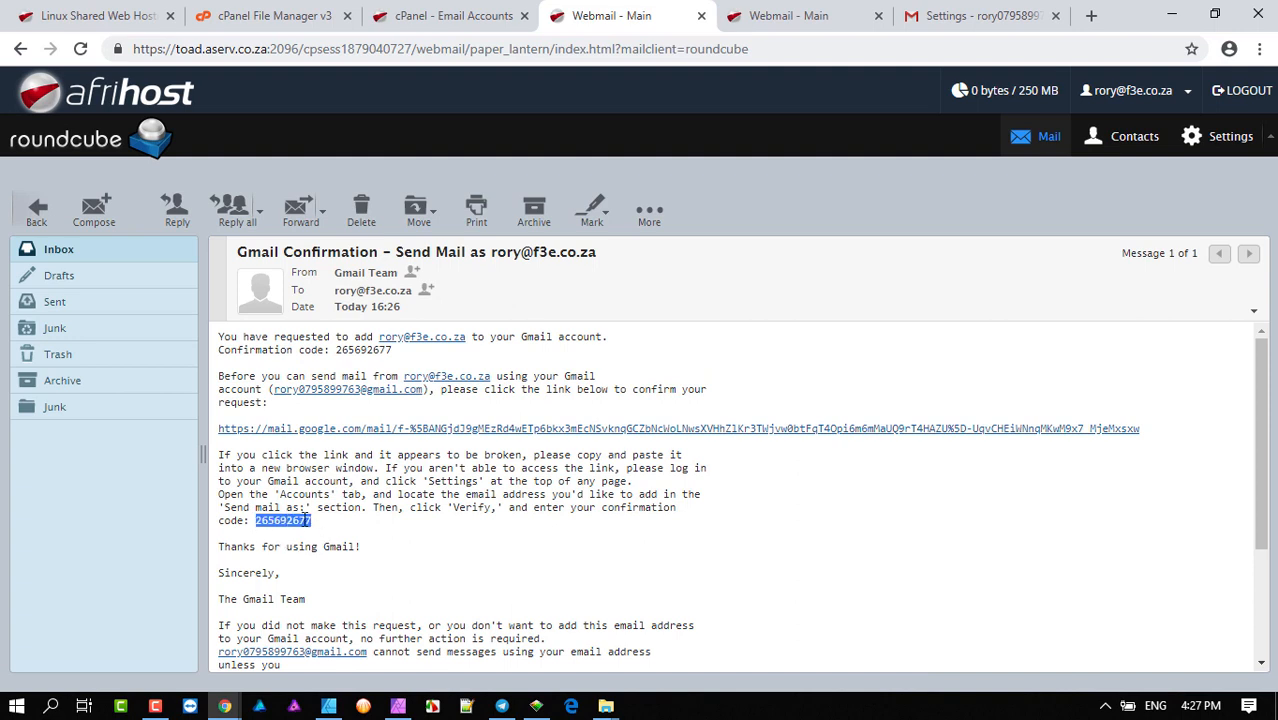
{"action": "right_click", "coordinate": [303, 514]}
{"action": "left_click", "coordinate": [335, 532]}
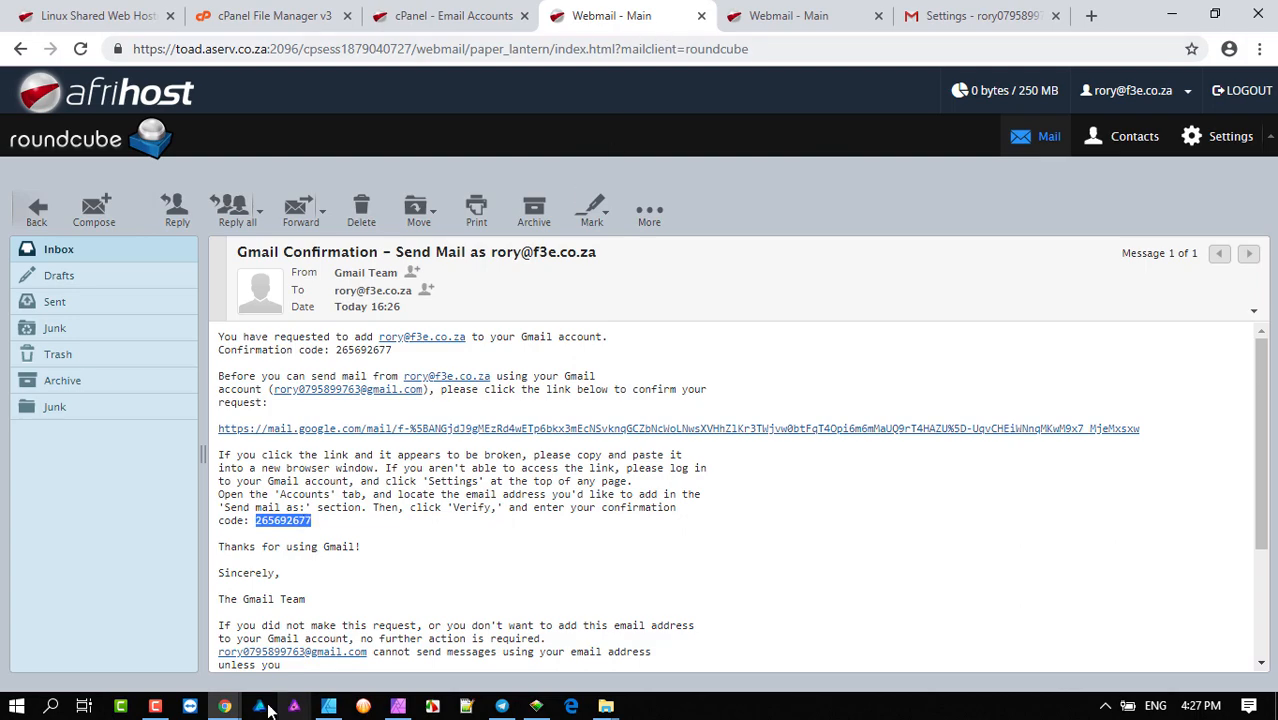
{"action": "mouse_move", "coordinate": [228, 708]}
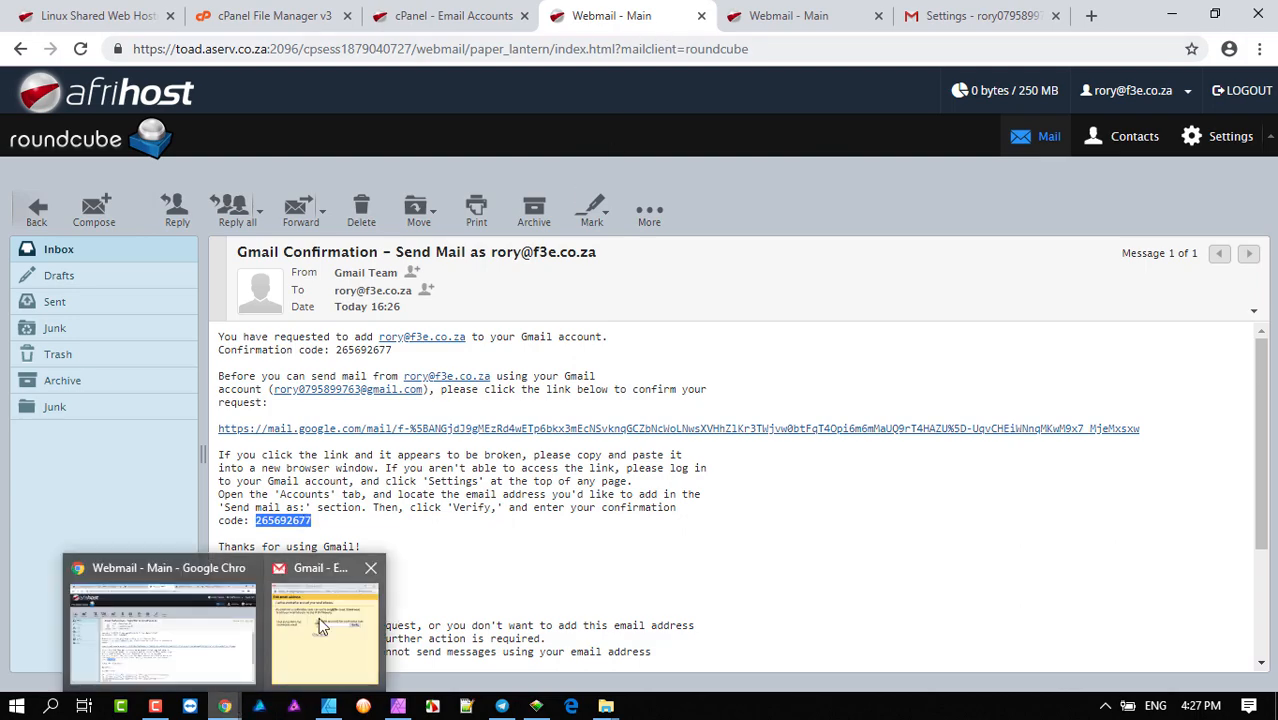
{"action": "mouse_move", "coordinate": [319, 617]}
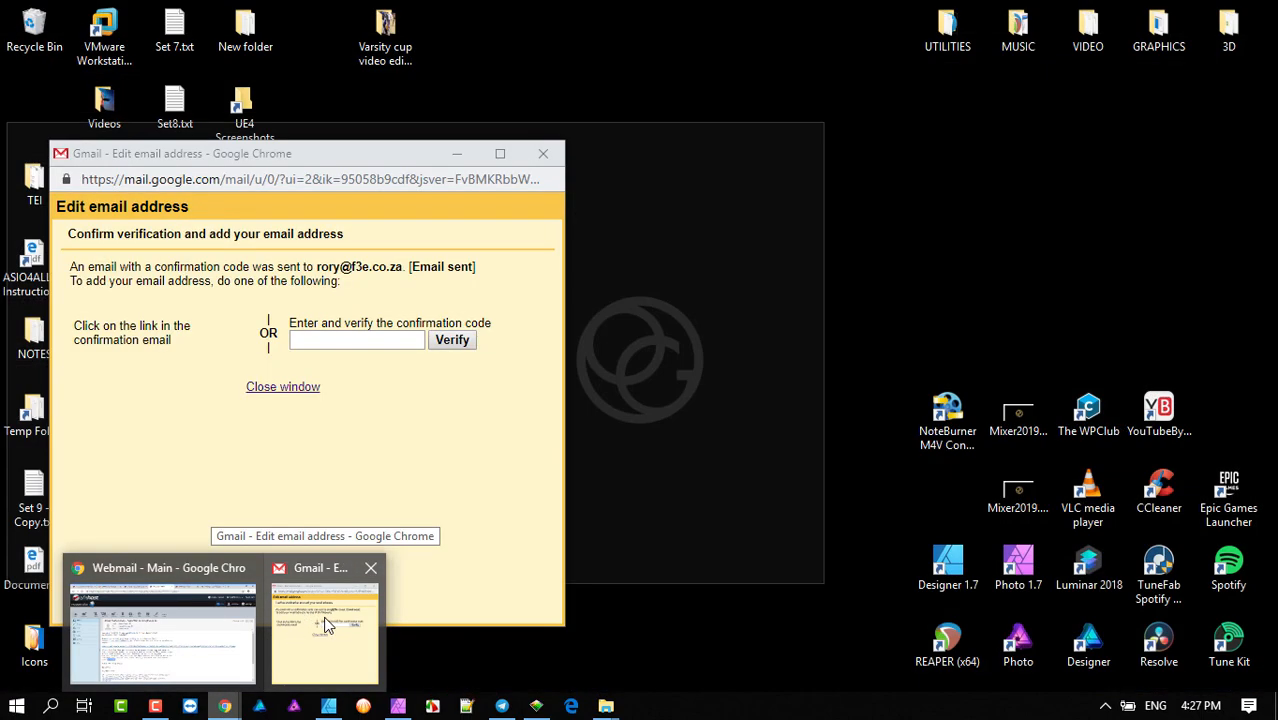
- Paste and submit the confirmation code in Gmail's verification popup, then go to Accounts and Import settings
{"action": "left_click", "coordinate": [325, 618]}
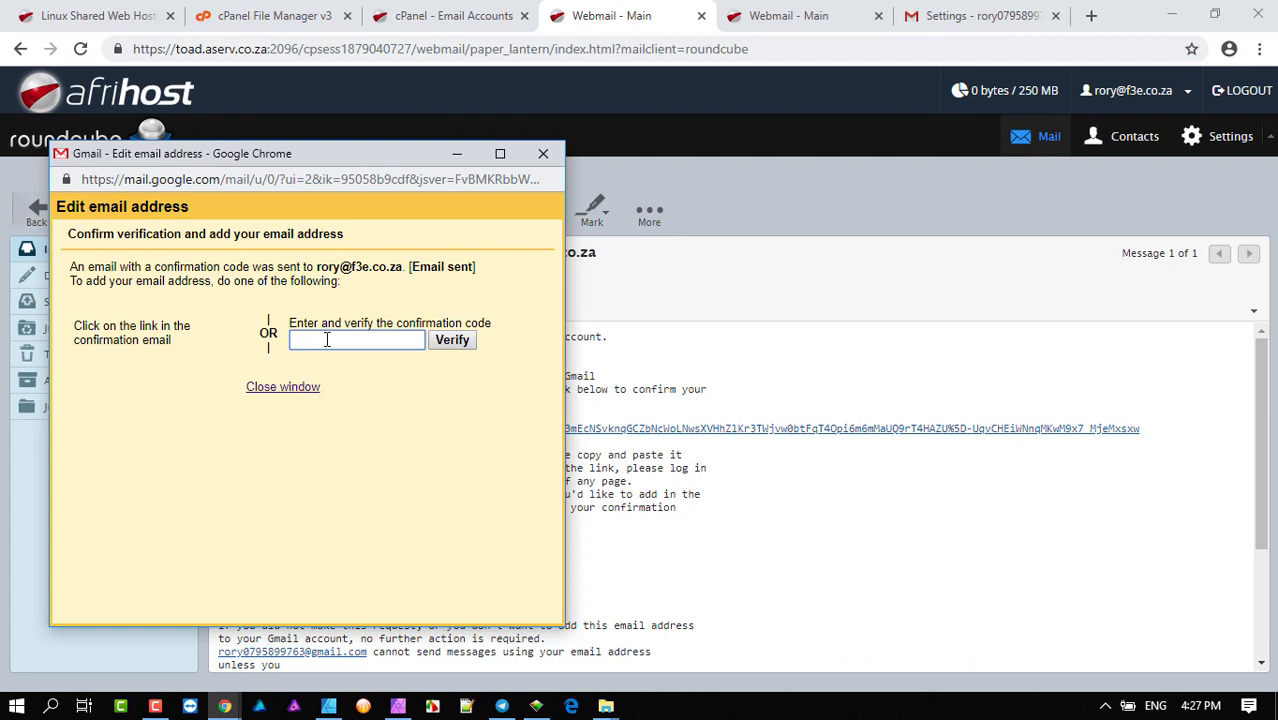
{"action": "right_click", "coordinate": [326, 340]}
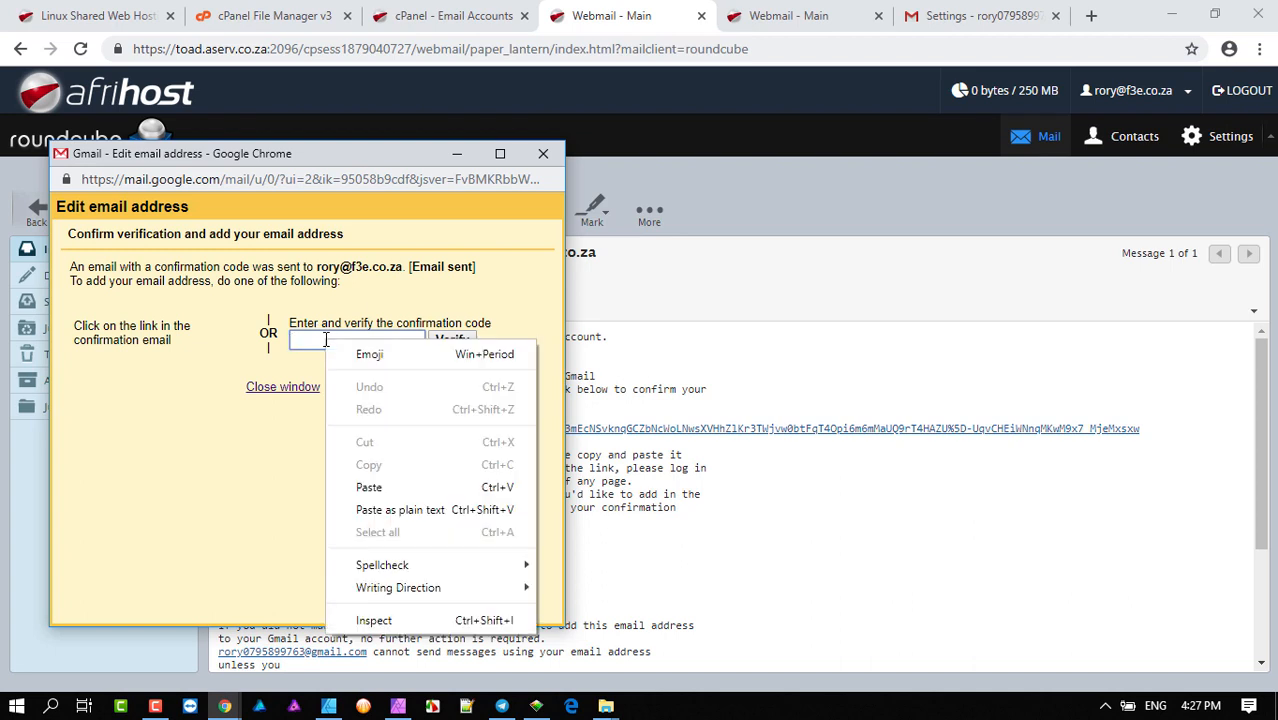
{"action": "left_click", "coordinate": [369, 491]}
{"action": "left_click", "coordinate": [452, 340]}
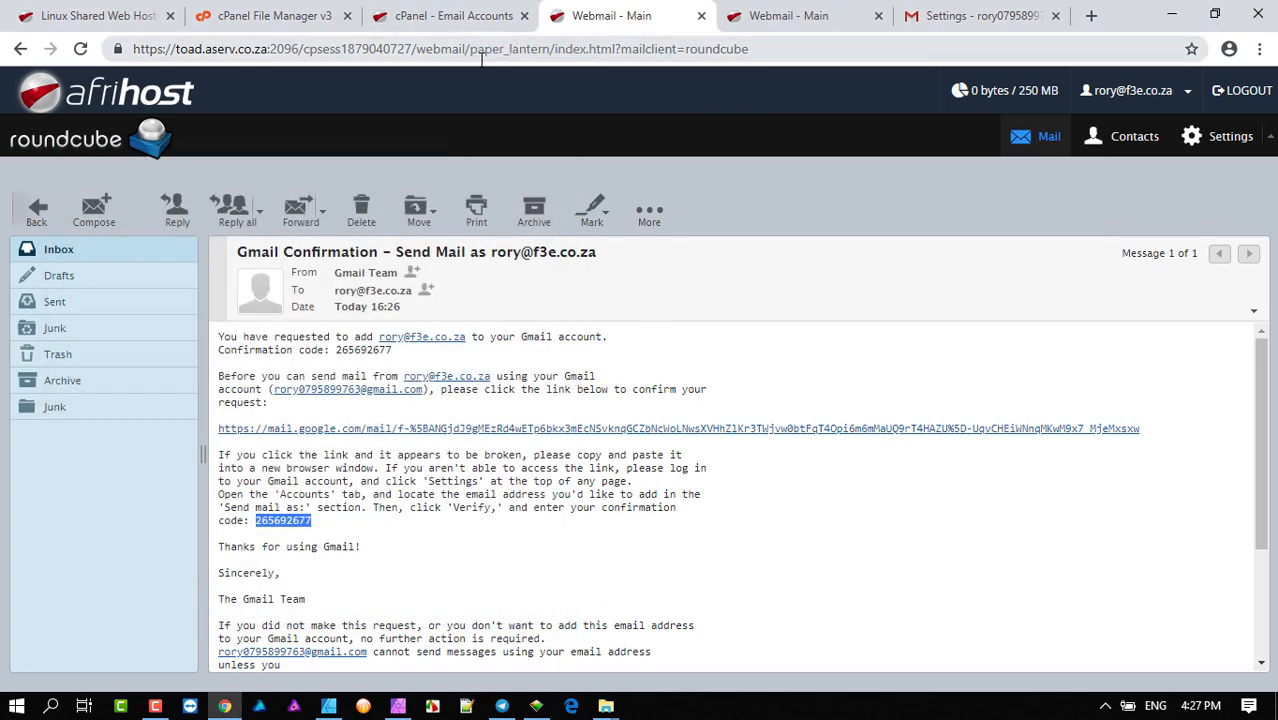
{"action": "left_click", "coordinate": [950, 14]}
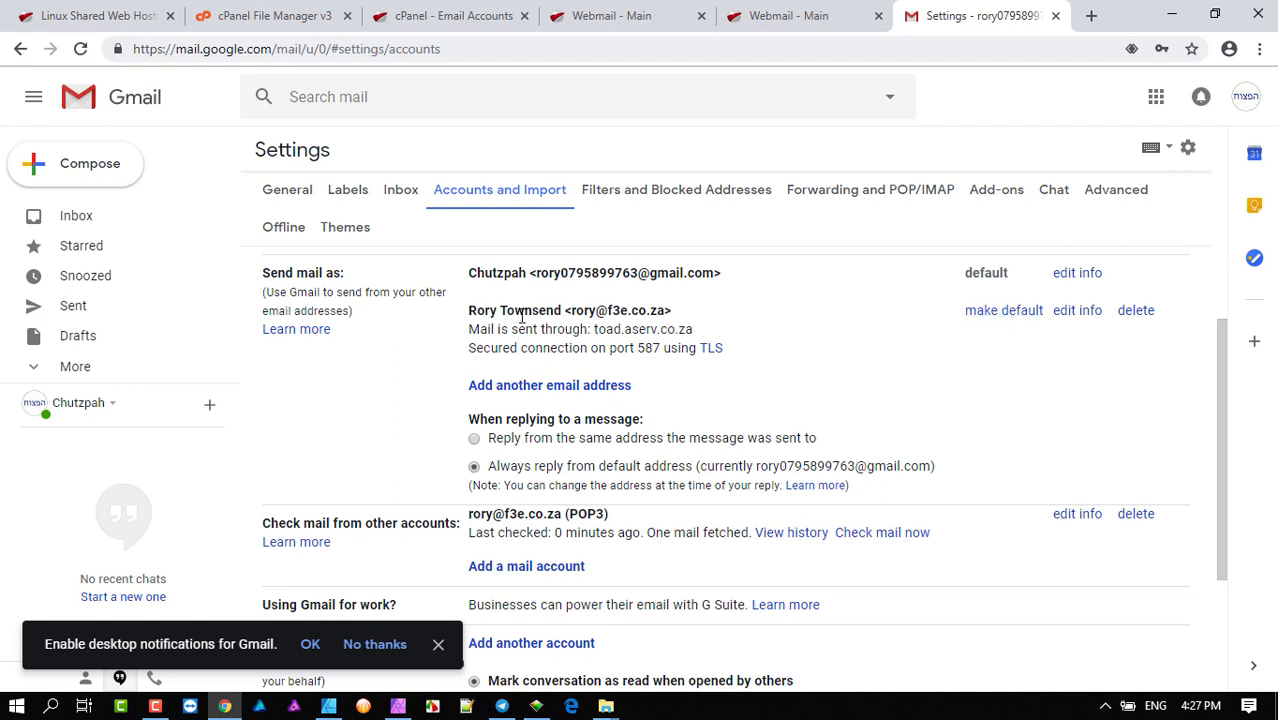
- Make the f3e.co.za address the default in Send mail as, then highlight its sender entry
{"action": "left_click", "coordinate": [1000, 312]}
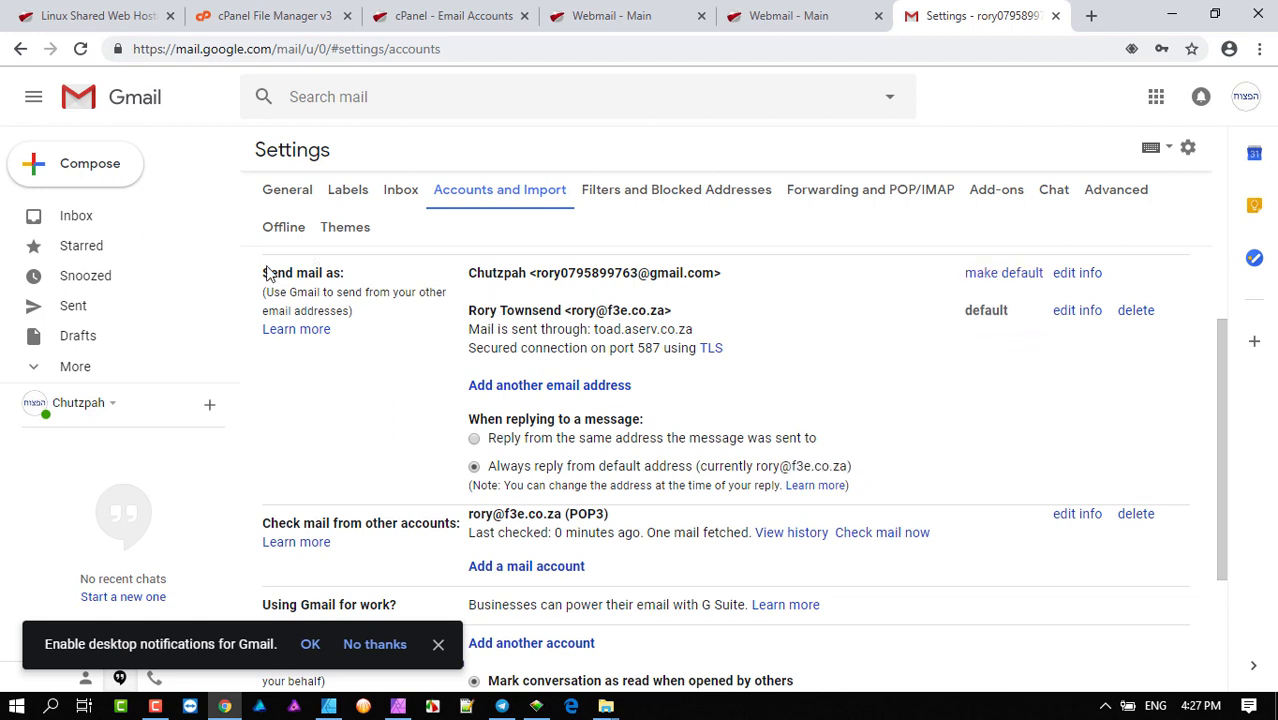
{"action": "scroll", "coordinate": [640, 334], "scroll_direction": "down", "scroll_amount": 2}
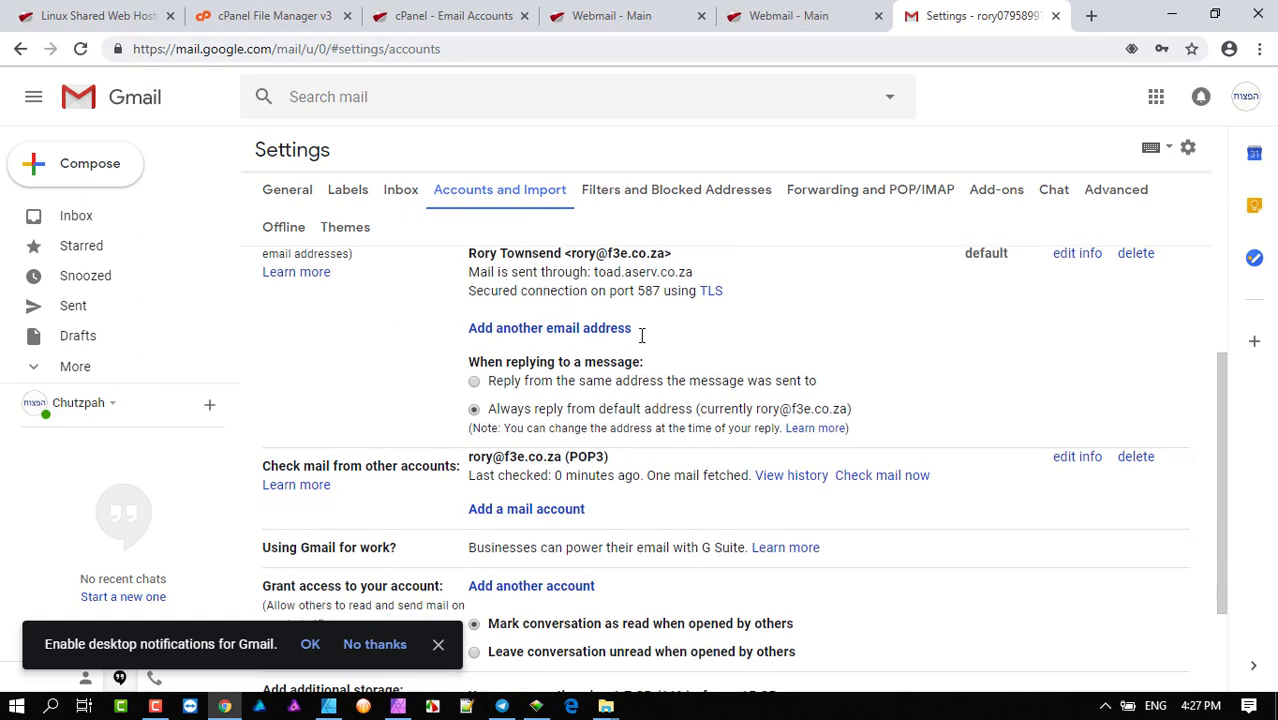
{"action": "scroll", "coordinate": [645, 340], "scroll_direction": "up", "scroll_amount": 2}
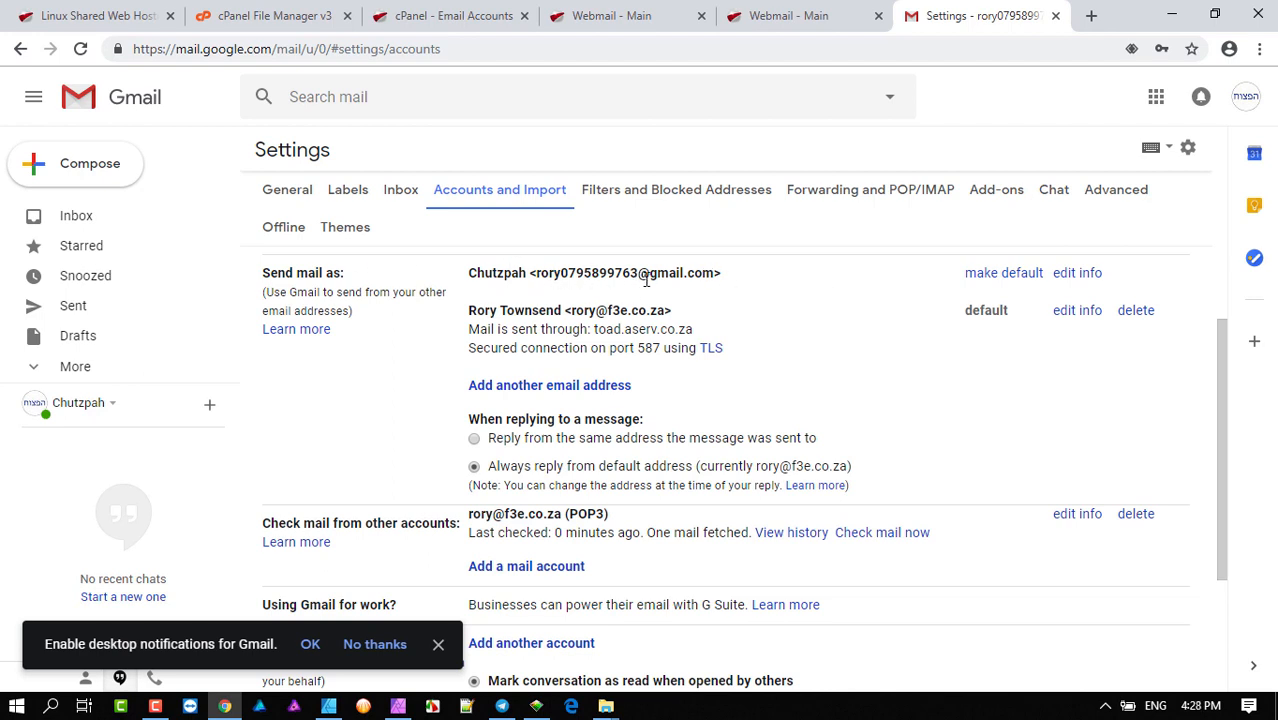
{"action": "left_click_drag", "start_coordinate": [686, 318], "coordinate": [477, 310]}
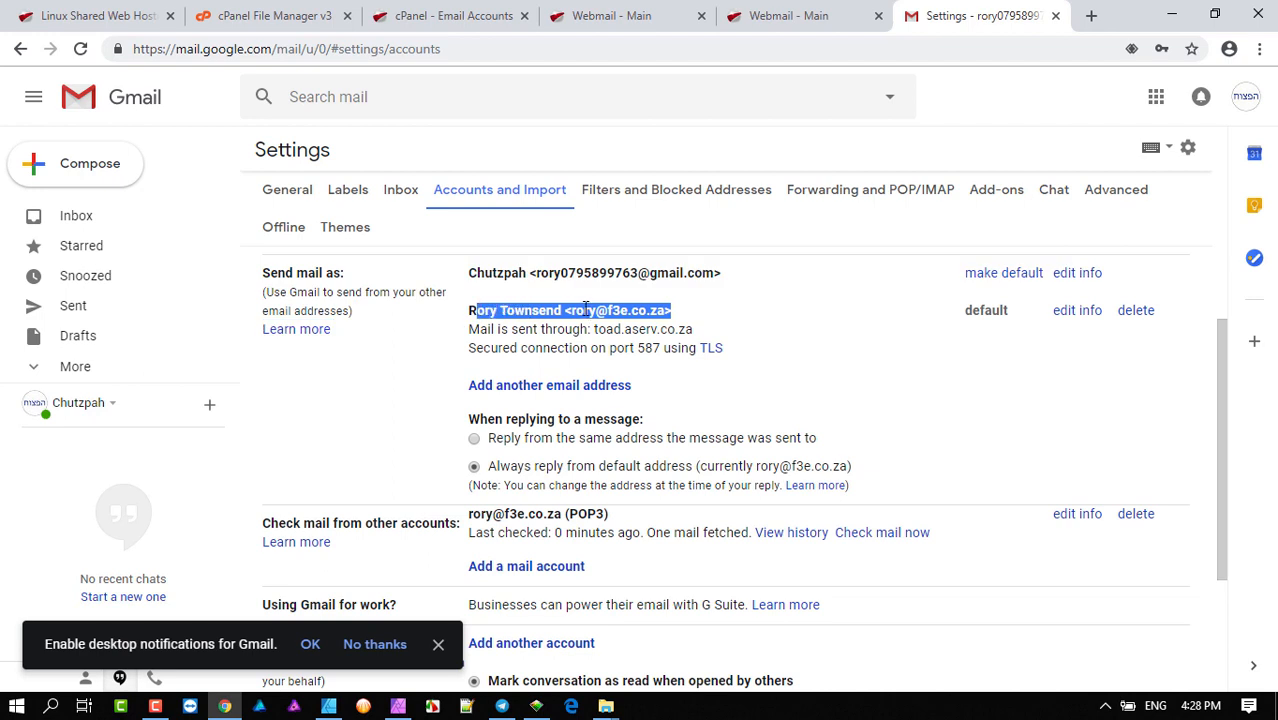
{"action": "left_click_drag", "start_coordinate": [679, 313], "coordinate": [566, 313]}
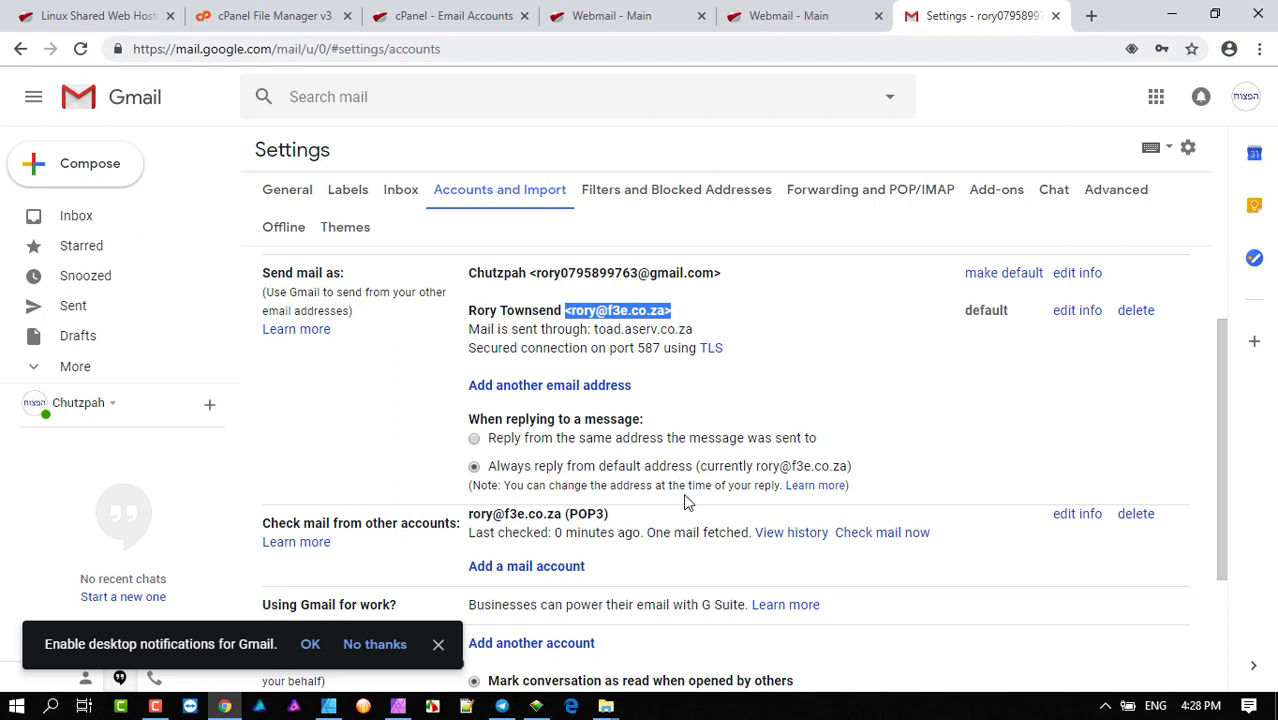
{"action": "scroll", "coordinate": [685, 502], "scroll_direction": "down", "scroll_amount": 3}
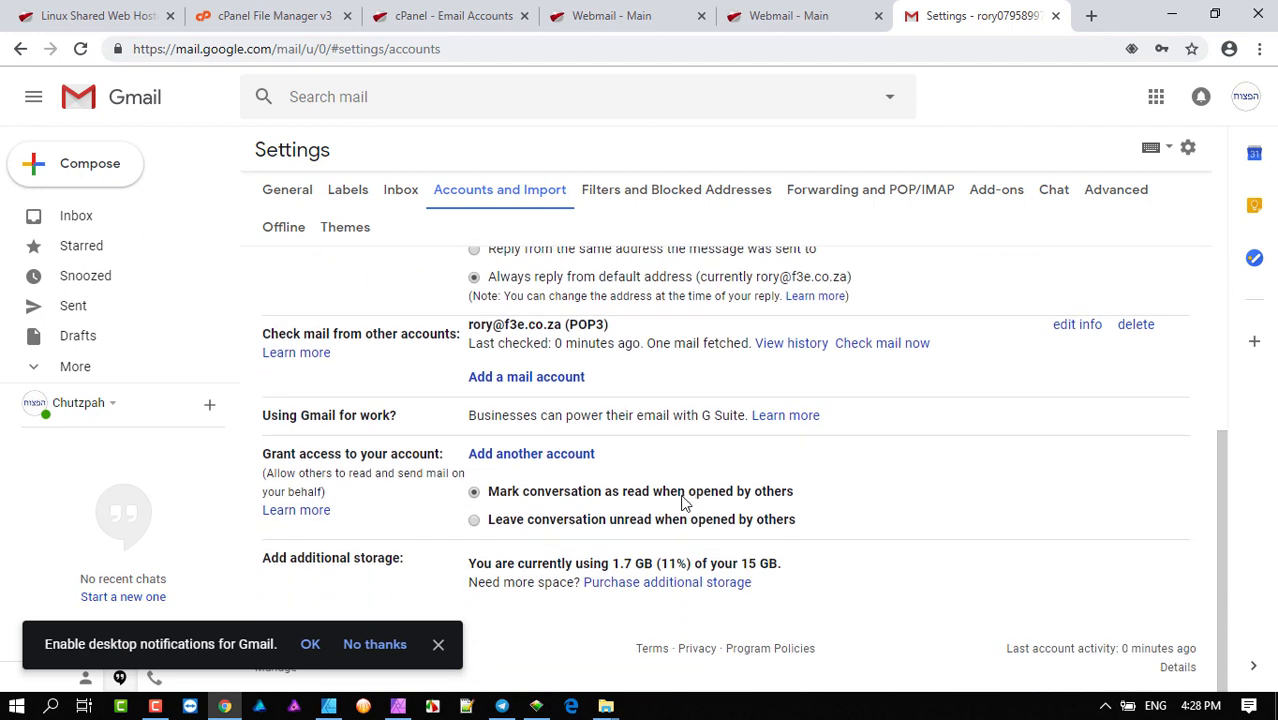
- Open the Gmail Confirmation message in the Gmail inbox, then return to the Roundcube webmail
{"action": "left_click", "coordinate": [82, 222]}
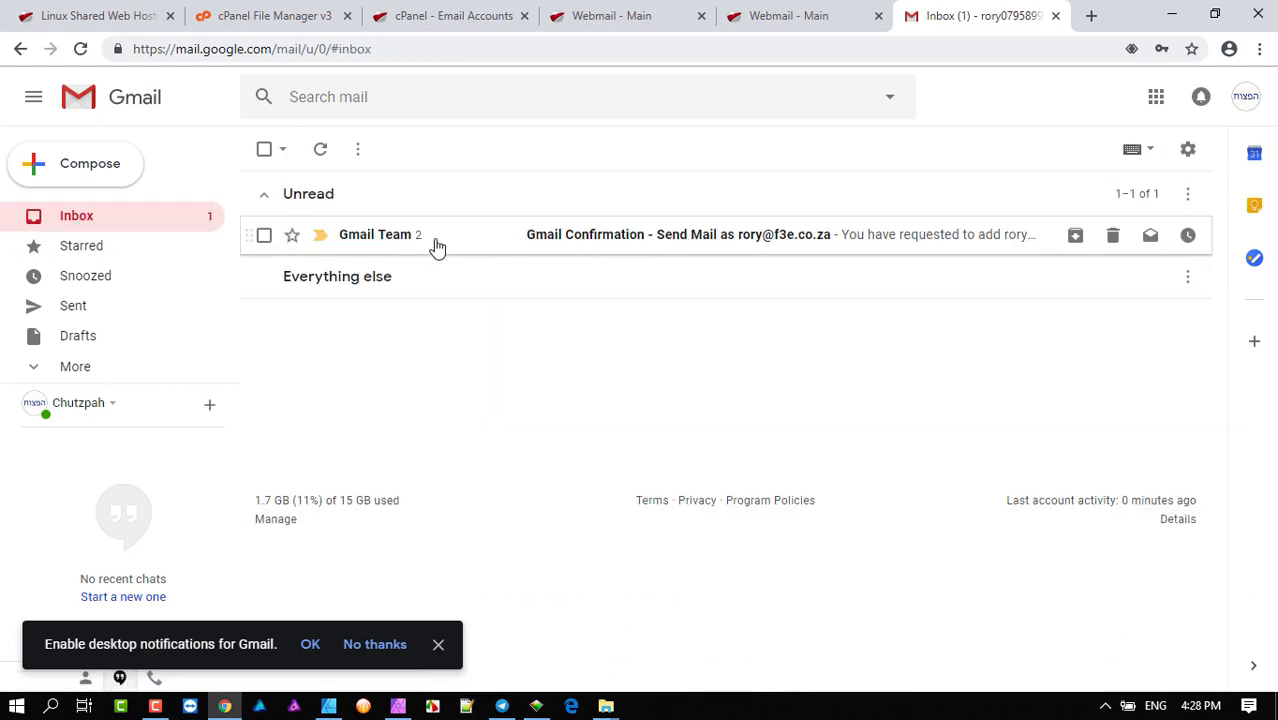
{"action": "left_click", "coordinate": [483, 241]}
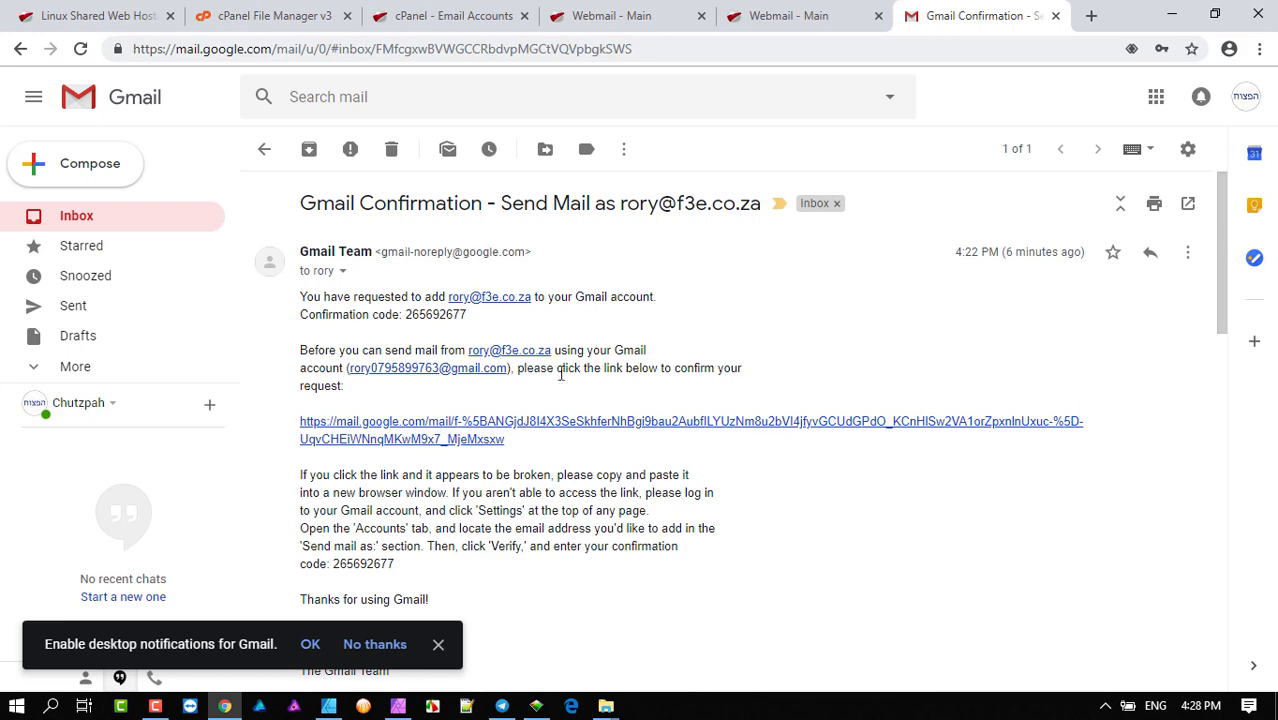
{"action": "left_click", "coordinate": [650, 15]}
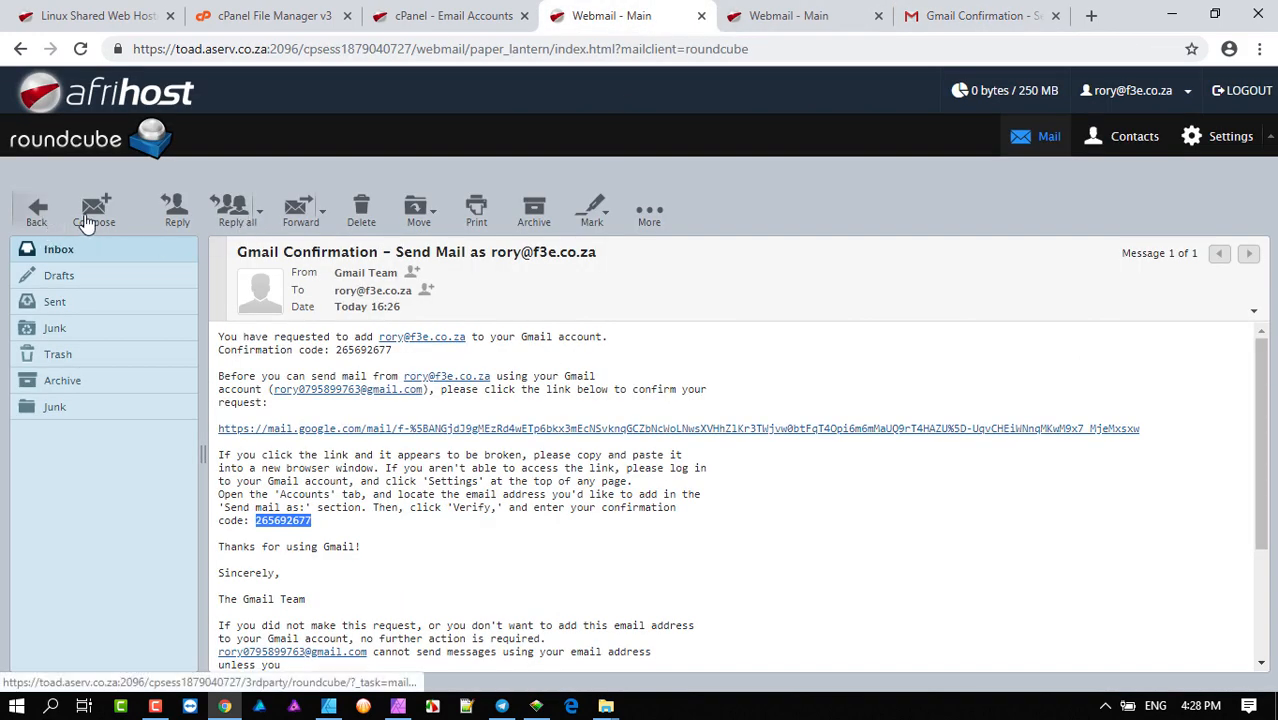
- Refresh the Roundcube f3e inbox, finding it empty, then switch back to Gmail's confirmation message
{"action": "left_click", "coordinate": [38, 220]}
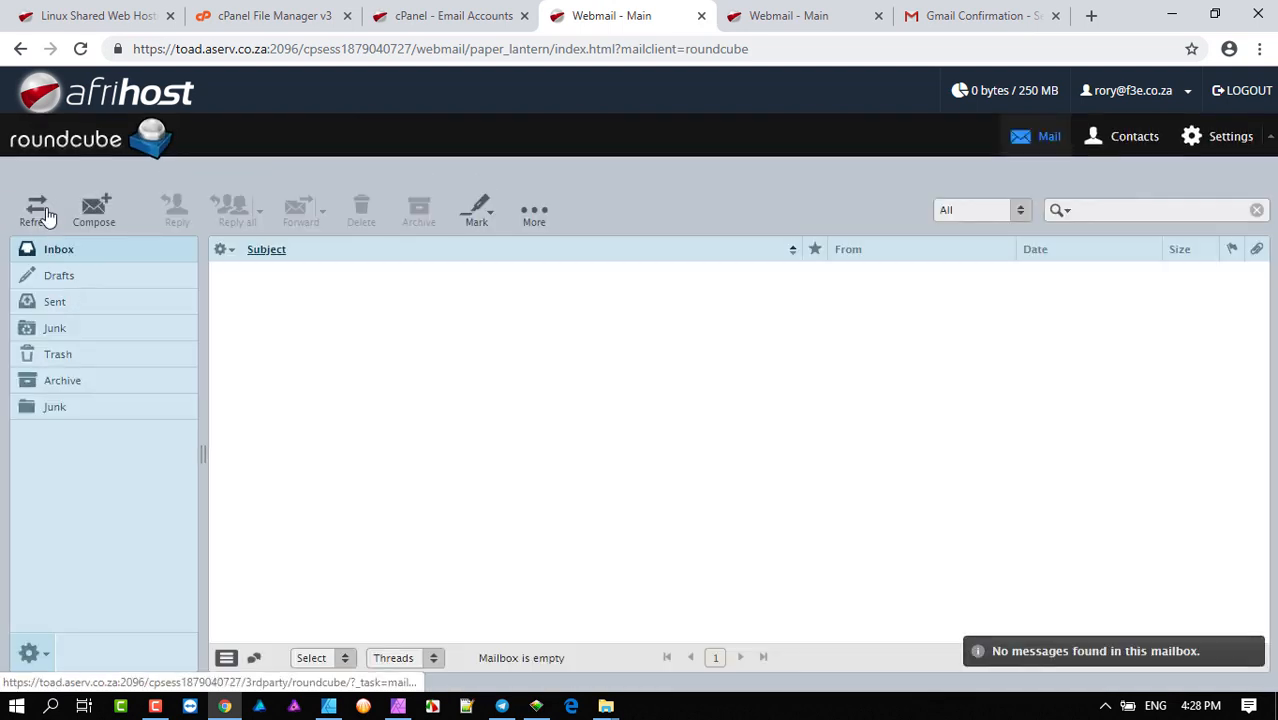
{"action": "left_click", "coordinate": [40, 215]}
{"action": "left_click", "coordinate": [73, 248]}
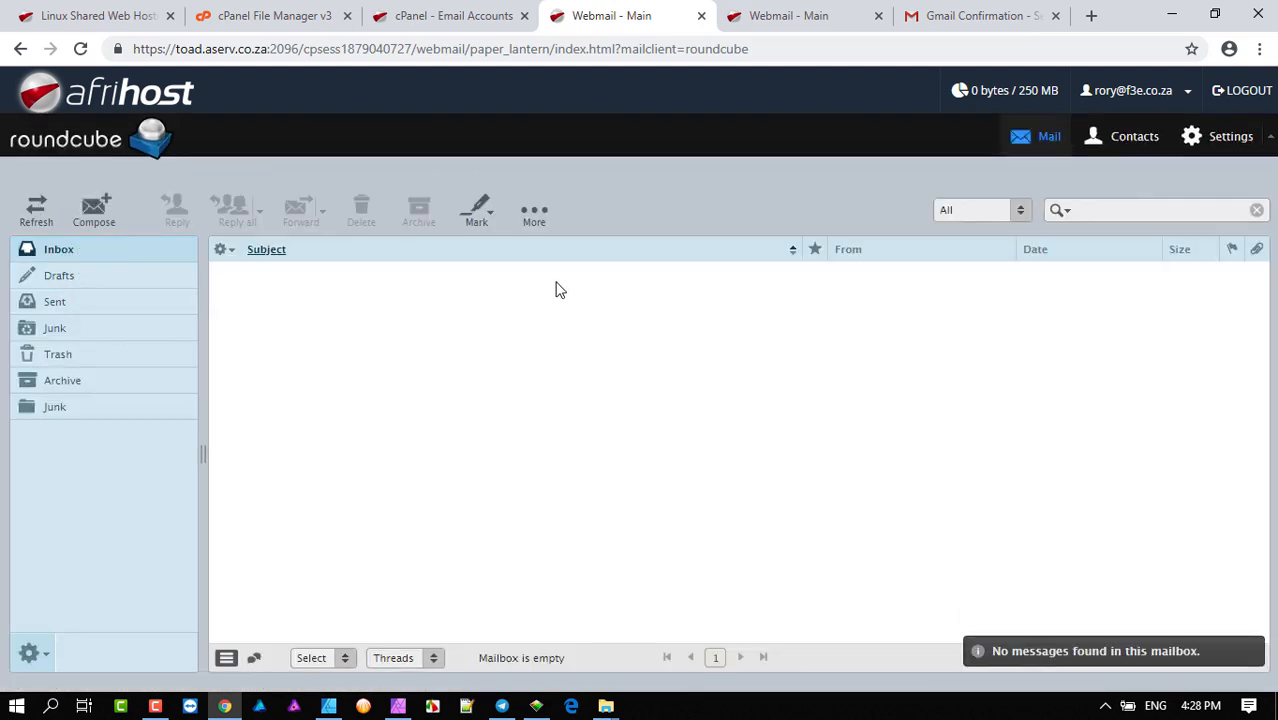
{"action": "left_click", "coordinate": [811, 24]}
{"action": "left_click", "coordinate": [935, 14]}
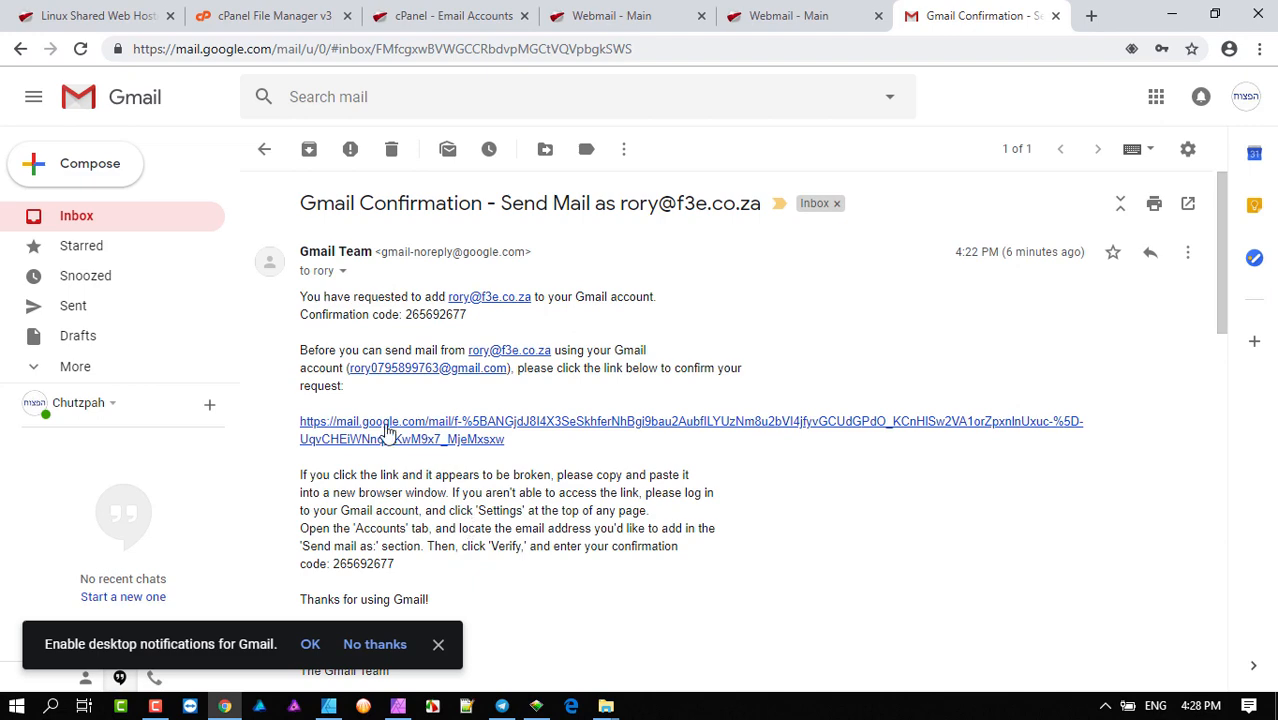
- Return to the Gmail inbox and leave both the Unread and Everything else sections collapsed
{"action": "scroll", "coordinate": [577, 438], "scroll_direction": "down", "scroll_amount": 1}
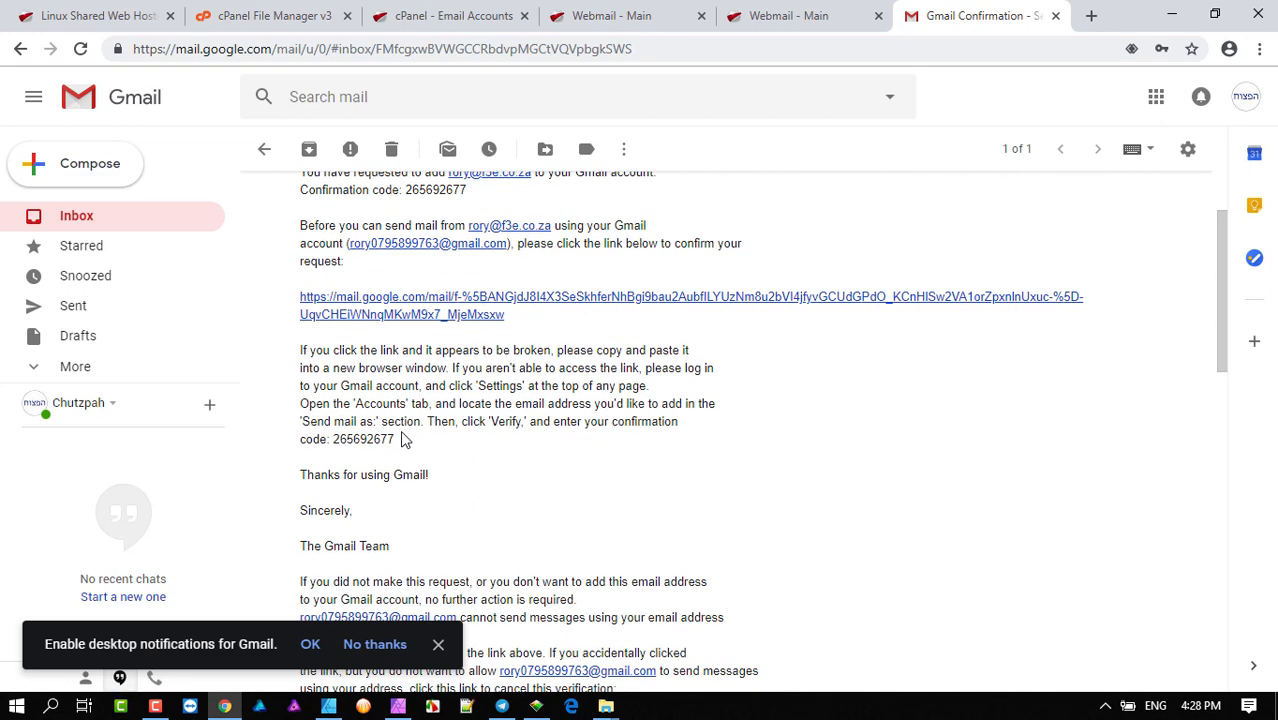
{"action": "scroll", "coordinate": [547, 427], "scroll_direction": "up", "scroll_amount": 1}
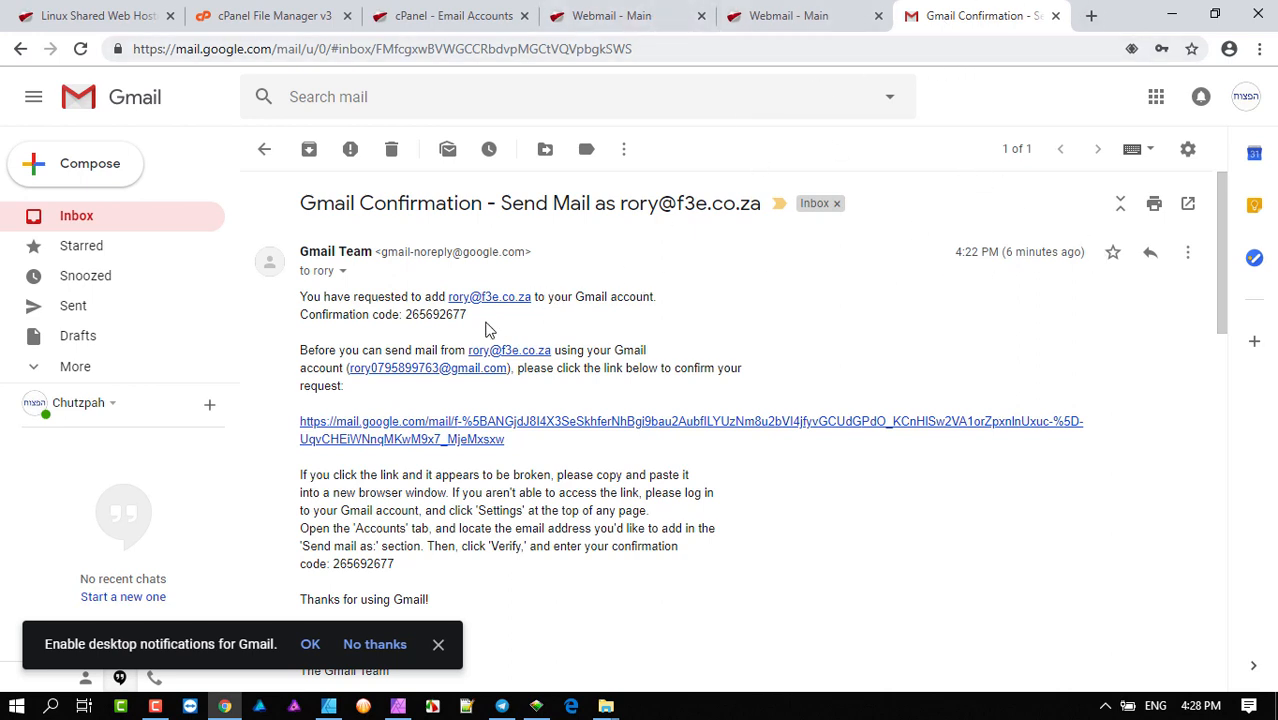
{"action": "left_click", "coordinate": [120, 222]}
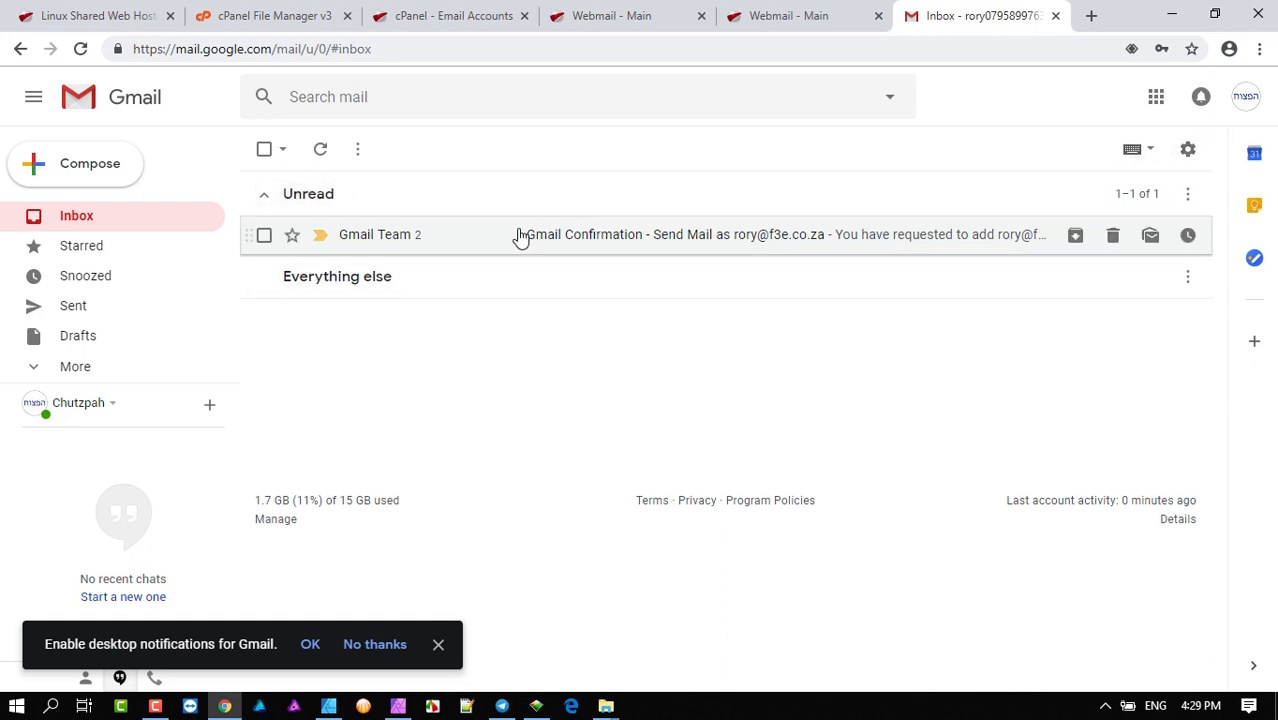
{"action": "left_click", "coordinate": [264, 197]}
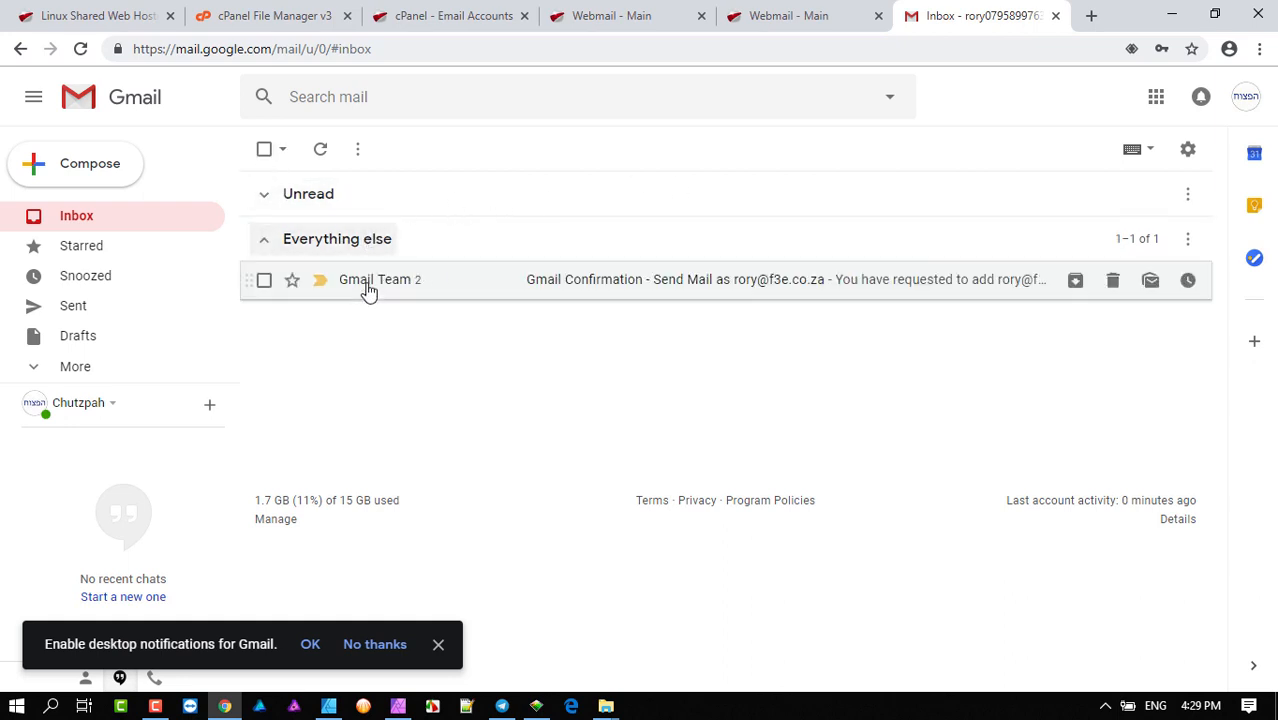
{"action": "left_click", "coordinate": [265, 246]}
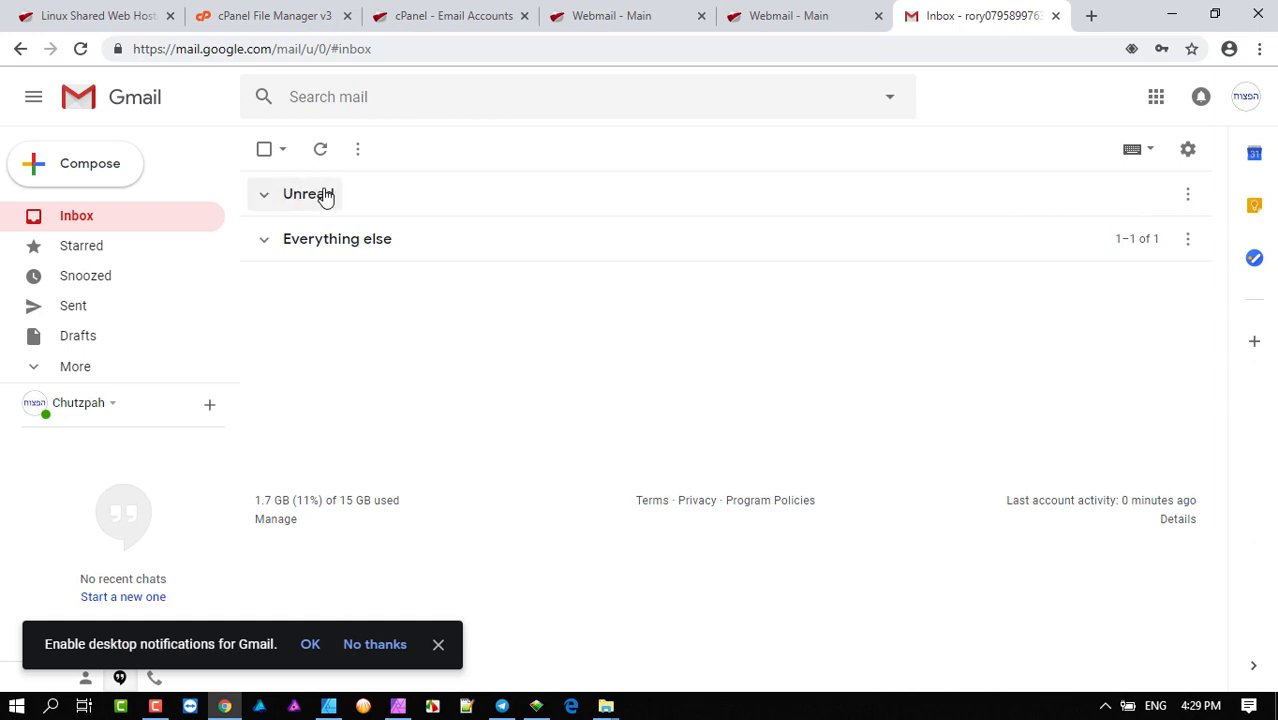
{"action": "left_click", "coordinate": [264, 196]}
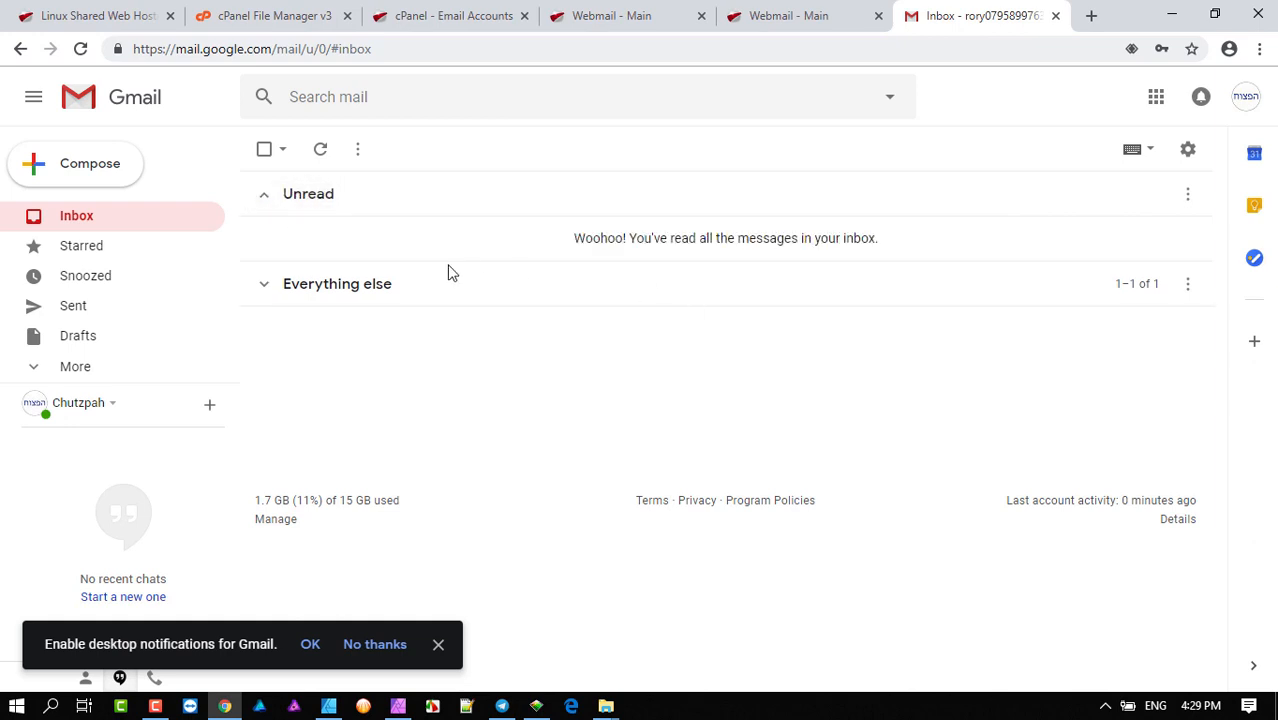
{"action": "left_click", "coordinate": [263, 197]}
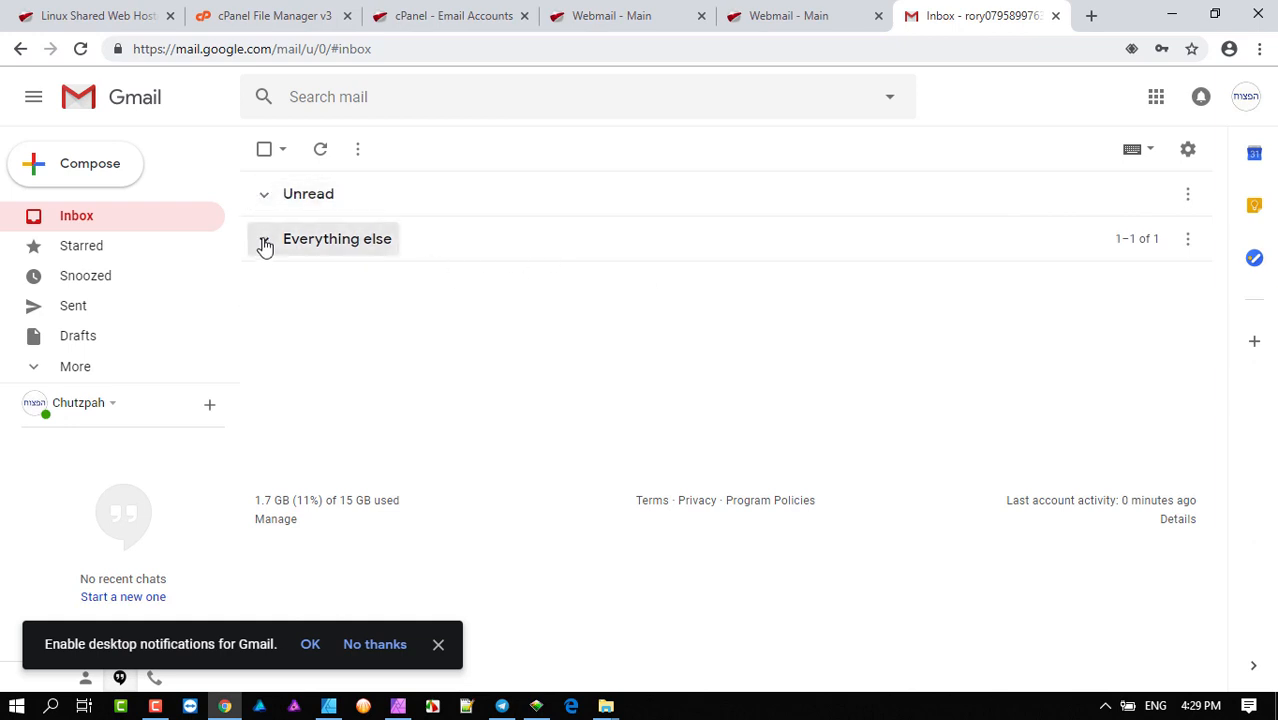
{"action": "left_click", "coordinate": [265, 242]}
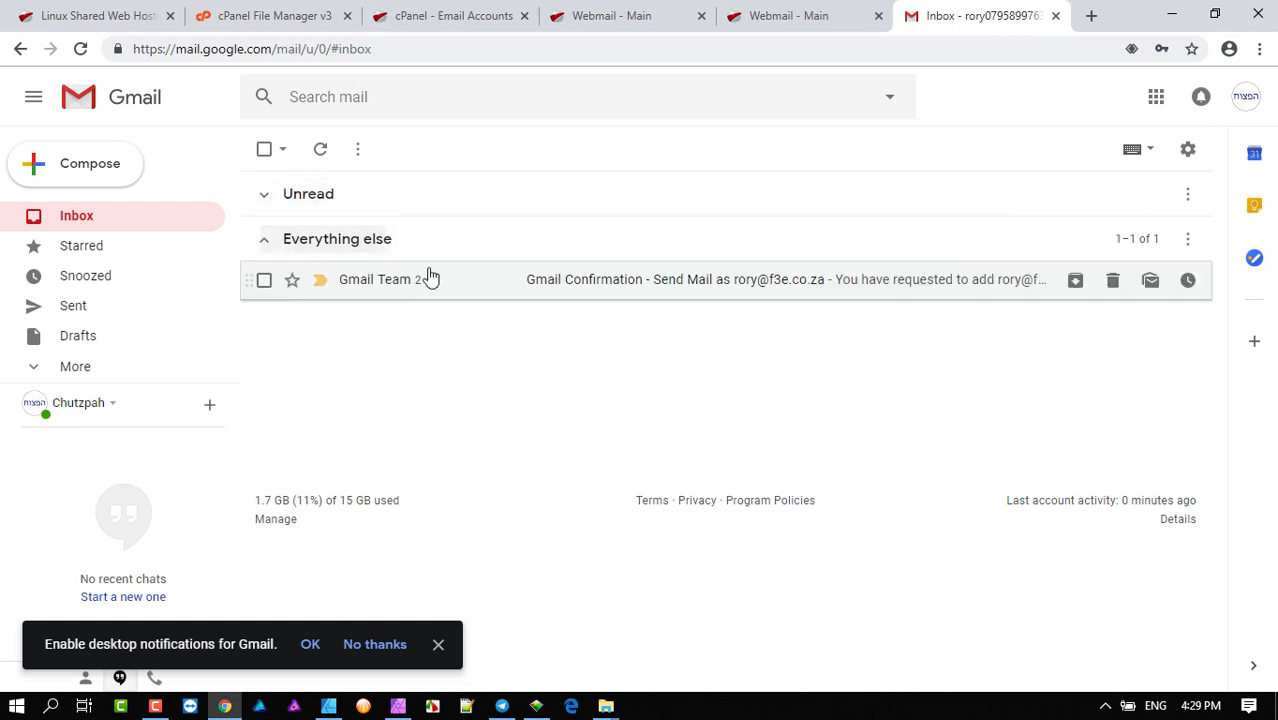
{"action": "left_click", "coordinate": [268, 244]}
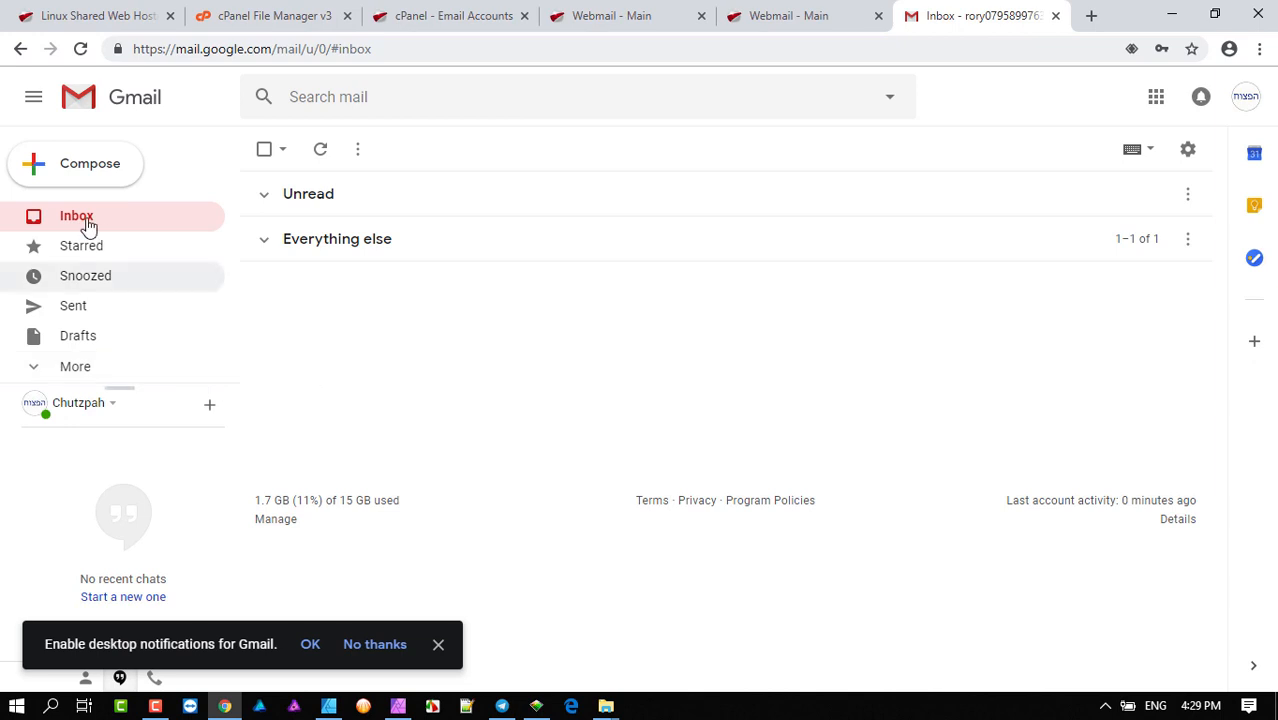
- Send the f3e marketing contact an email titled 'Hello Welcome' reading 'Testing the Gmail Account'
{"action": "left_click", "coordinate": [88, 175]}
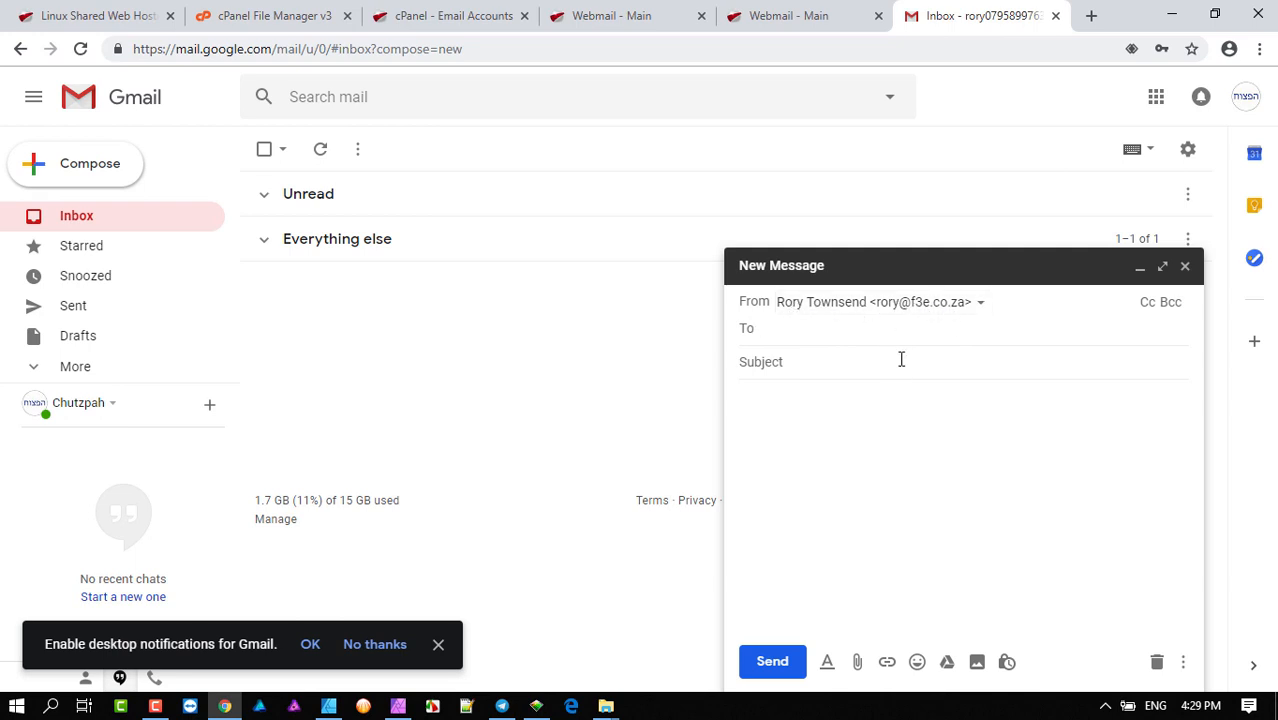
{"action": "type", "text": "f3e"}
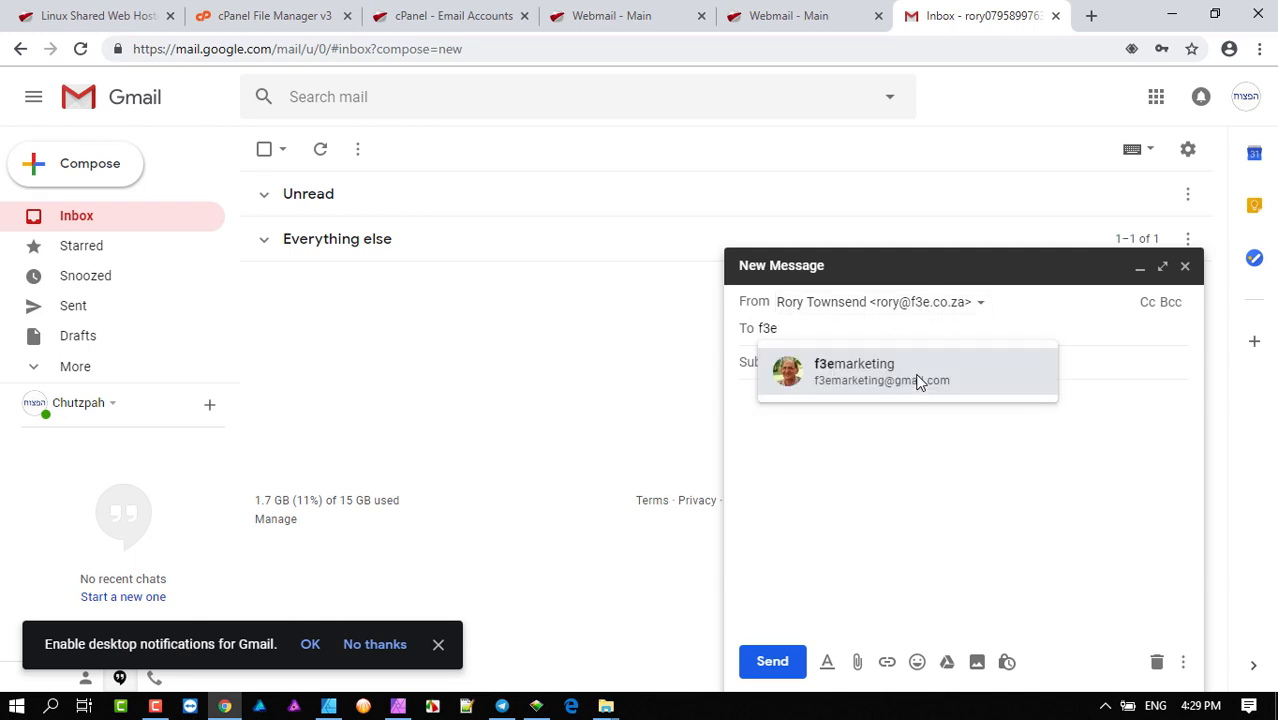
{"action": "left_click", "coordinate": [918, 372]}
{"action": "left_click", "coordinate": [819, 362]}
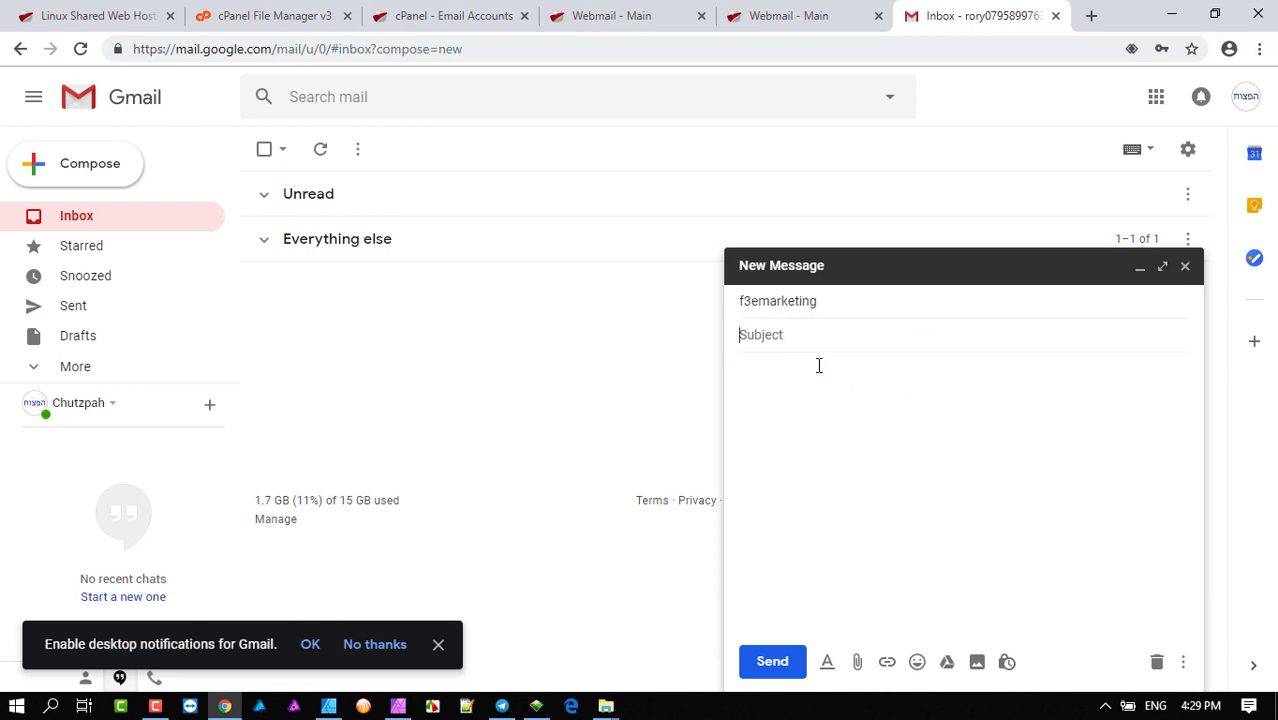
{"action": "type", "text": "Hello Welcome"}
{"action": "left_click", "coordinate": [819, 366]}
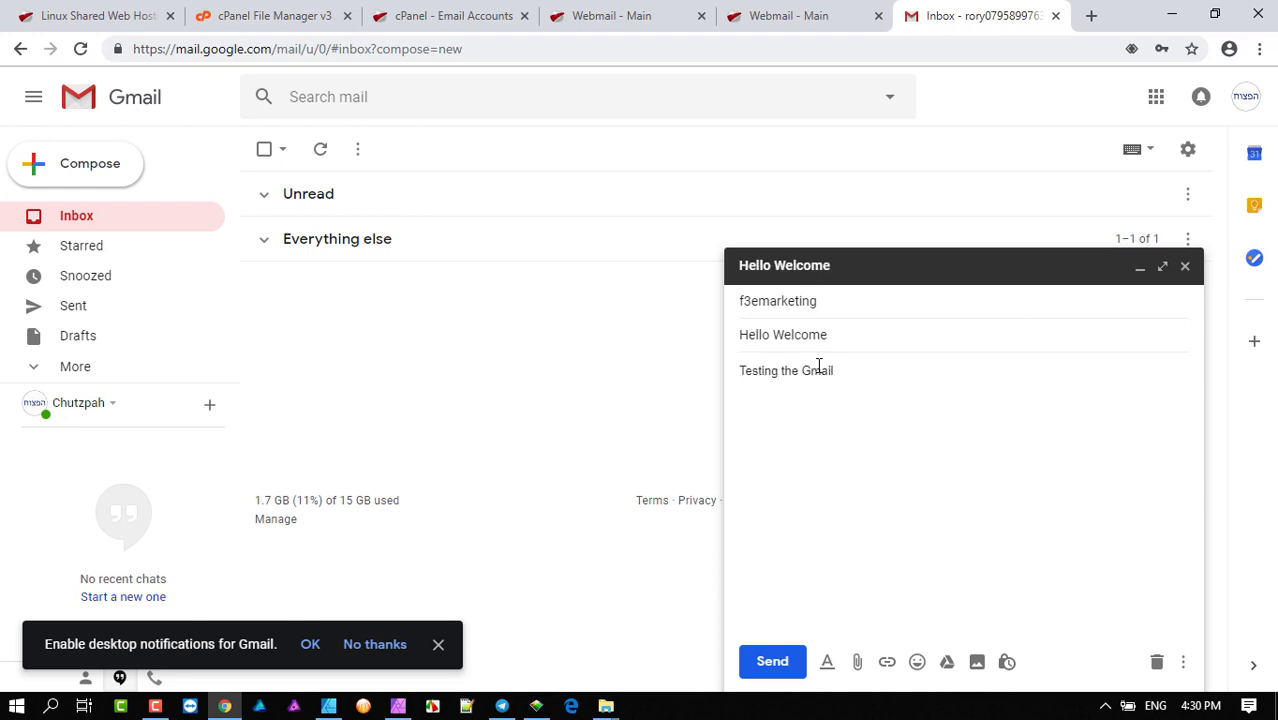
{"action": "type", "text": "Testing the Gmail Account"}
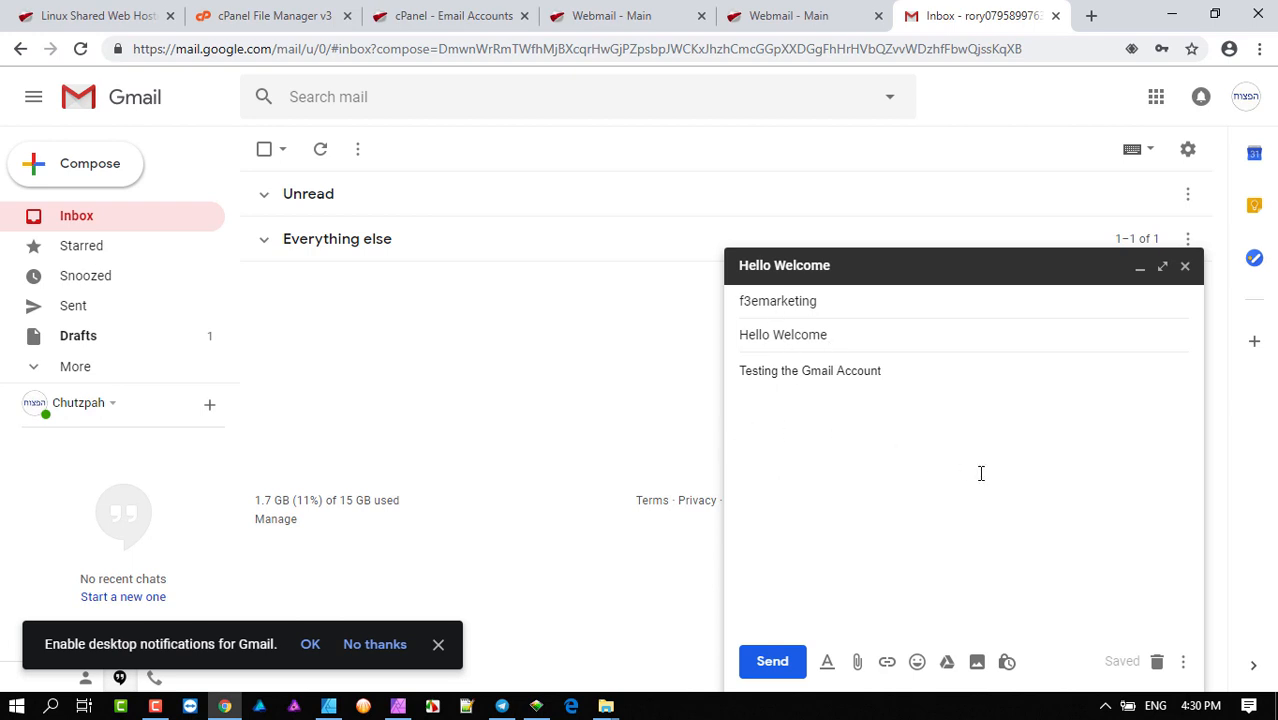
{"action": "left_click", "coordinate": [772, 662]}
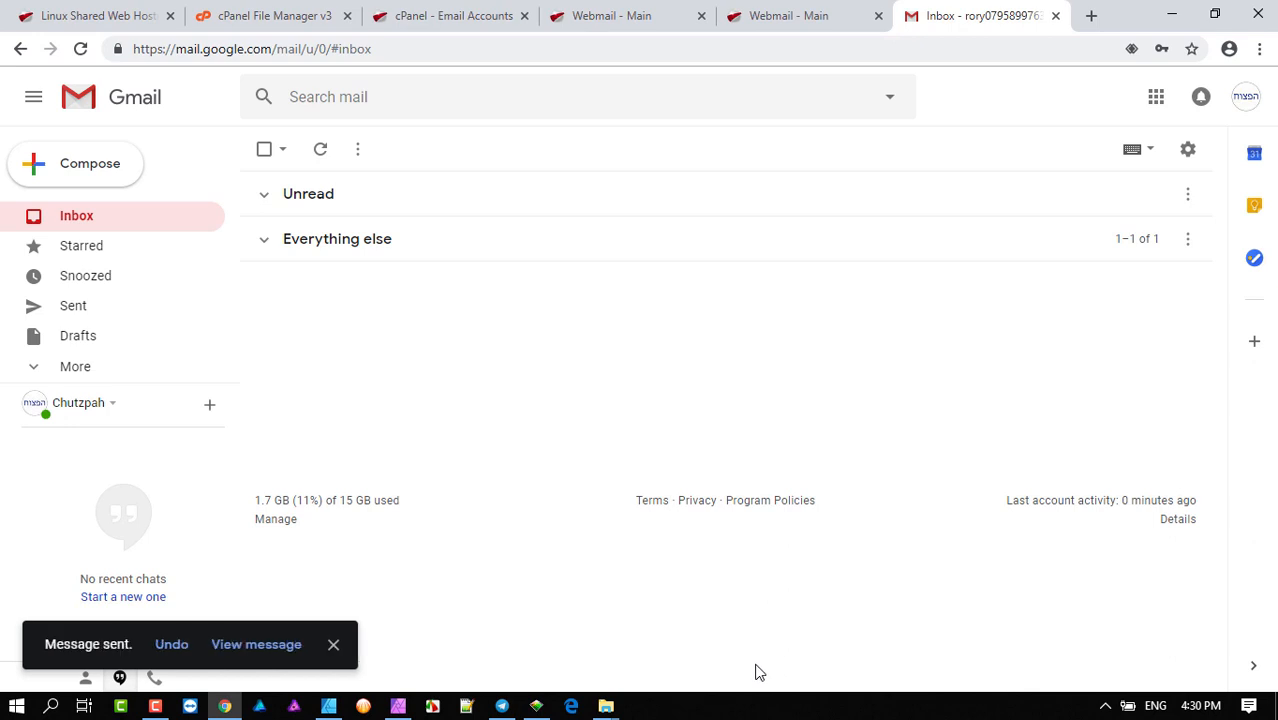
- Open 'Hello Welcome' in Sent to confirm it came from the f3e address, then return to the inbox
{"action": "left_click", "coordinate": [70, 308]}
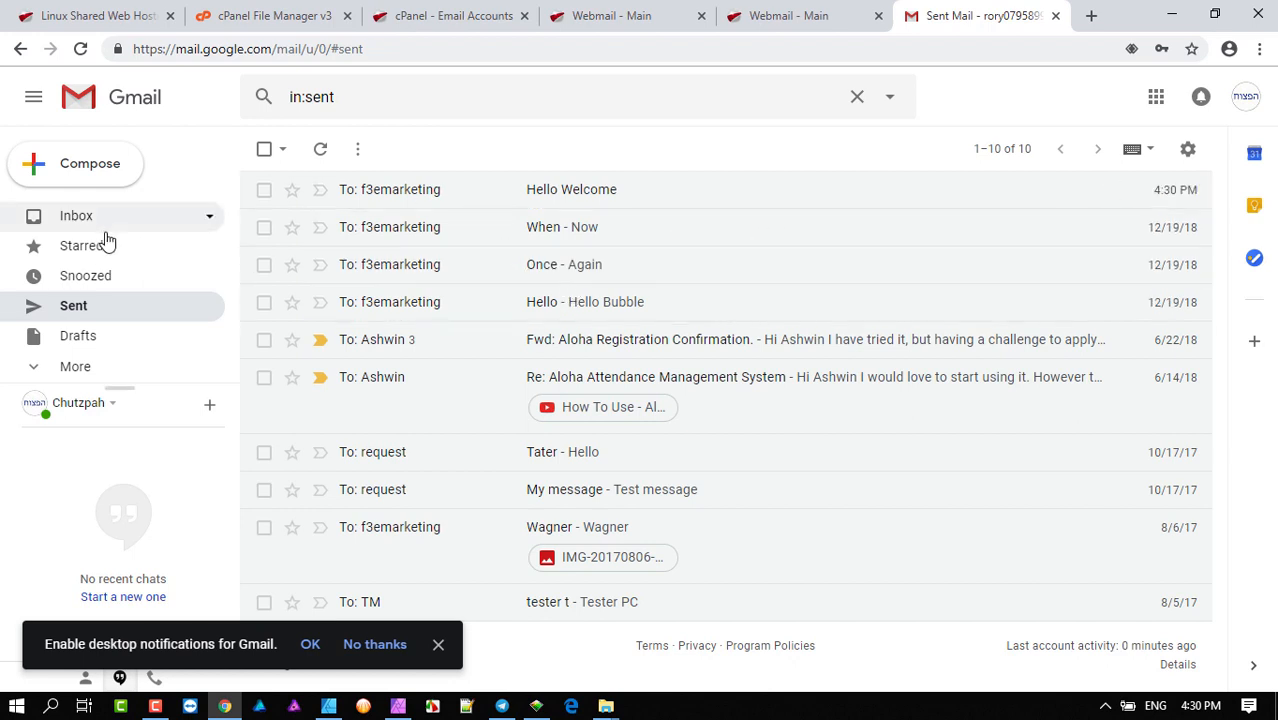
{"action": "left_click", "coordinate": [264, 150]}
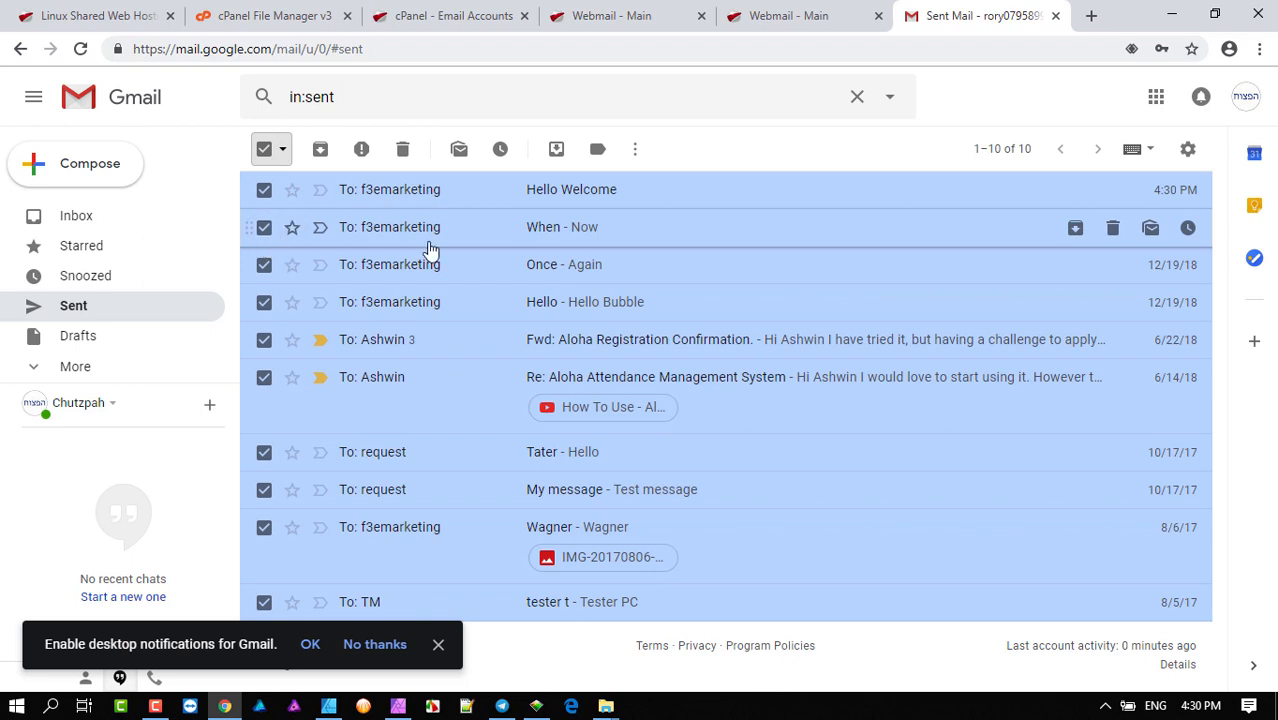
{"action": "left_click", "coordinate": [265, 149]}
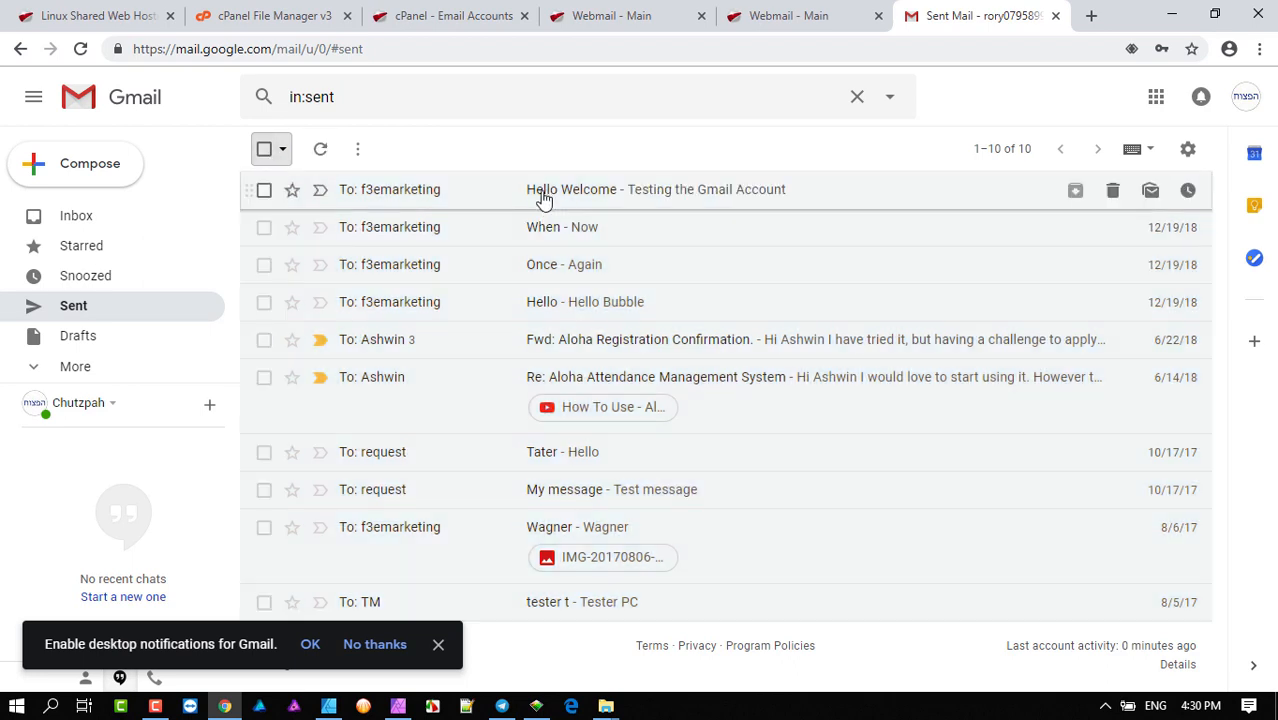
{"action": "left_click", "coordinate": [521, 198]}
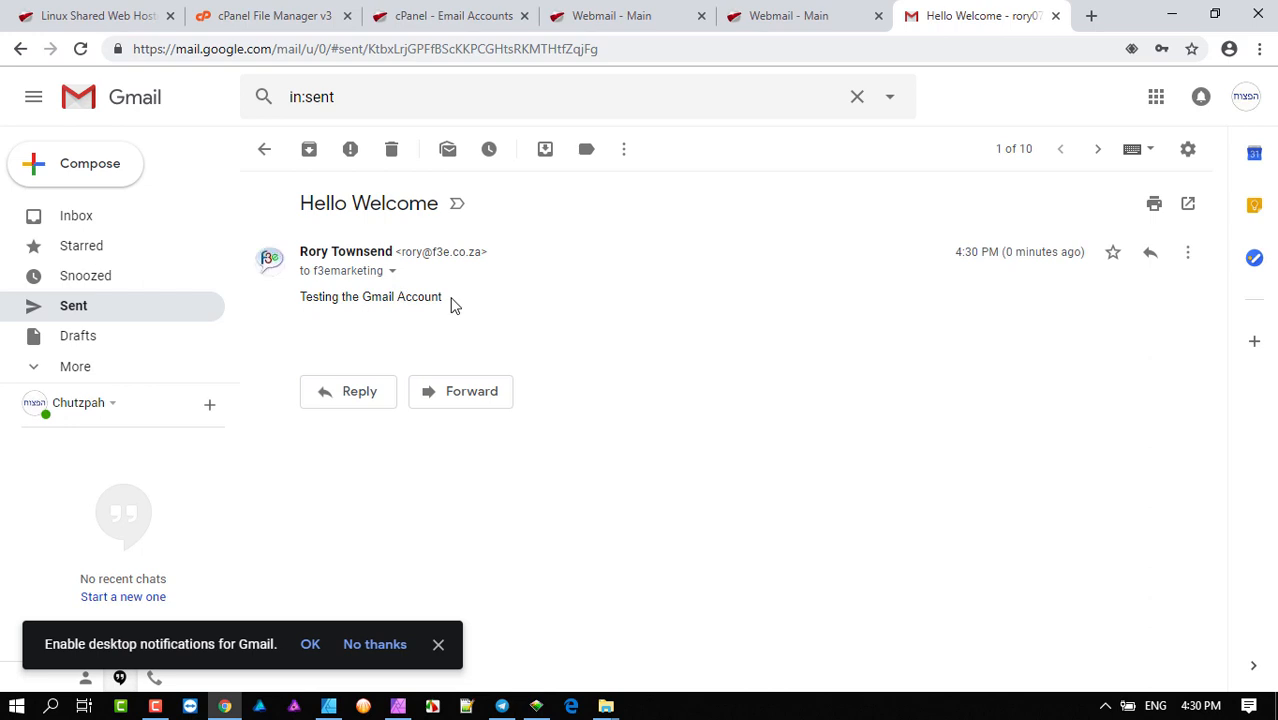
{"action": "left_click", "coordinate": [82, 219]}
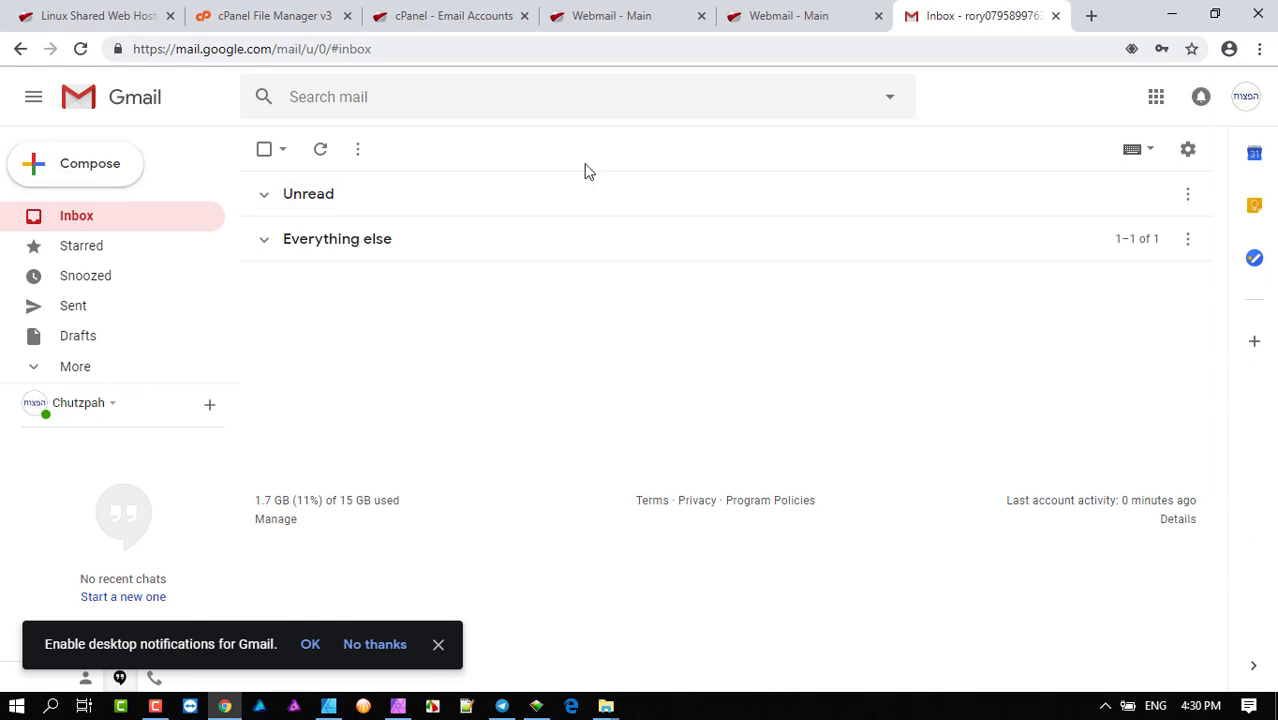
- In General settings, switch the signature from No signature to the f3e sending address
{"action": "left_click", "coordinate": [1188, 155]}
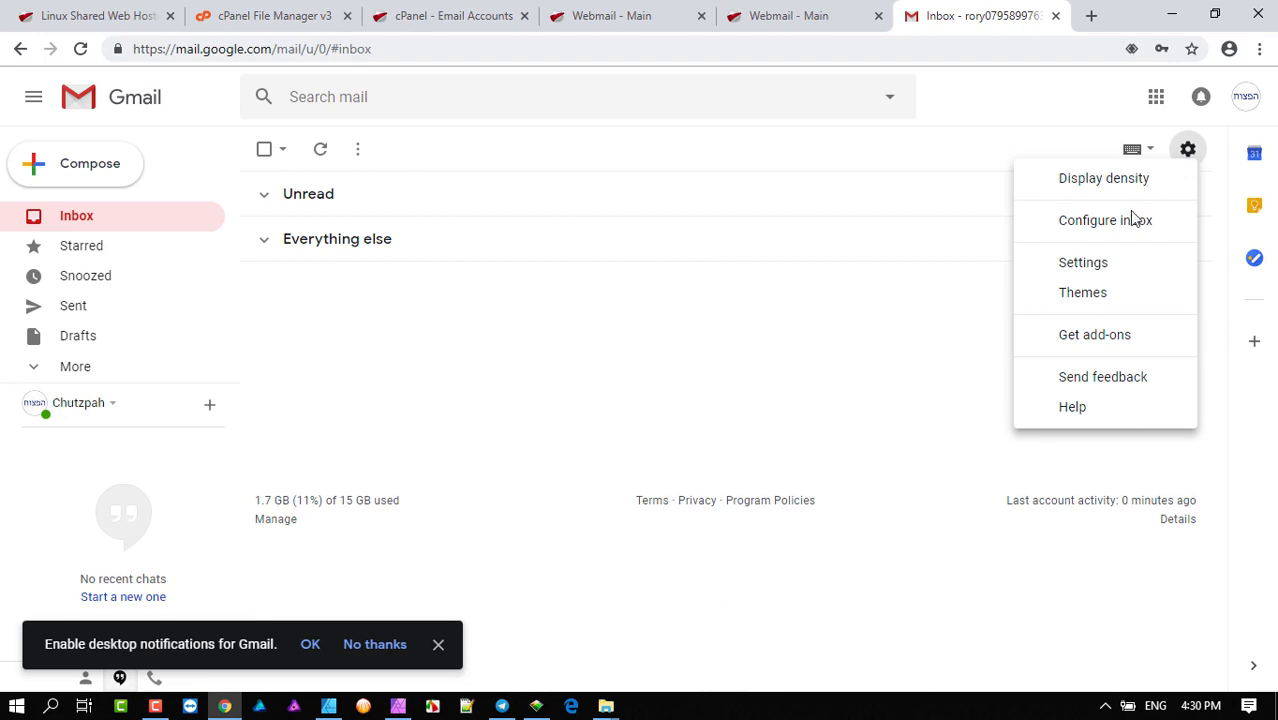
{"action": "left_click", "coordinate": [1094, 270]}
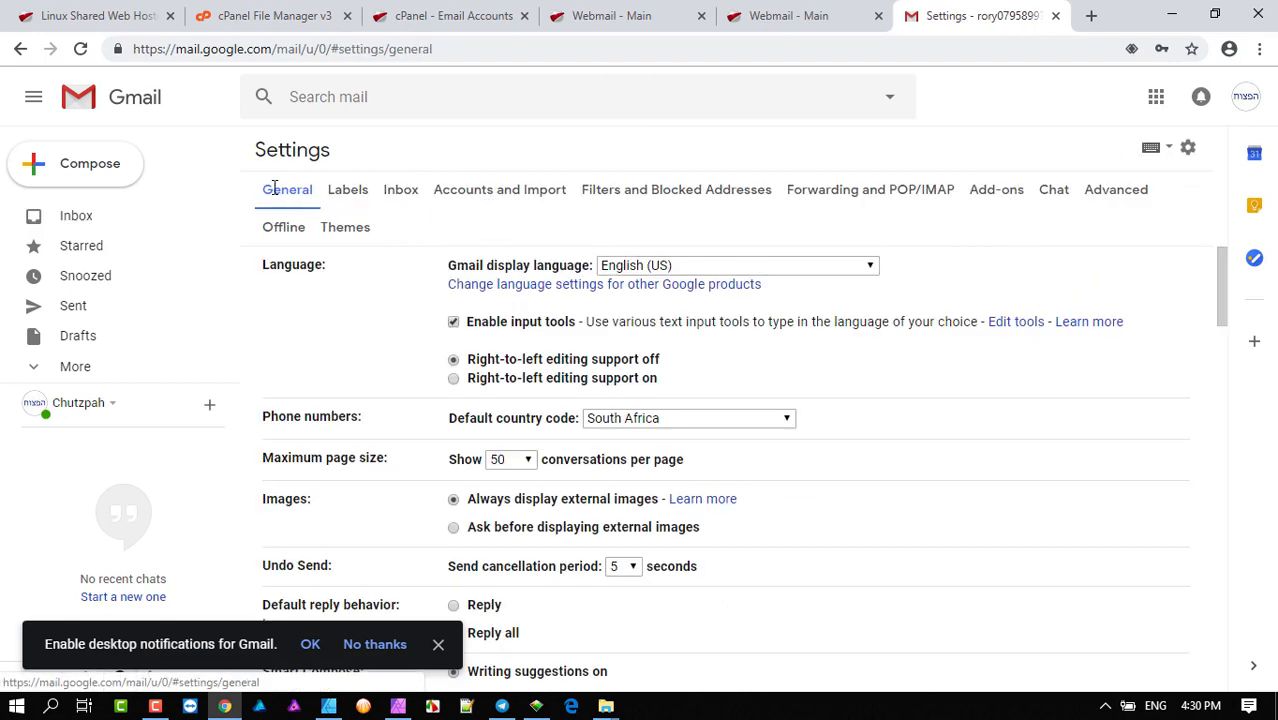
{"action": "scroll", "coordinate": [644, 362], "scroll_direction": "down", "scroll_amount": 10}
{"action": "scroll", "coordinate": [646, 358], "scroll_direction": "down", "scroll_amount": 10}
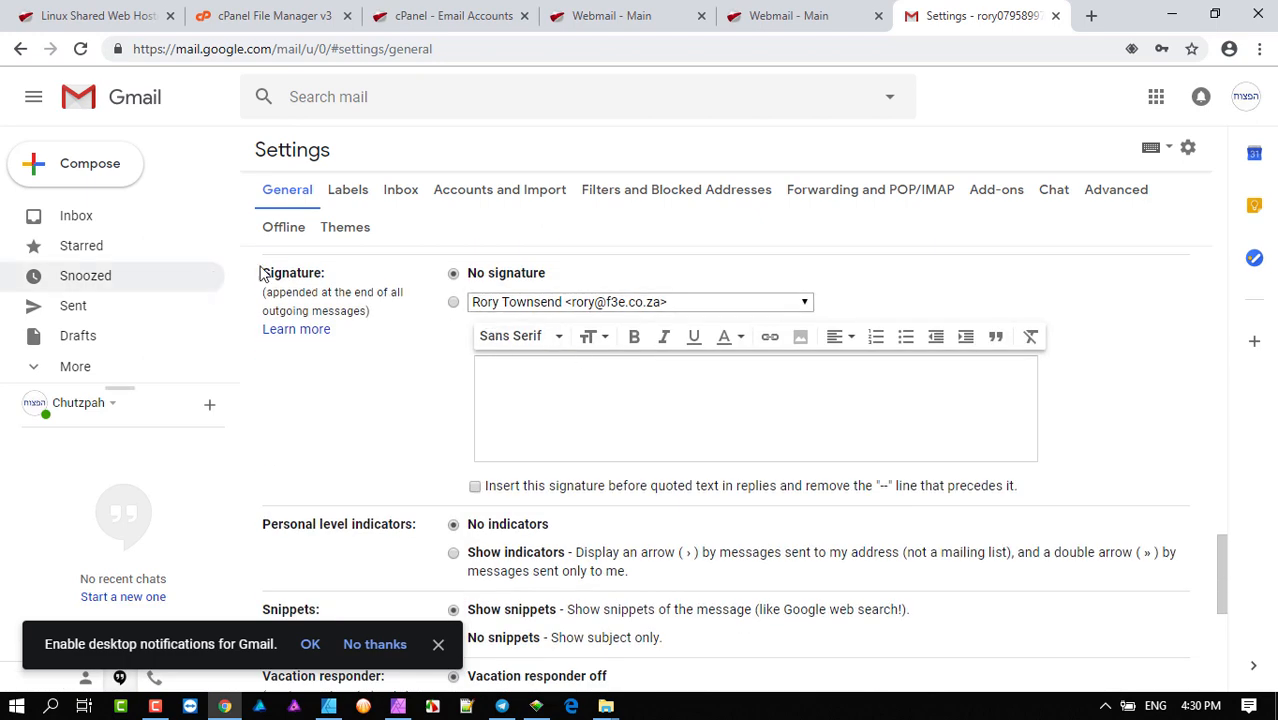
{"action": "left_click", "coordinate": [610, 303]}
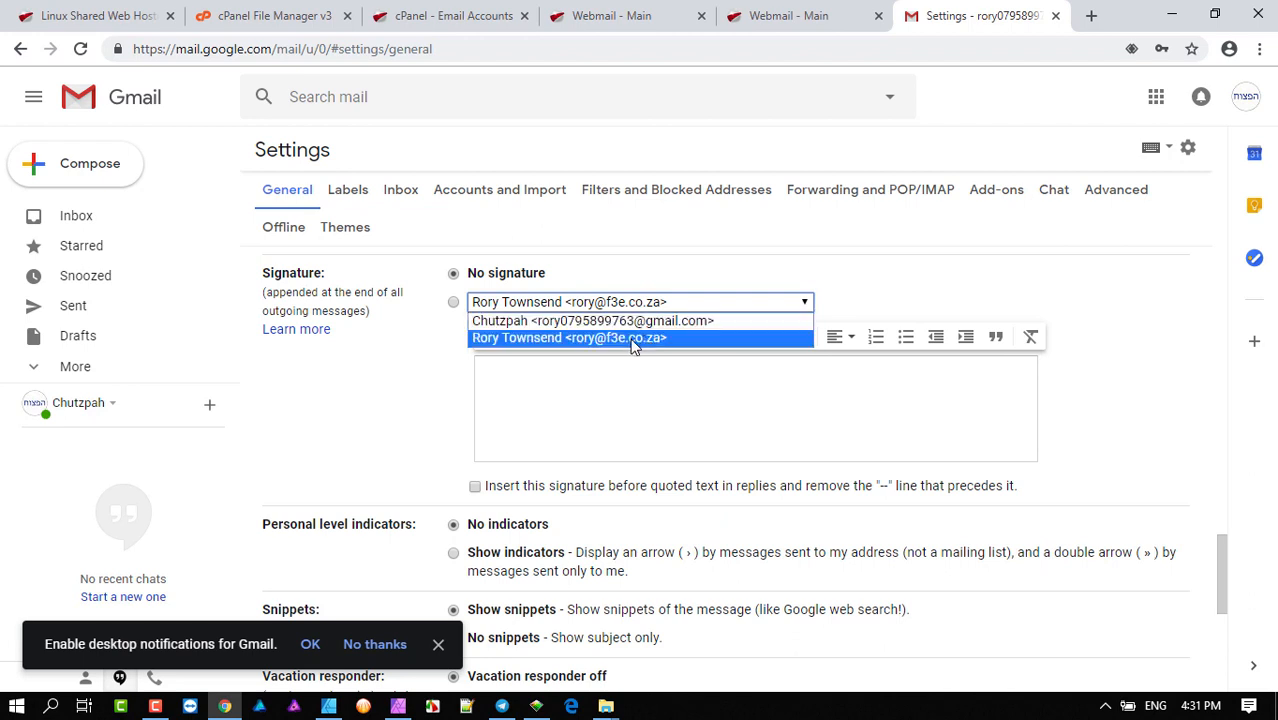
{"action": "left_click", "coordinate": [645, 339]}
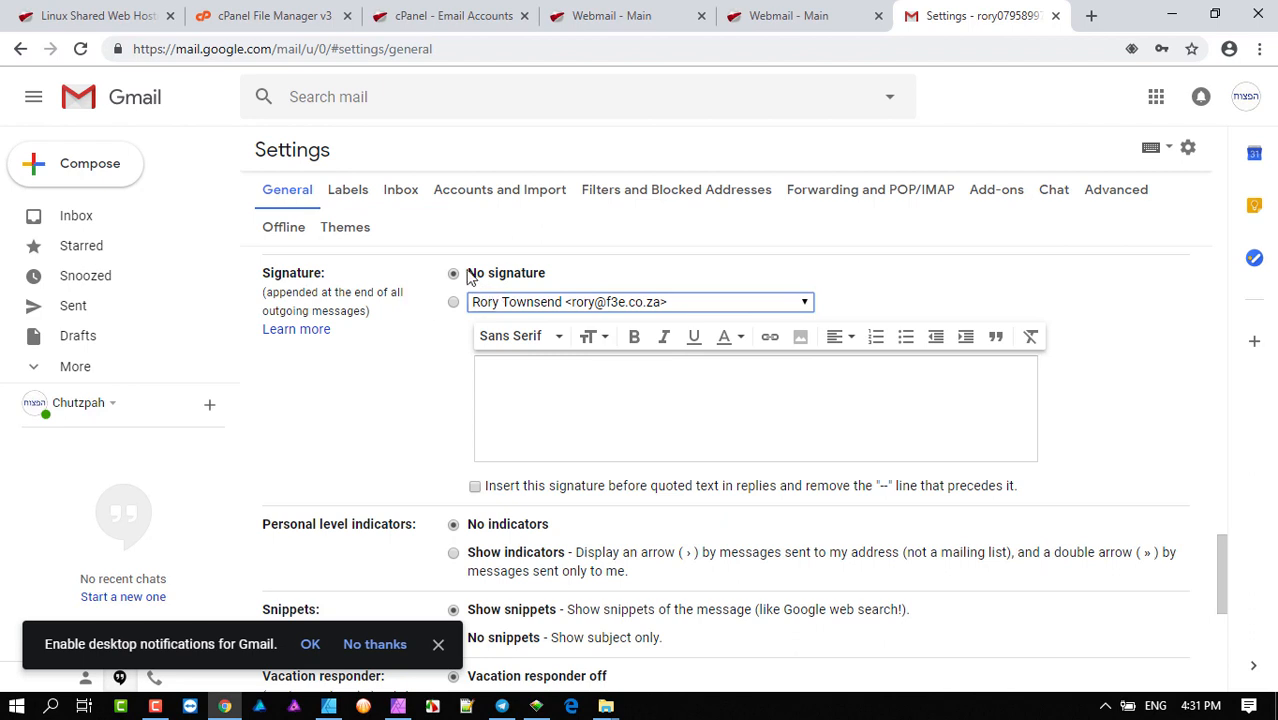
{"action": "left_click", "coordinate": [454, 304]}
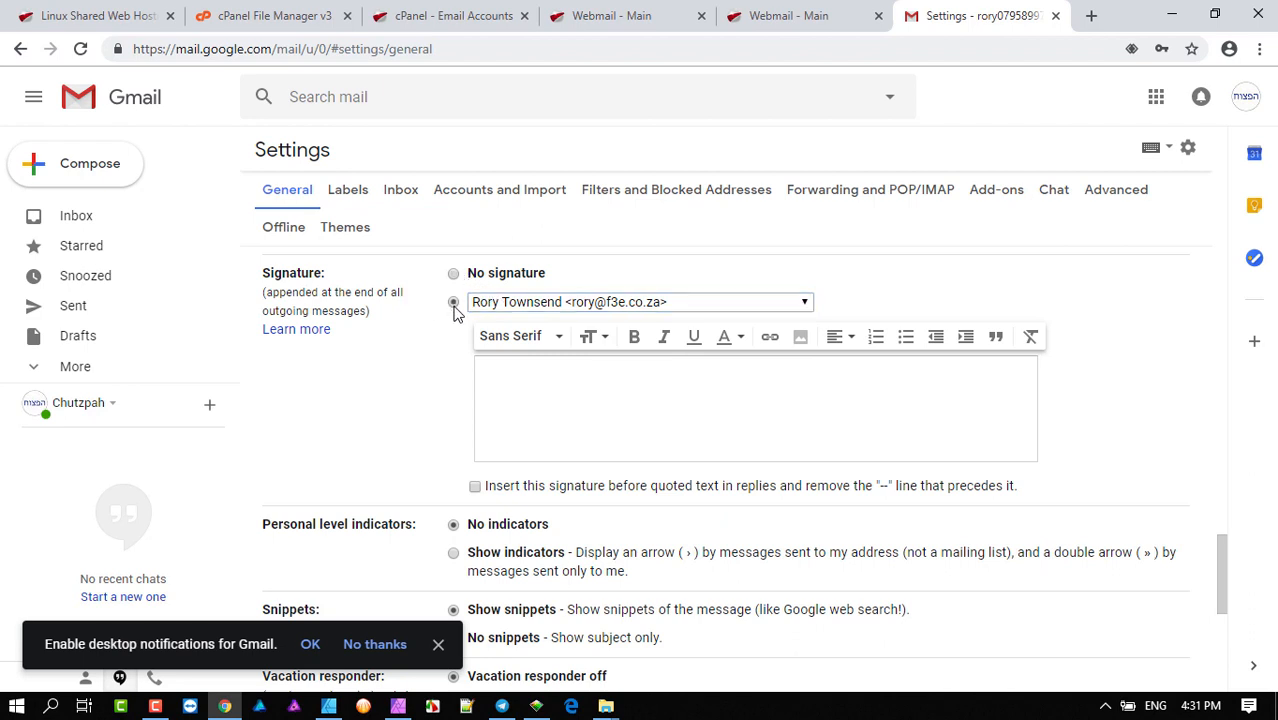
- Type the name, street, suburb and phone lines, and make the name bold and Large
{"action": "left_click", "coordinate": [564, 374]}
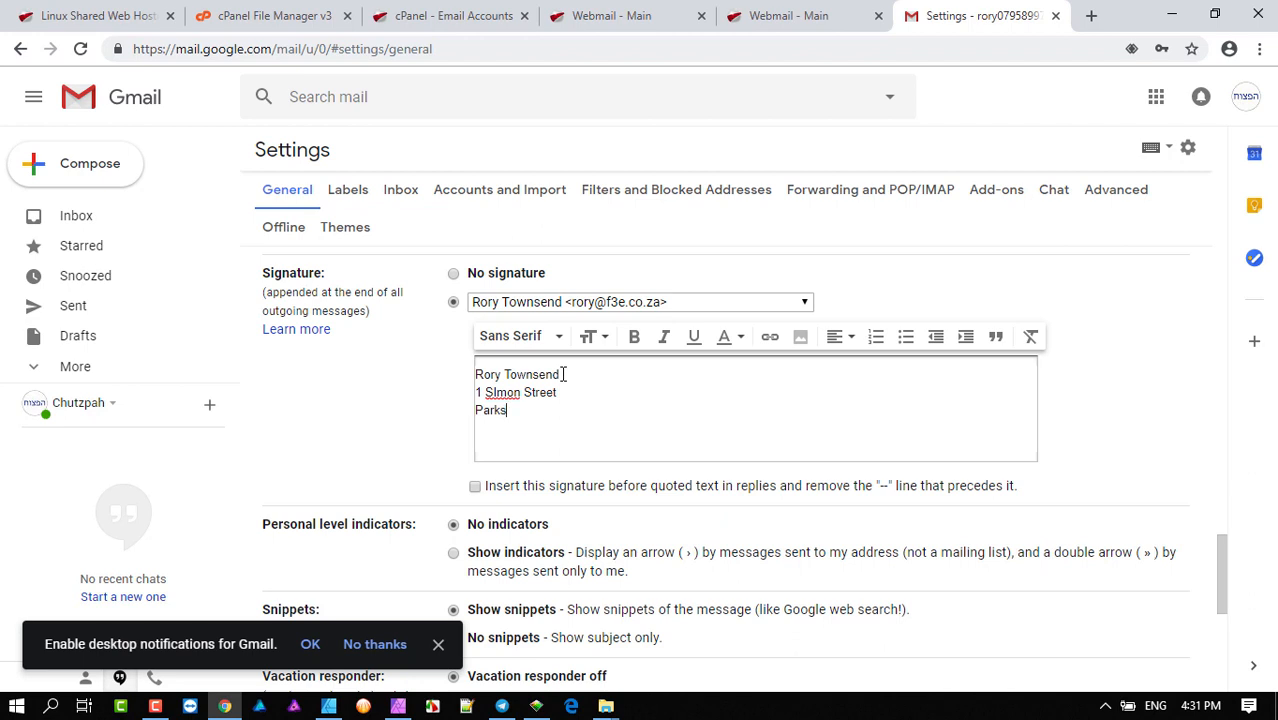
{"action": "type", "text": "de"}
{"action": "key", "text": "Return"}
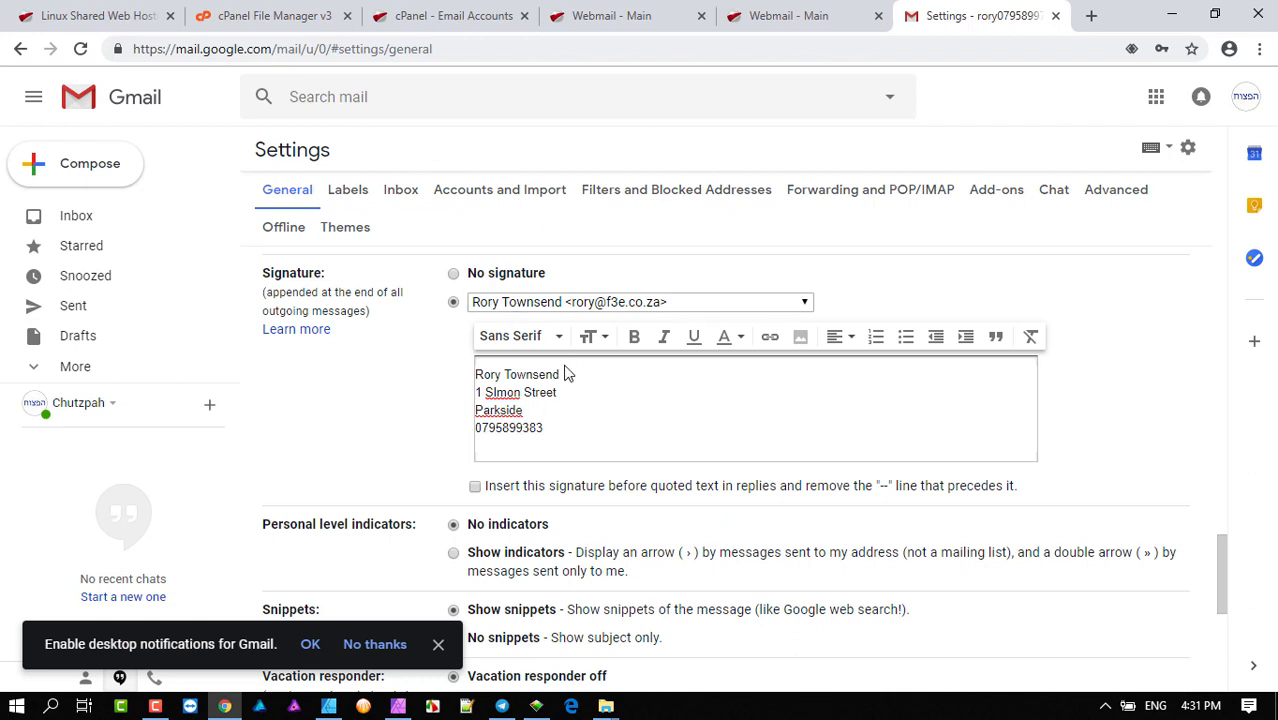
{"action": "triple_click", "coordinate": [538, 372]}
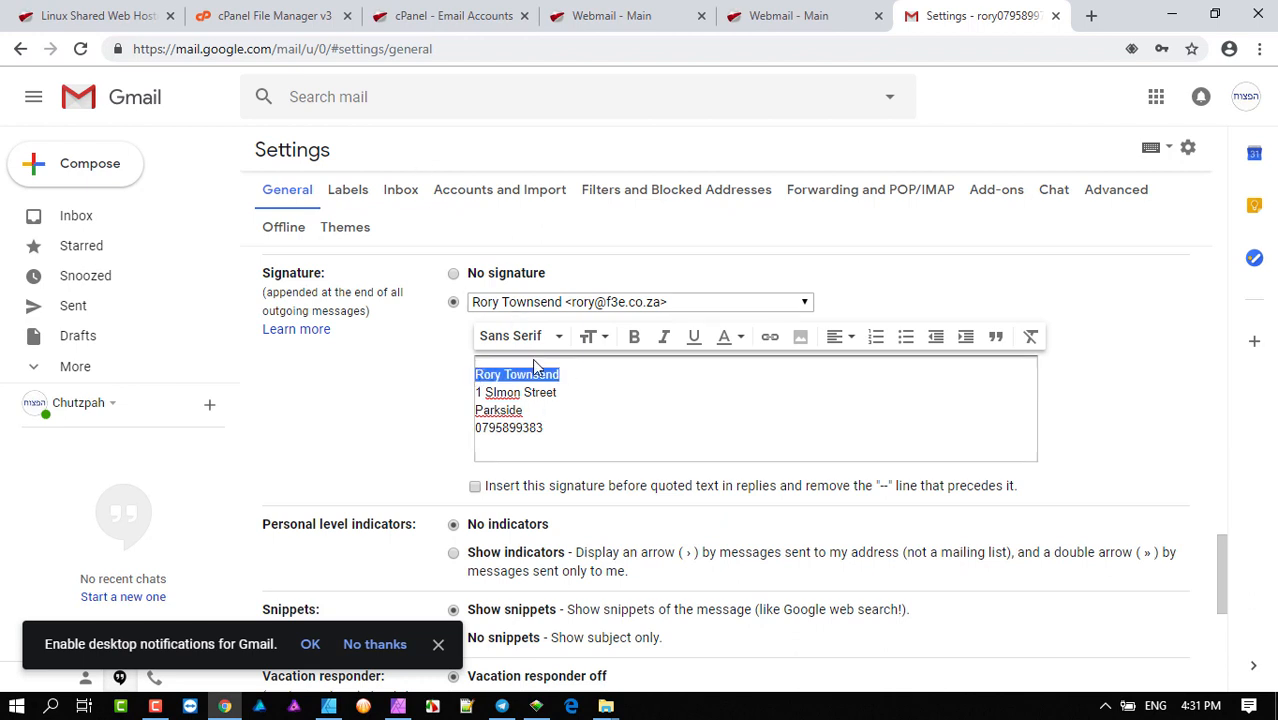
{"action": "left_click", "coordinate": [634, 337]}
{"action": "left_click", "coordinate": [592, 337]}
{"action": "left_click", "coordinate": [636, 278]}
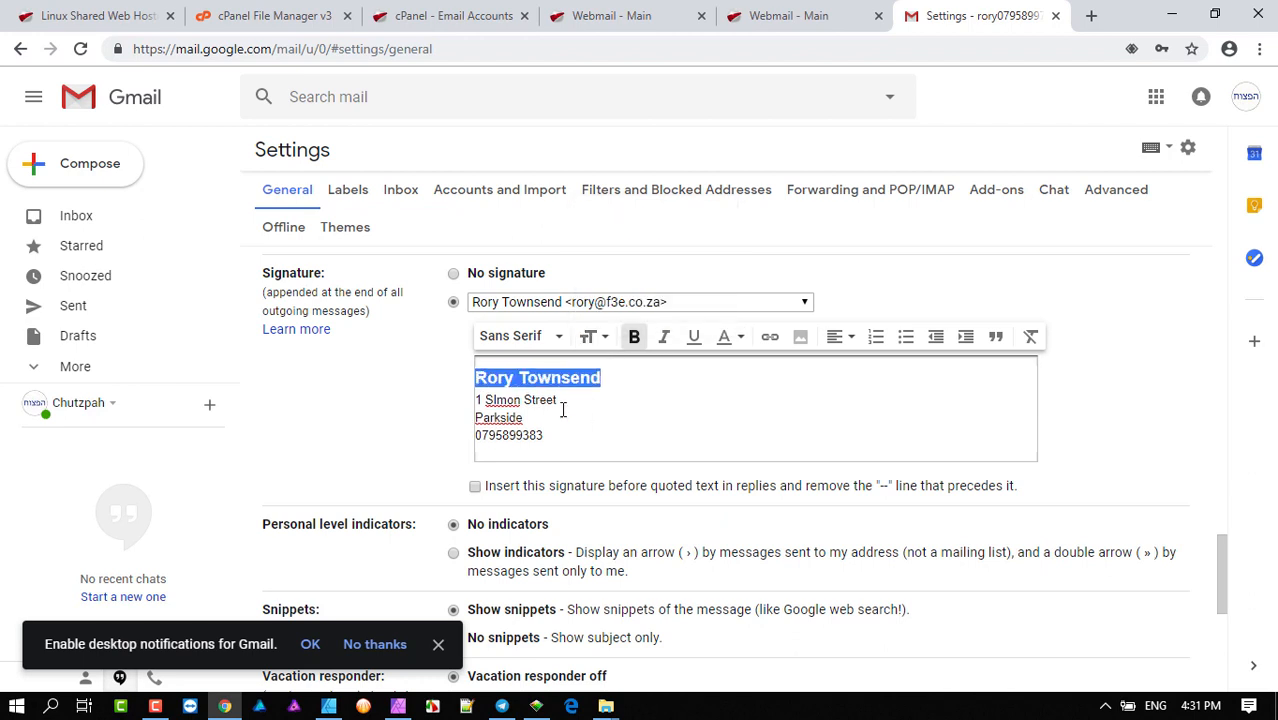
- Colour the street address line blue and review the finished signature
{"action": "left_click_drag", "start_coordinate": [561, 402], "coordinate": [442, 404]}
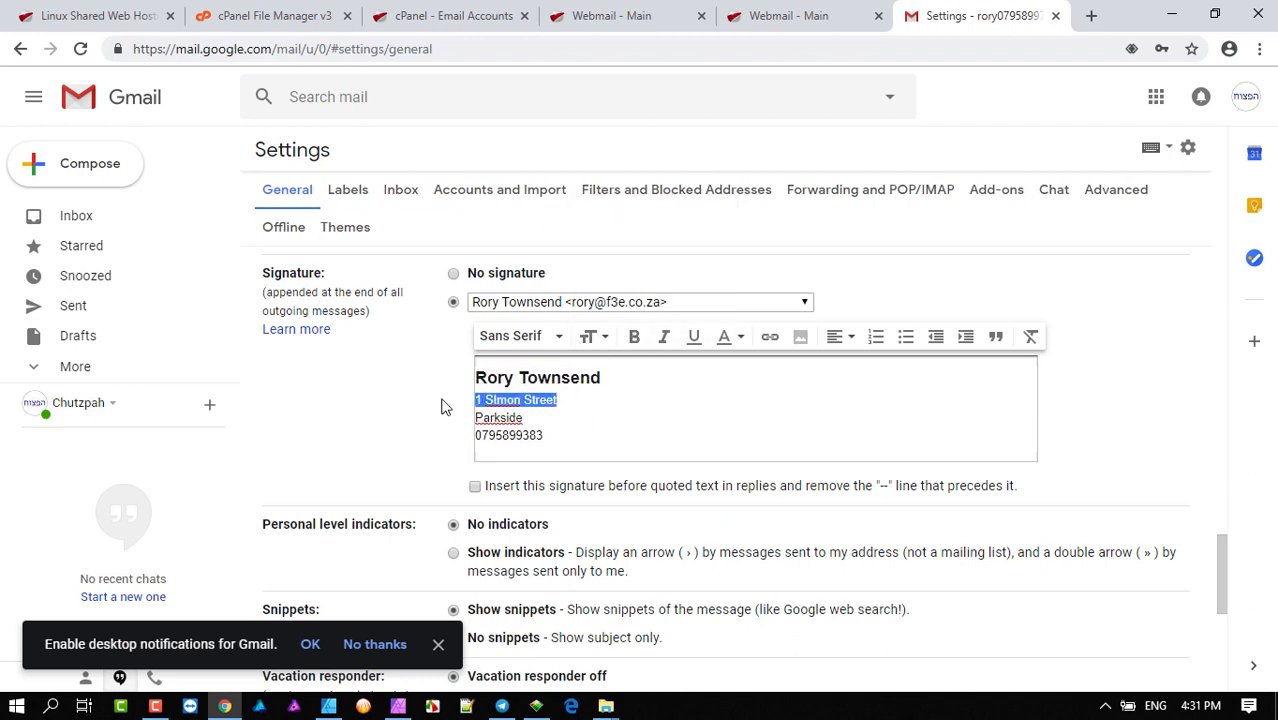
{"action": "left_click", "coordinate": [745, 342]}
{"action": "left_click", "coordinate": [698, 273]}
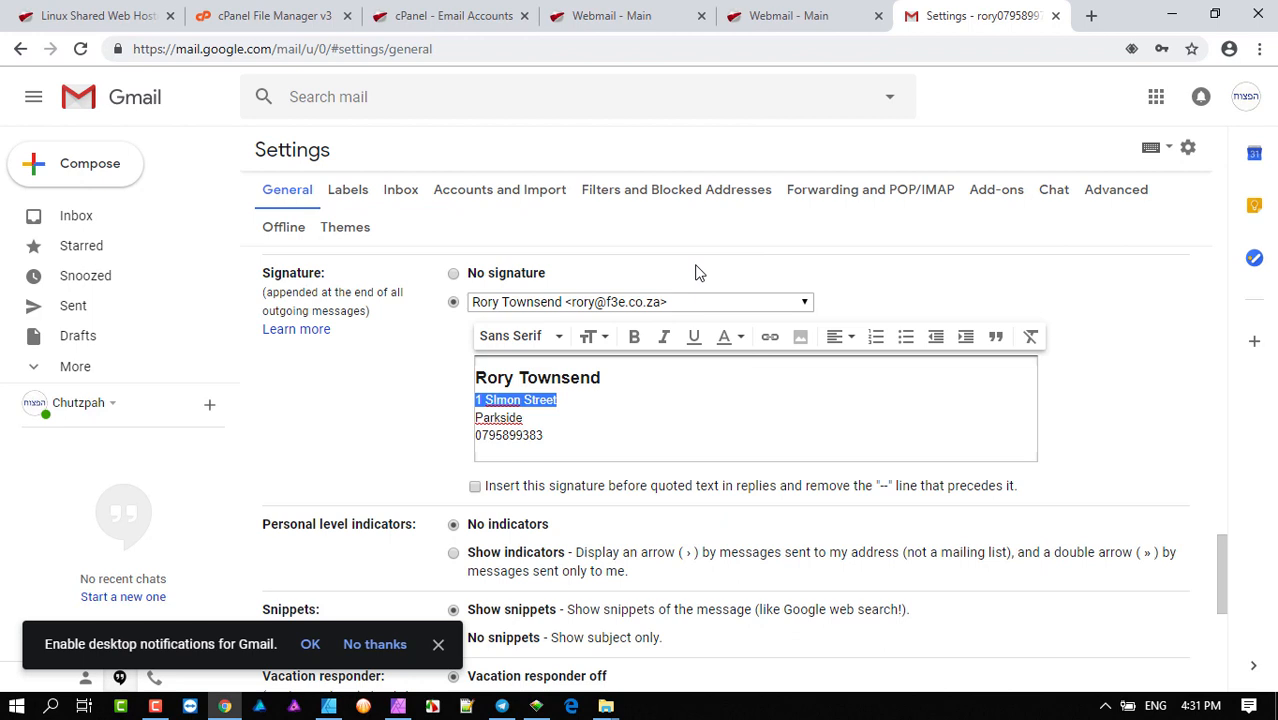
{"action": "left_click", "coordinate": [648, 407]}
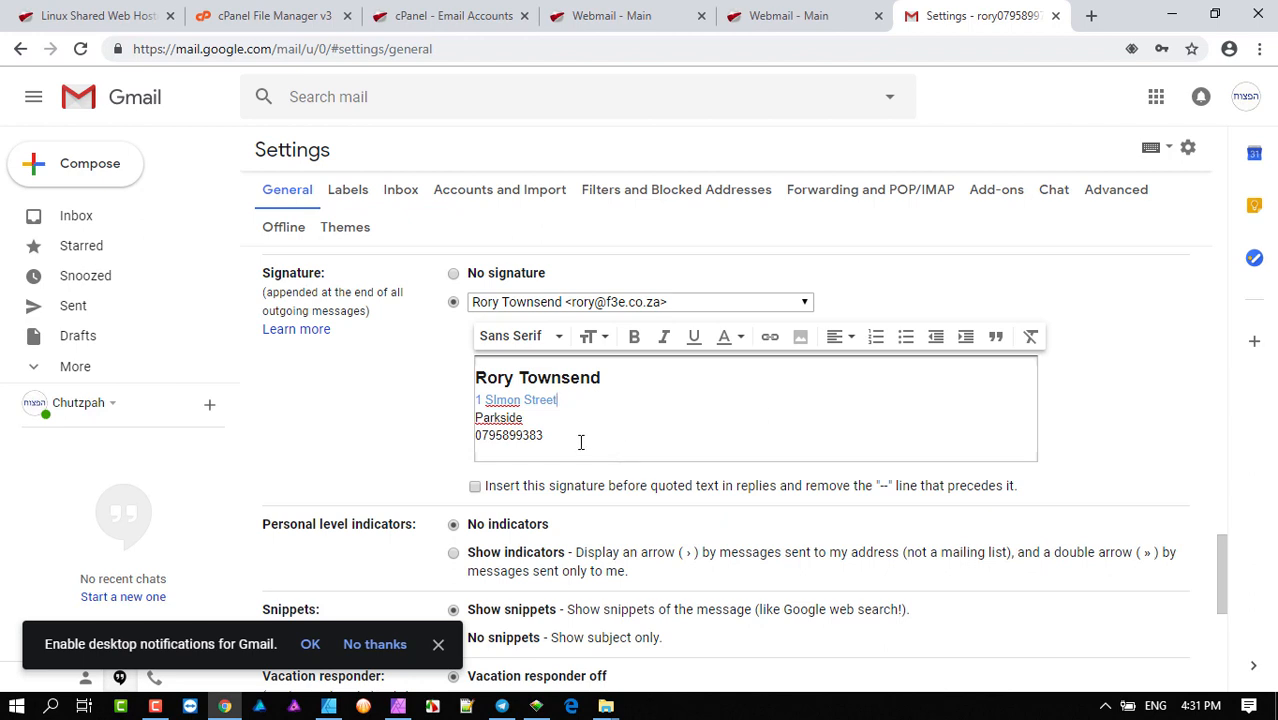
{"action": "mouse_move", "coordinate": [580, 442]}
{"action": "left_mouse_down"}
{"action": "mouse_move", "coordinate": [524, 434]}
{"action": "mouse_move", "coordinate": [471, 377]}
{"action": "left_mouse_up"}
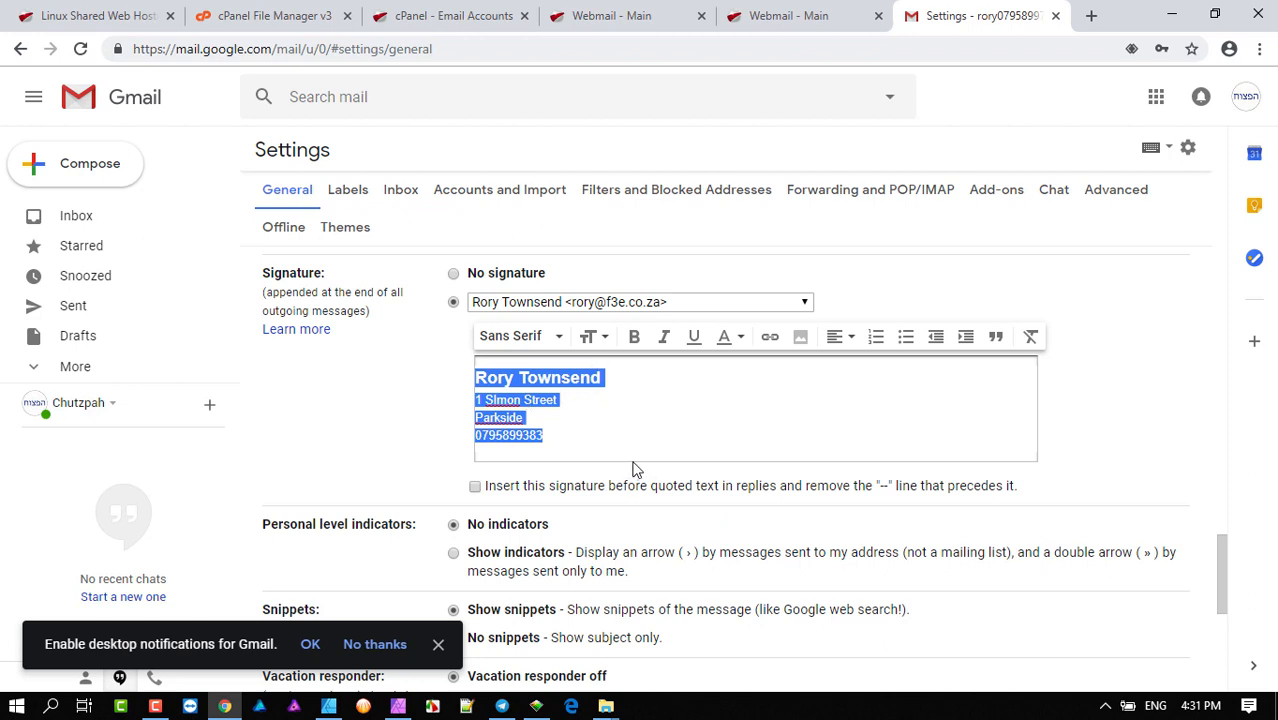
{"action": "left_click", "coordinate": [636, 428]}
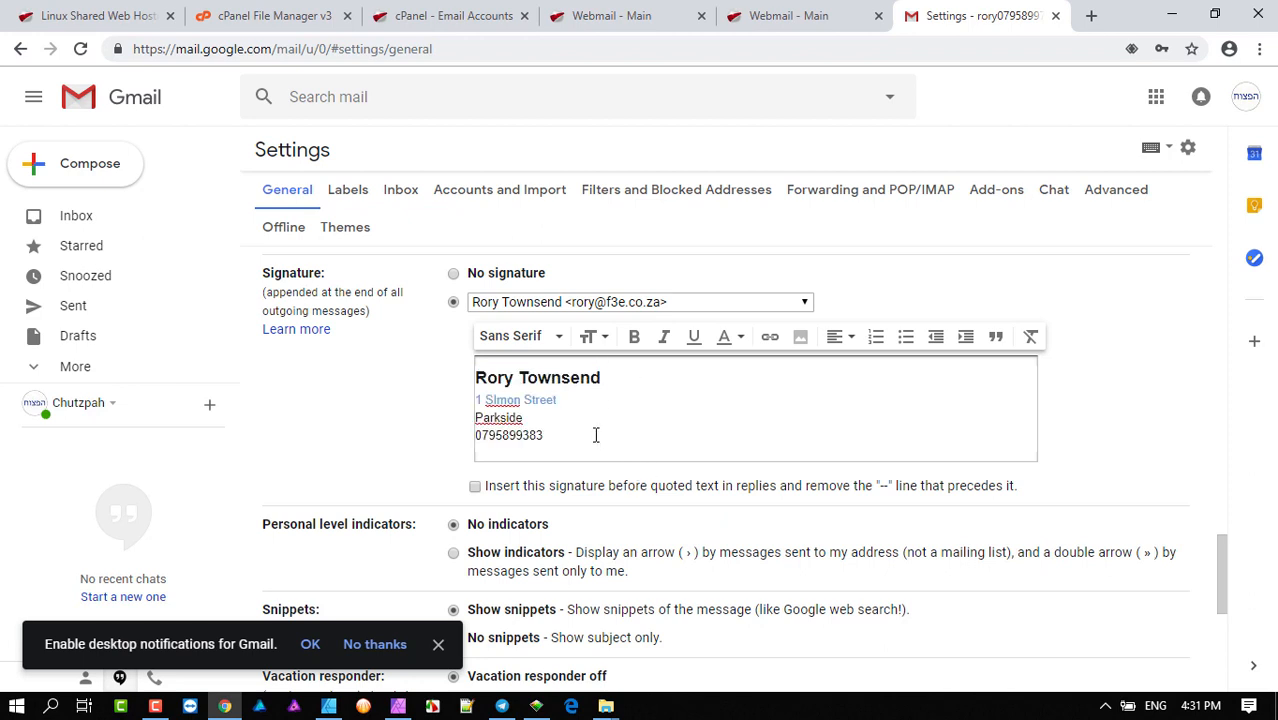
{"action": "scroll", "coordinate": [568, 390], "scroll_direction": "down", "scroll_amount": 1}
{"action": "scroll", "coordinate": [567, 393], "scroll_direction": "up", "scroll_amount": 1}
- Save Changes, check a new message shows the formatted f3e signature, then discard the draft
{"action": "scroll", "coordinate": [595, 402], "scroll_direction": "down", "scroll_amount": 5}
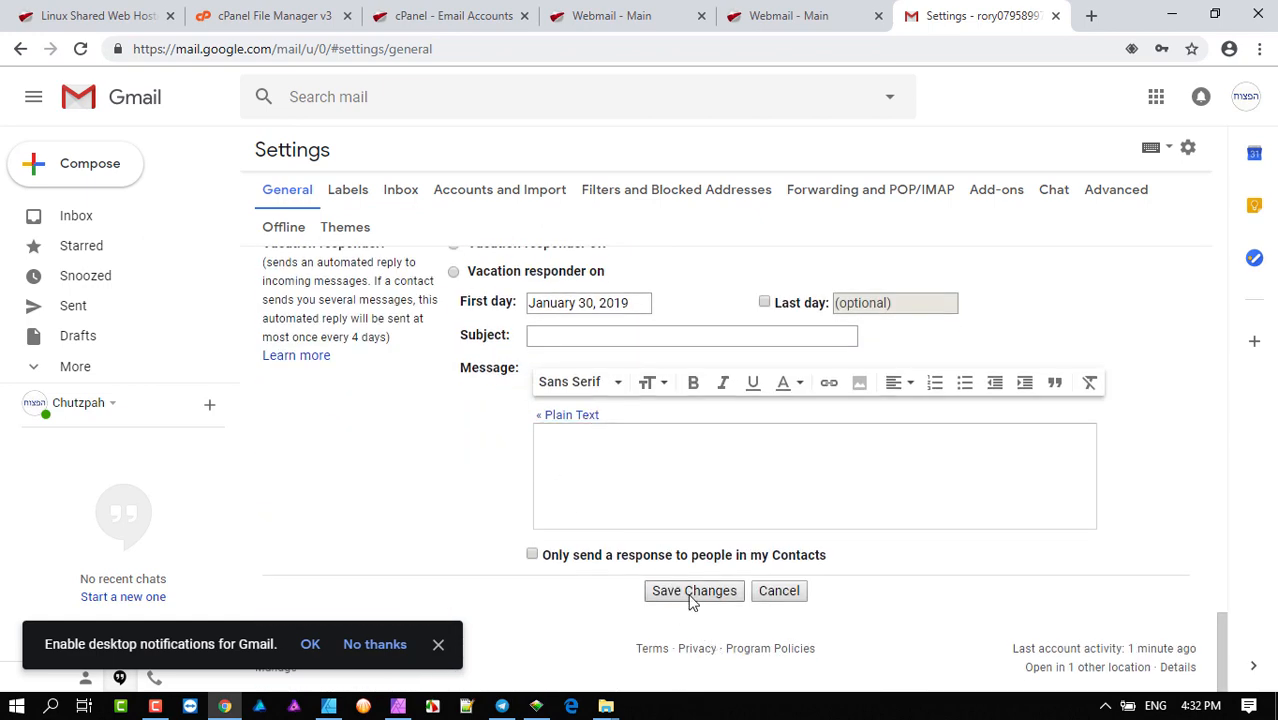
{"action": "left_click", "coordinate": [692, 591]}
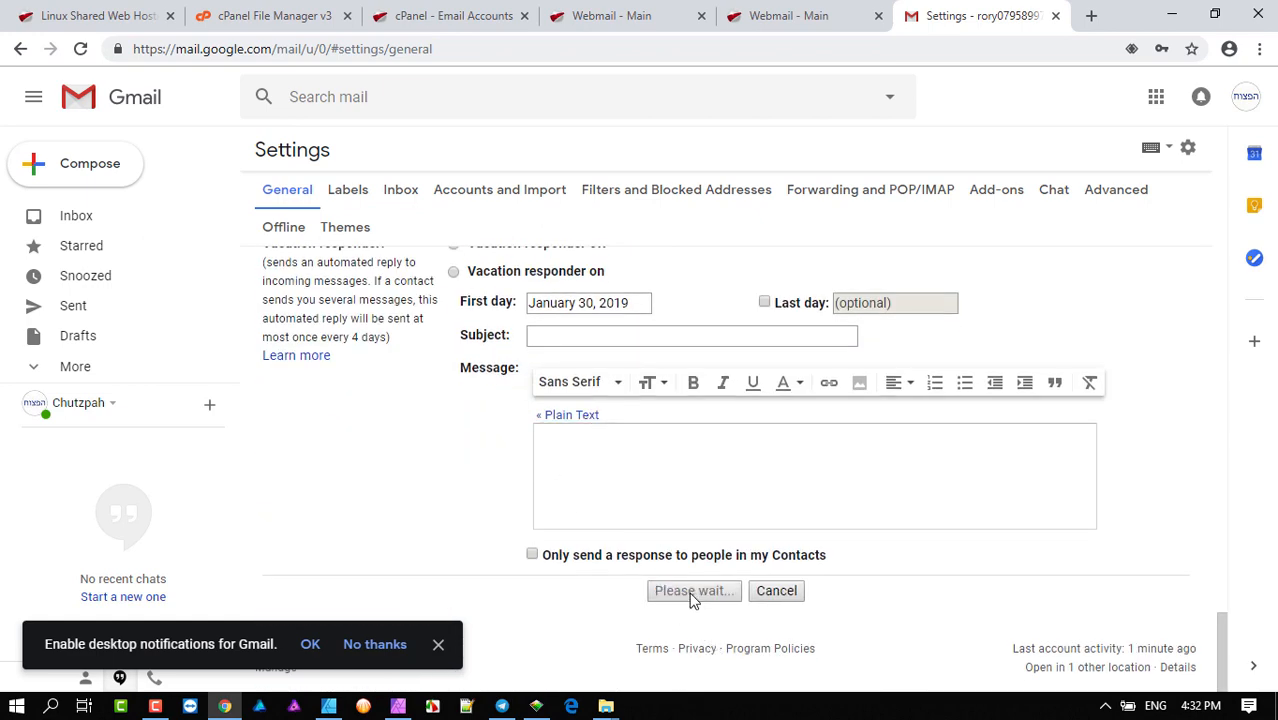
{"action": "left_click", "coordinate": [87, 170]}
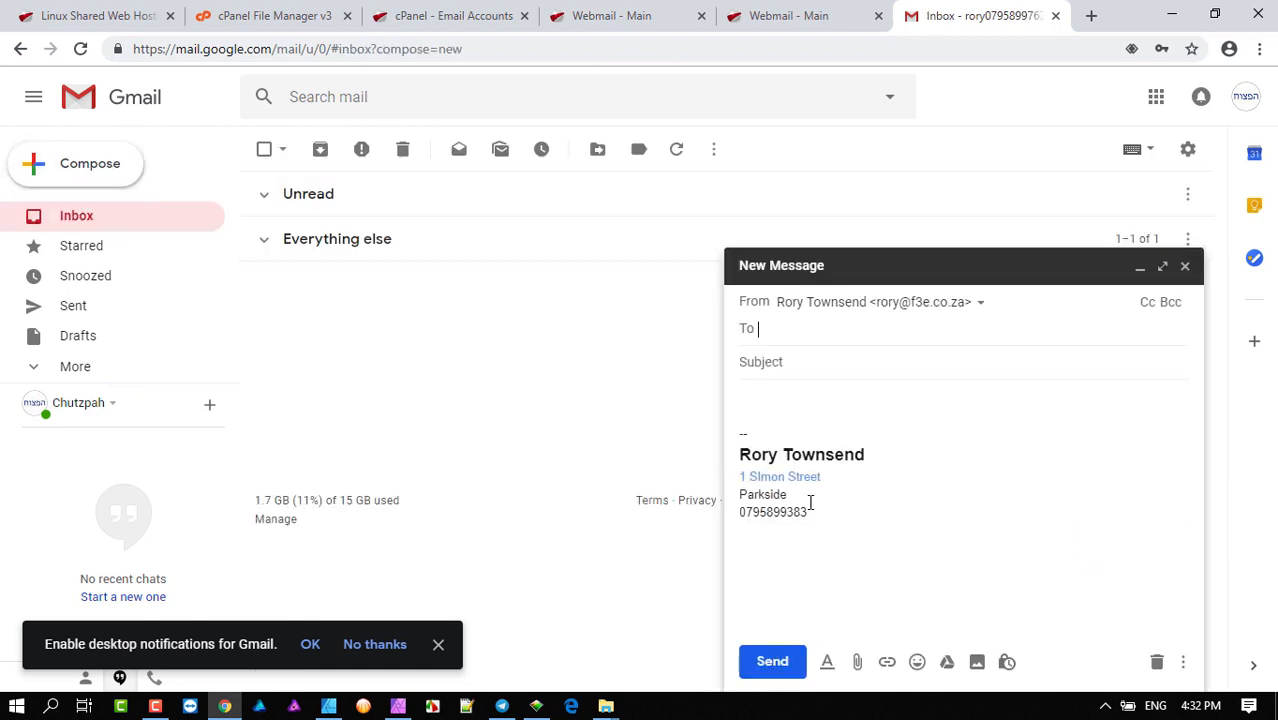
{"action": "mouse_move", "coordinate": [808, 488]}
{"action": "left_mouse_down"}
{"action": "mouse_move", "coordinate": [770, 493]}
{"action": "mouse_move", "coordinate": [729, 445]}
{"action": "left_mouse_up"}
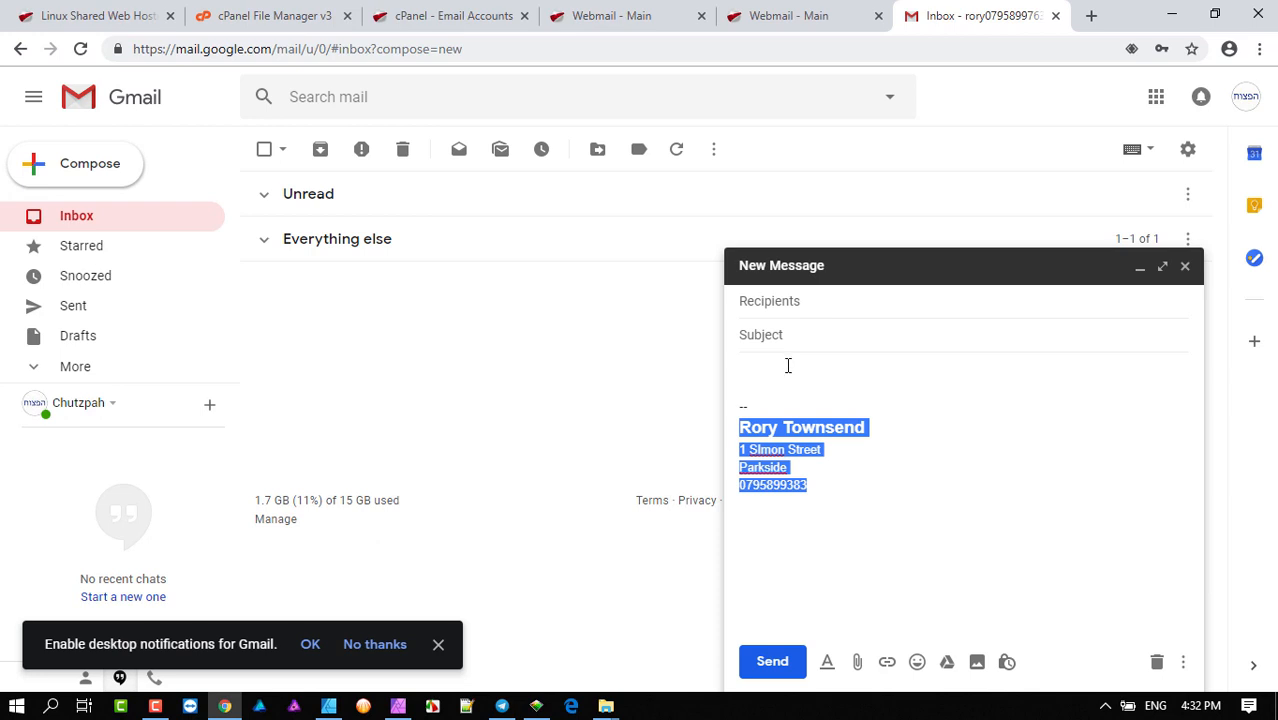
{"action": "left_click", "coordinate": [760, 379]}
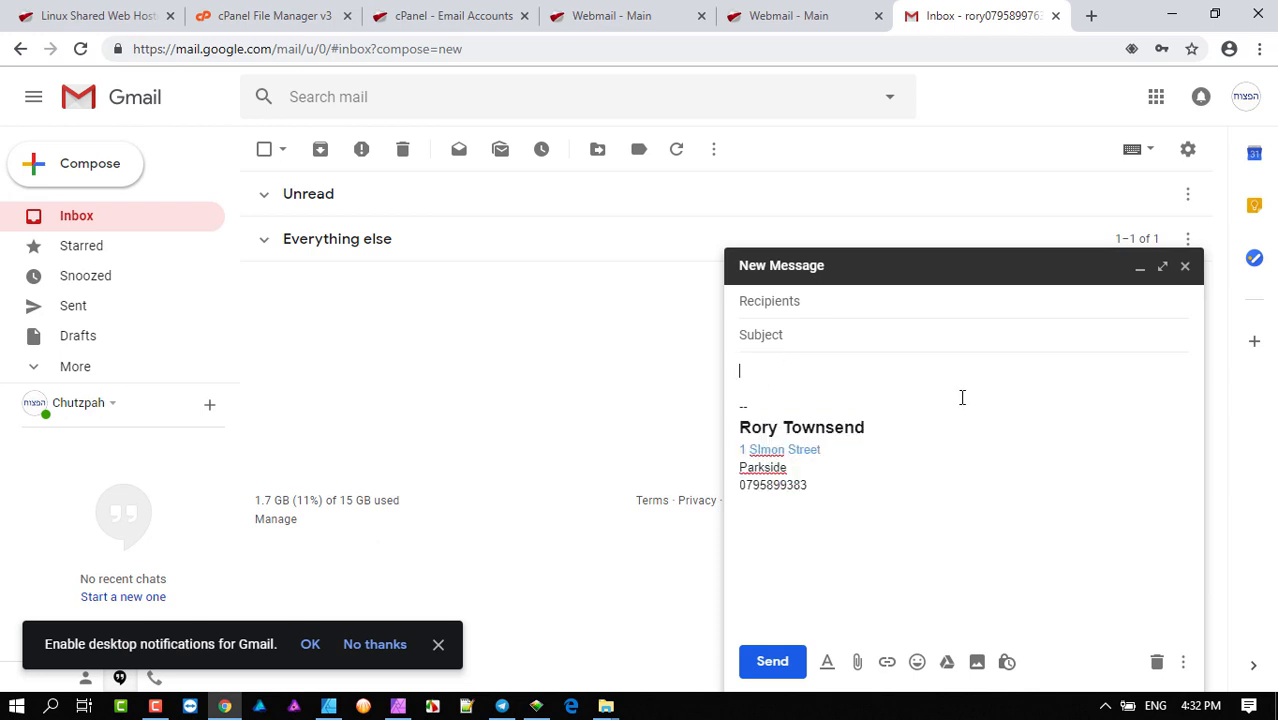
{"action": "left_click", "coordinate": [850, 312]}
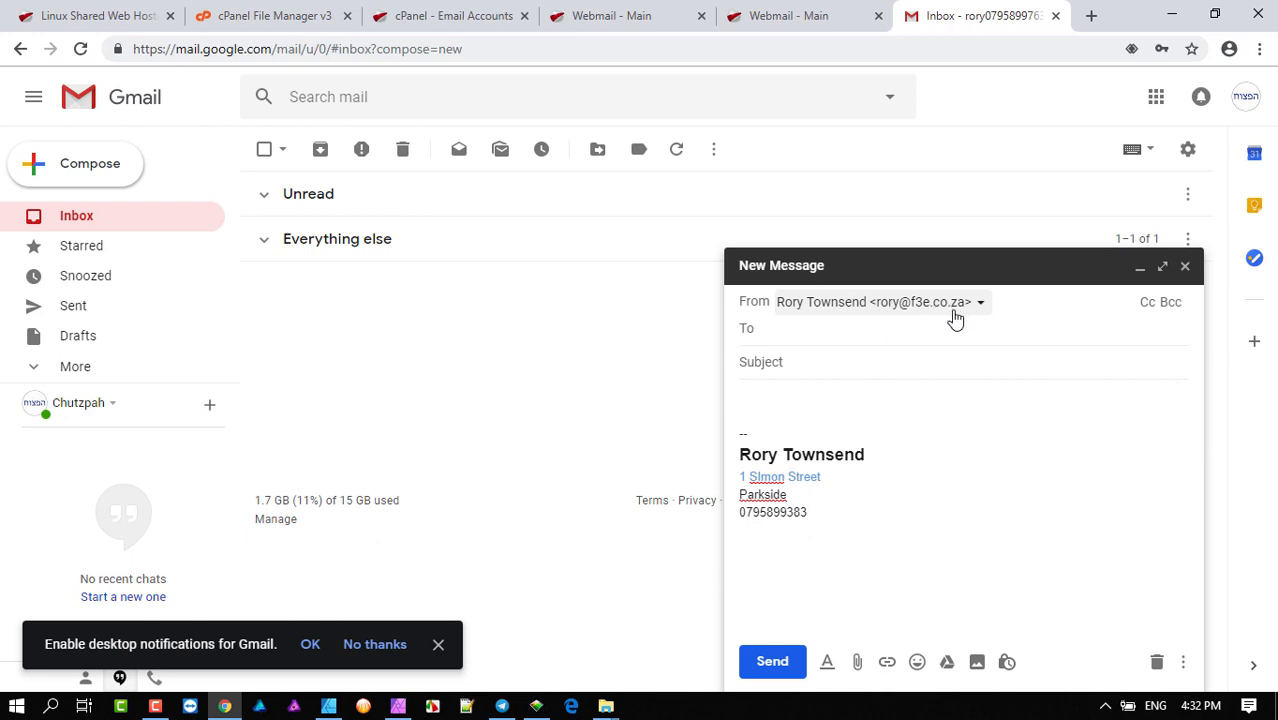
{"action": "left_click", "coordinate": [1157, 663]}
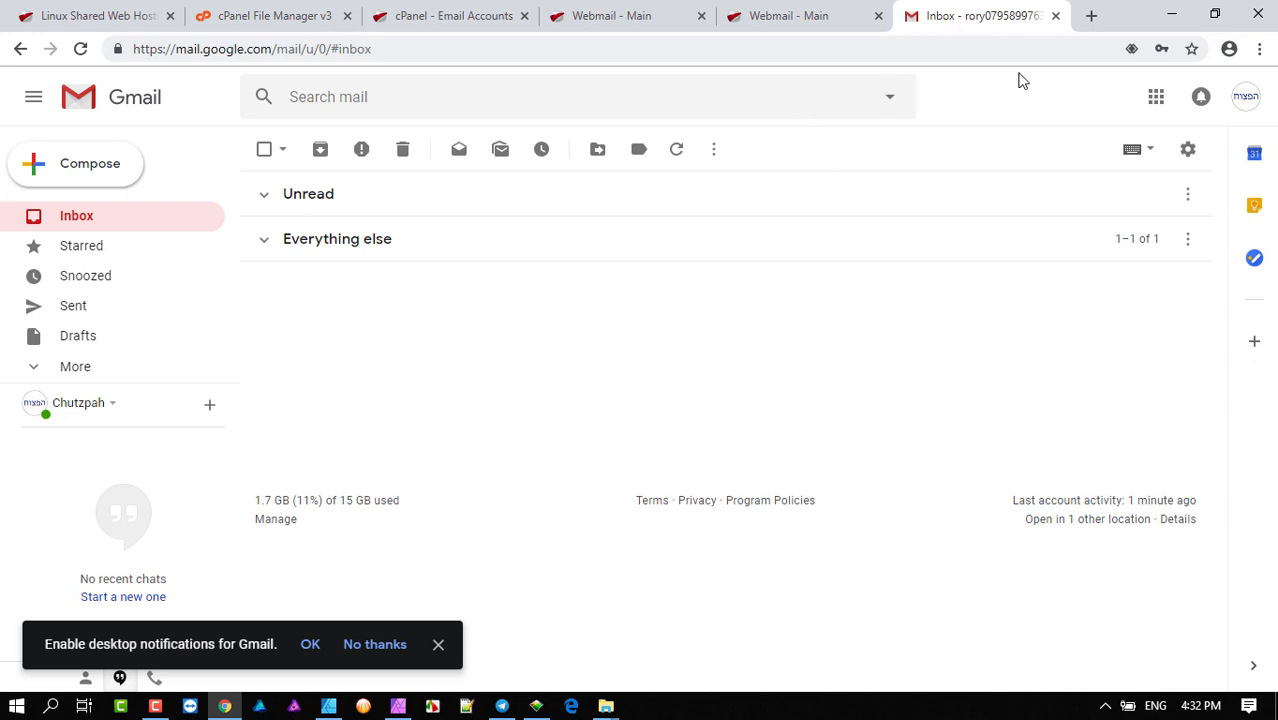
- Load gmail.com in a new browser tab
{"action": "left_click", "coordinate": [1089, 15]}
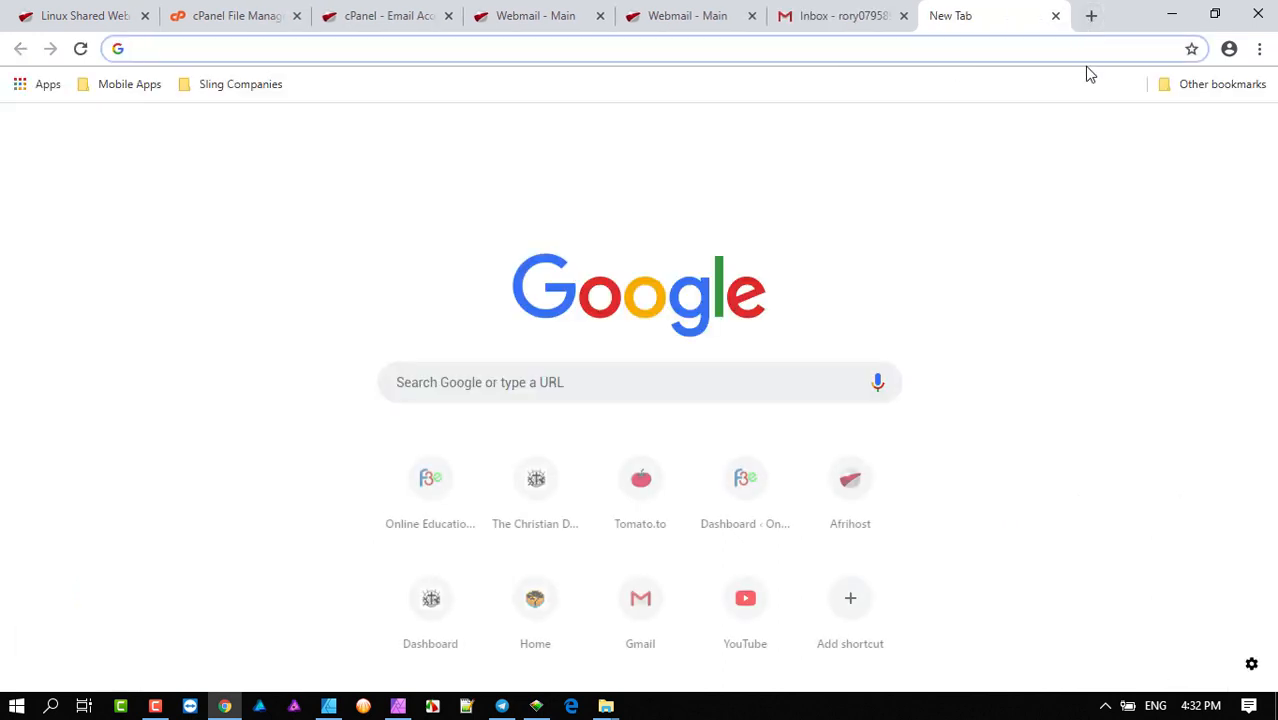
{"action": "type", "text": "gmail"}
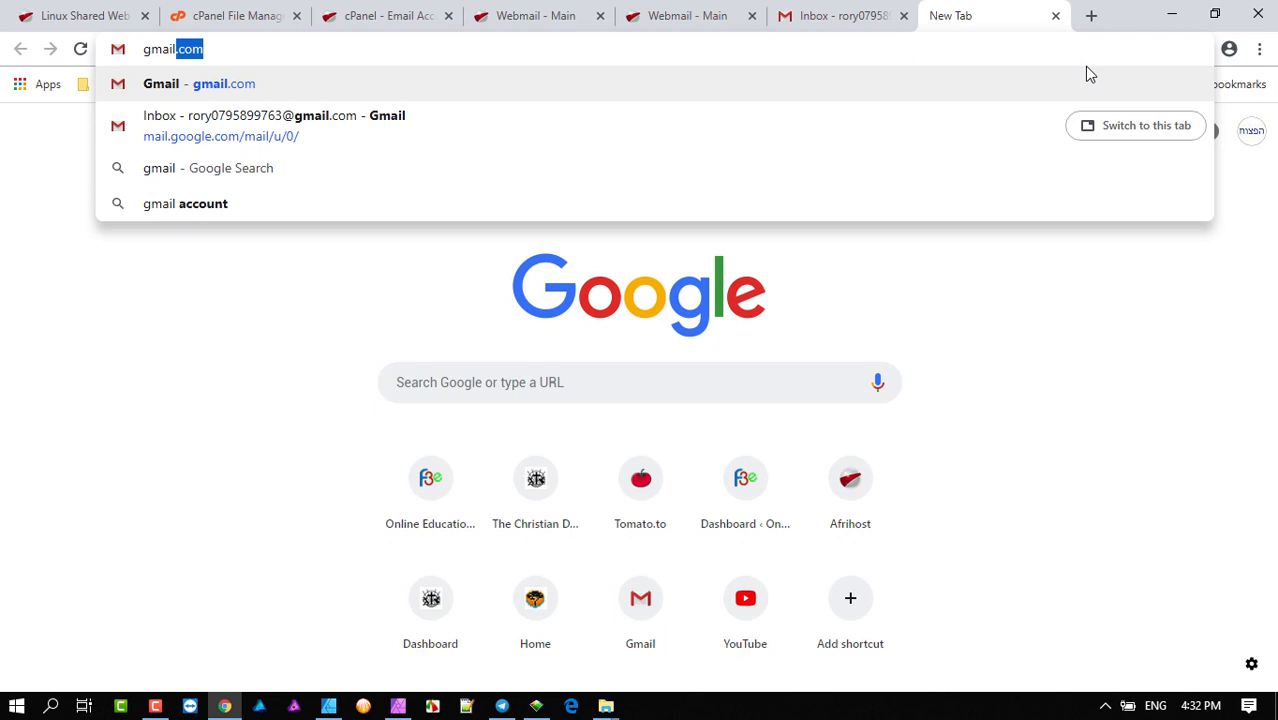
{"action": "key", "text": "Return"}
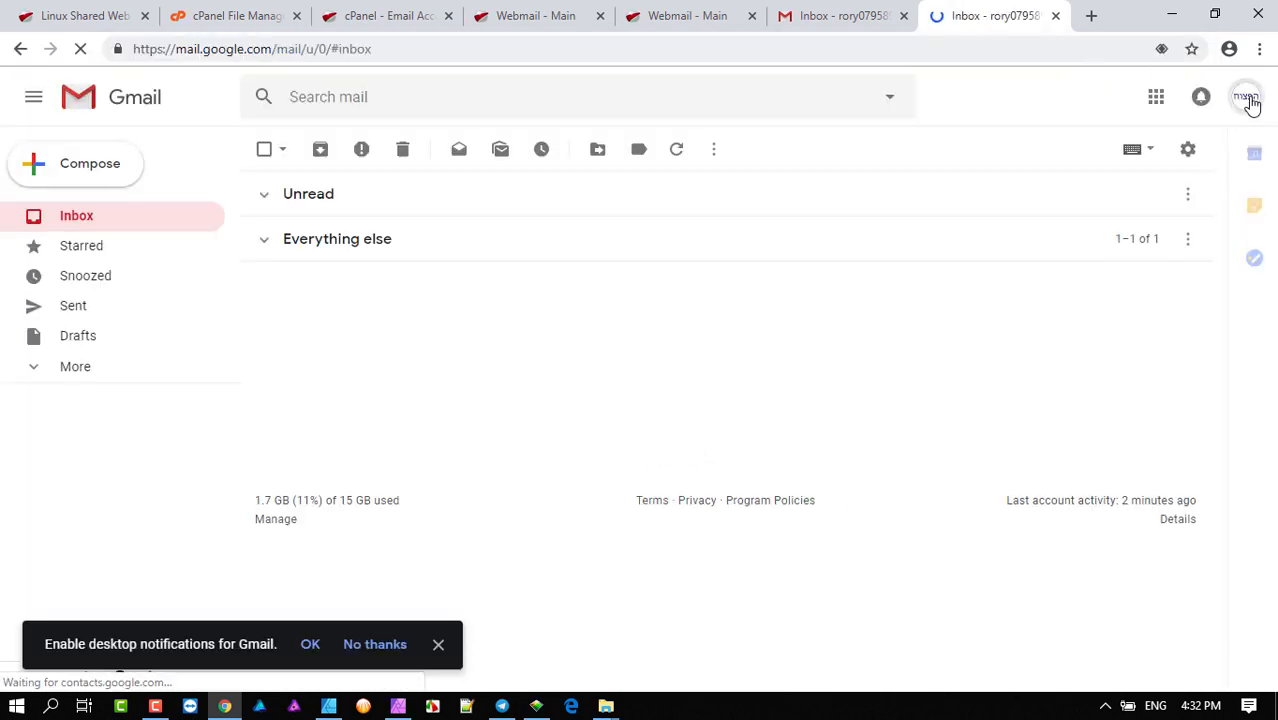
- Sign in to the other Google account with its password to reach its inbox
{"action": "left_click", "coordinate": [1249, 103]}
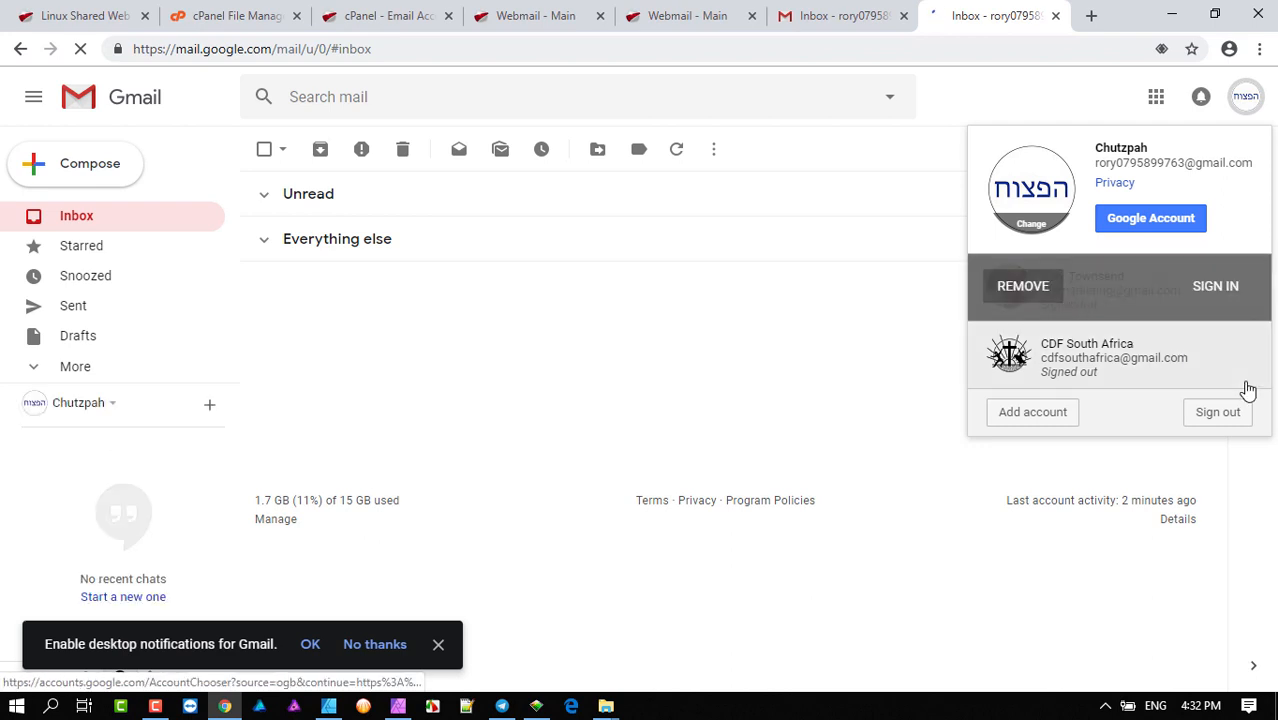
{"action": "left_click", "coordinate": [1222, 294]}
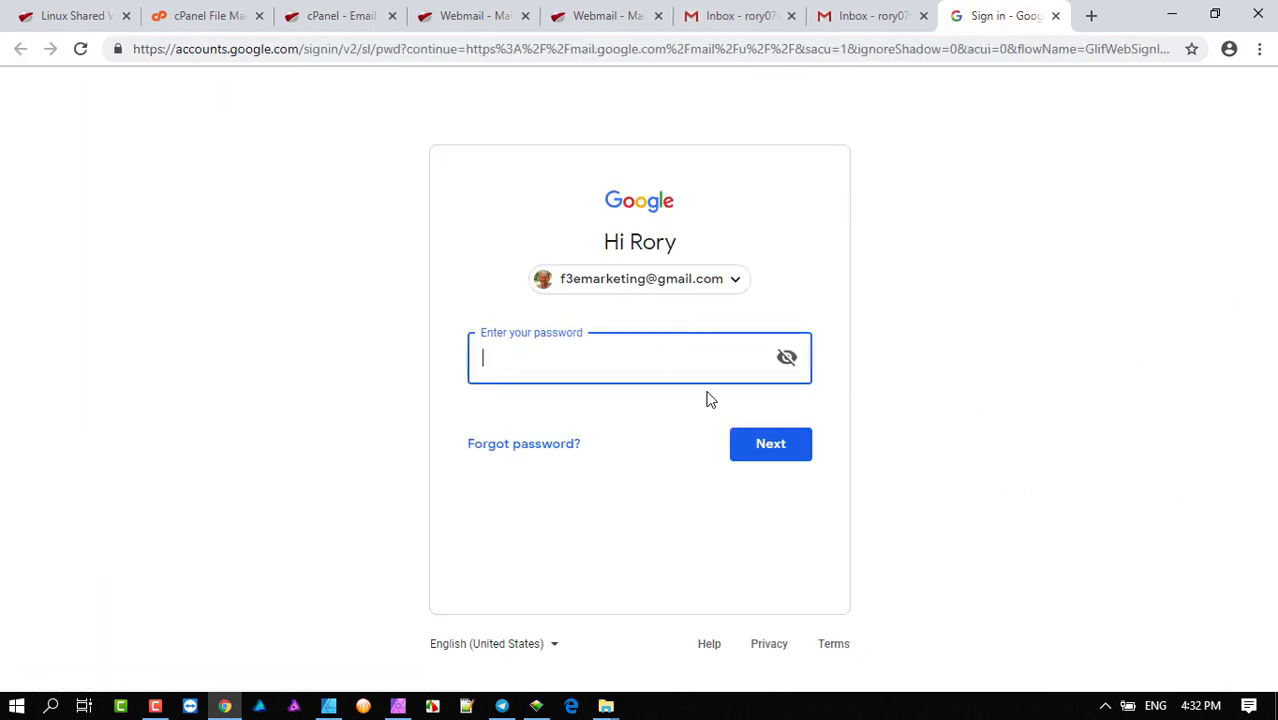
{"action": "type", "text": "••••••••••••"}
{"action": "key", "text": "Return"}
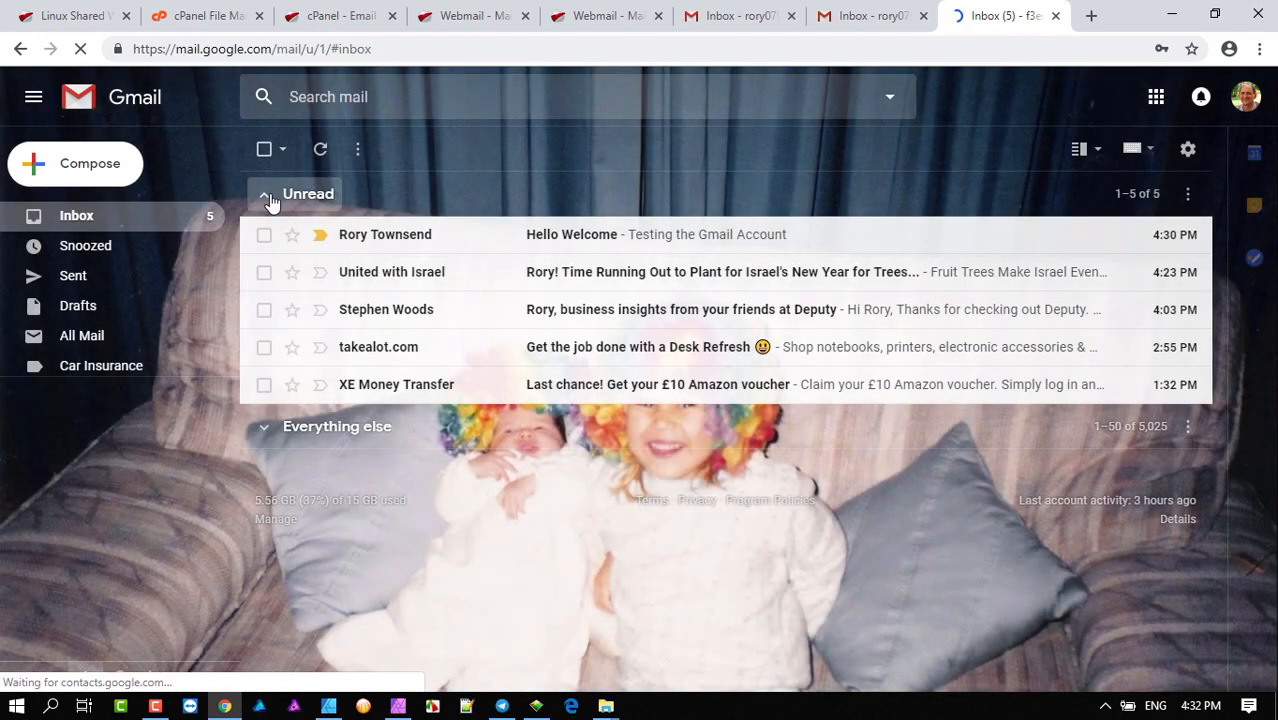
- Start a new message addressed to the f3e.co.za contact, replacing the wrongly picked recipient
{"action": "left_click", "coordinate": [268, 198]}
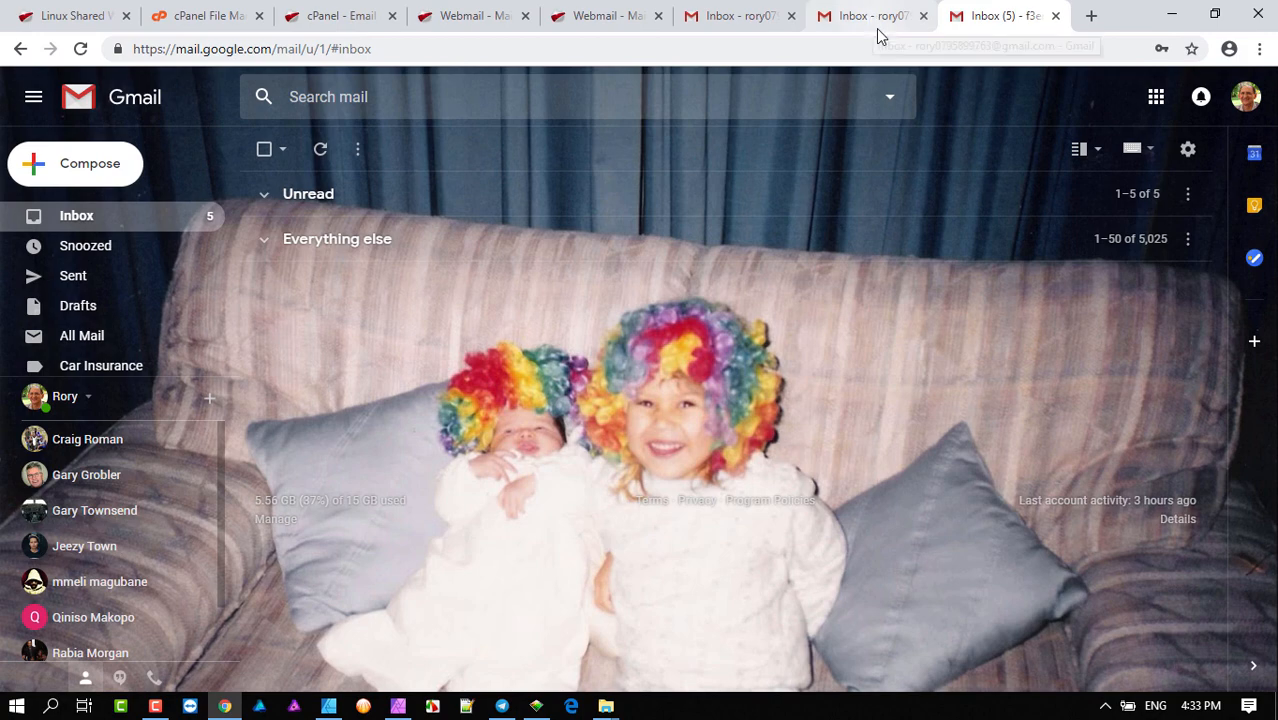
{"action": "left_click", "coordinate": [89, 172]}
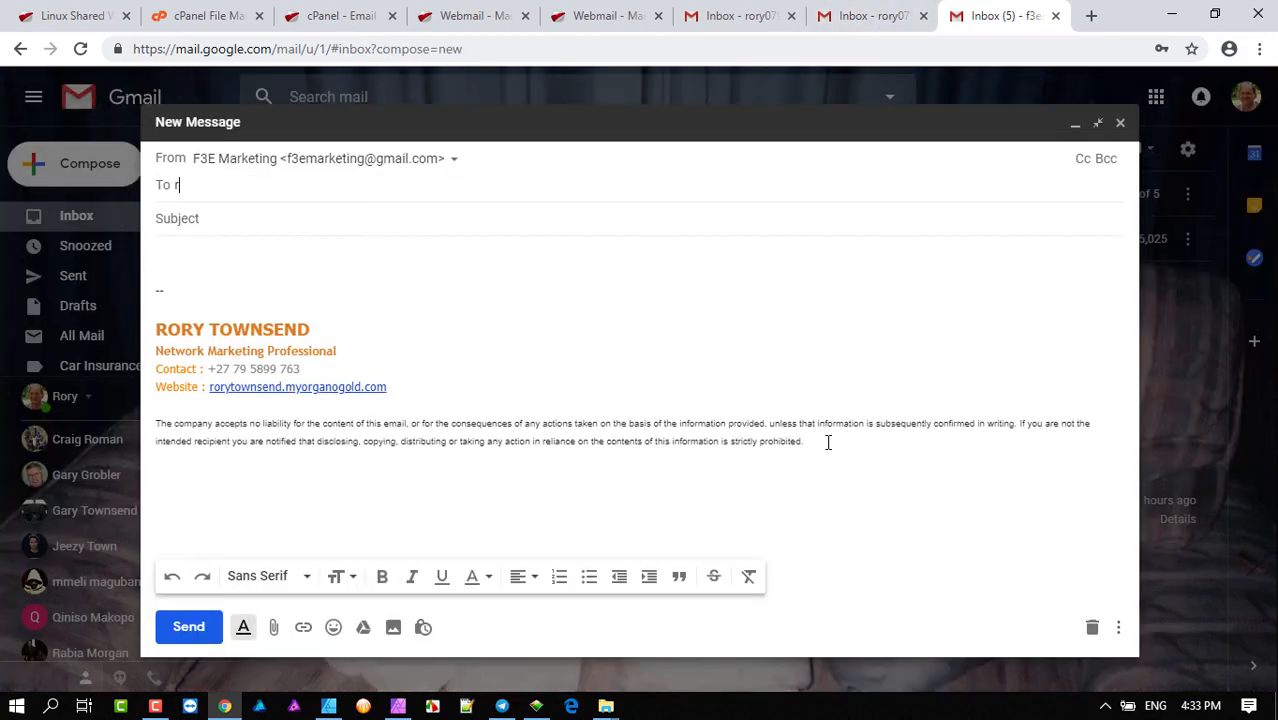
{"action": "type", "text": "ror"}
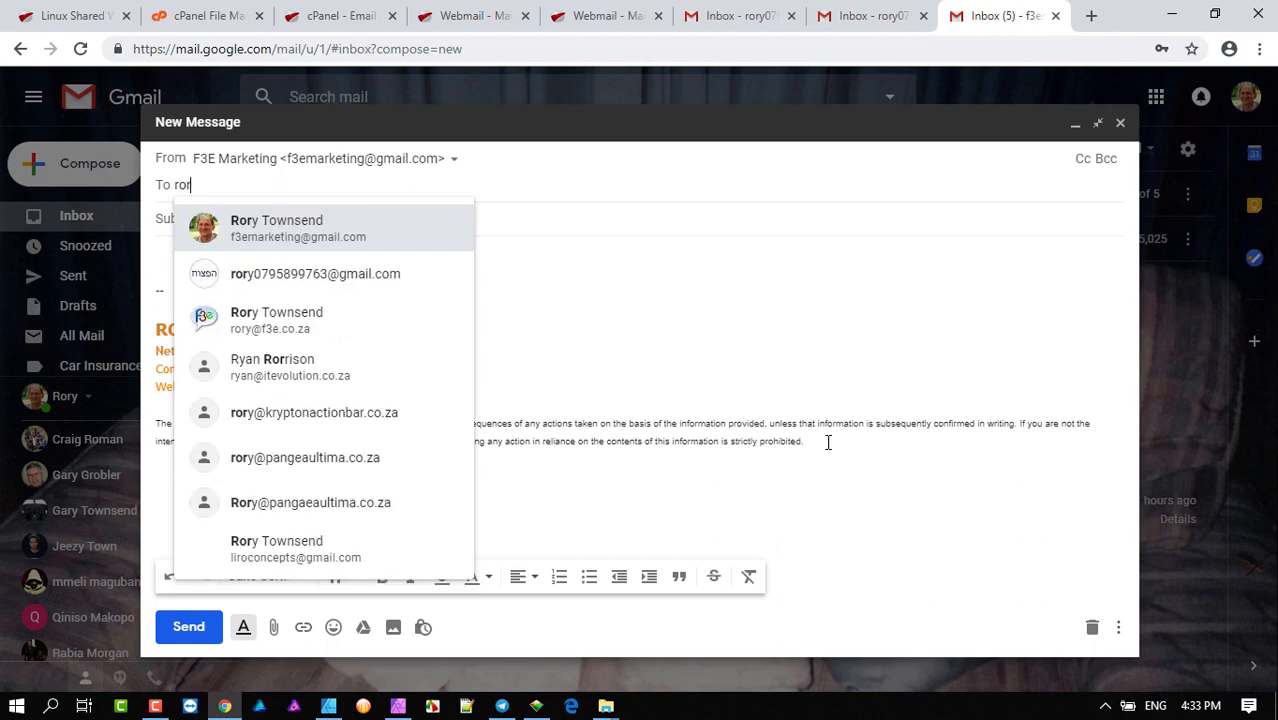
{"action": "left_click", "coordinate": [337, 278]}
{"action": "left_click", "coordinate": [347, 186]}
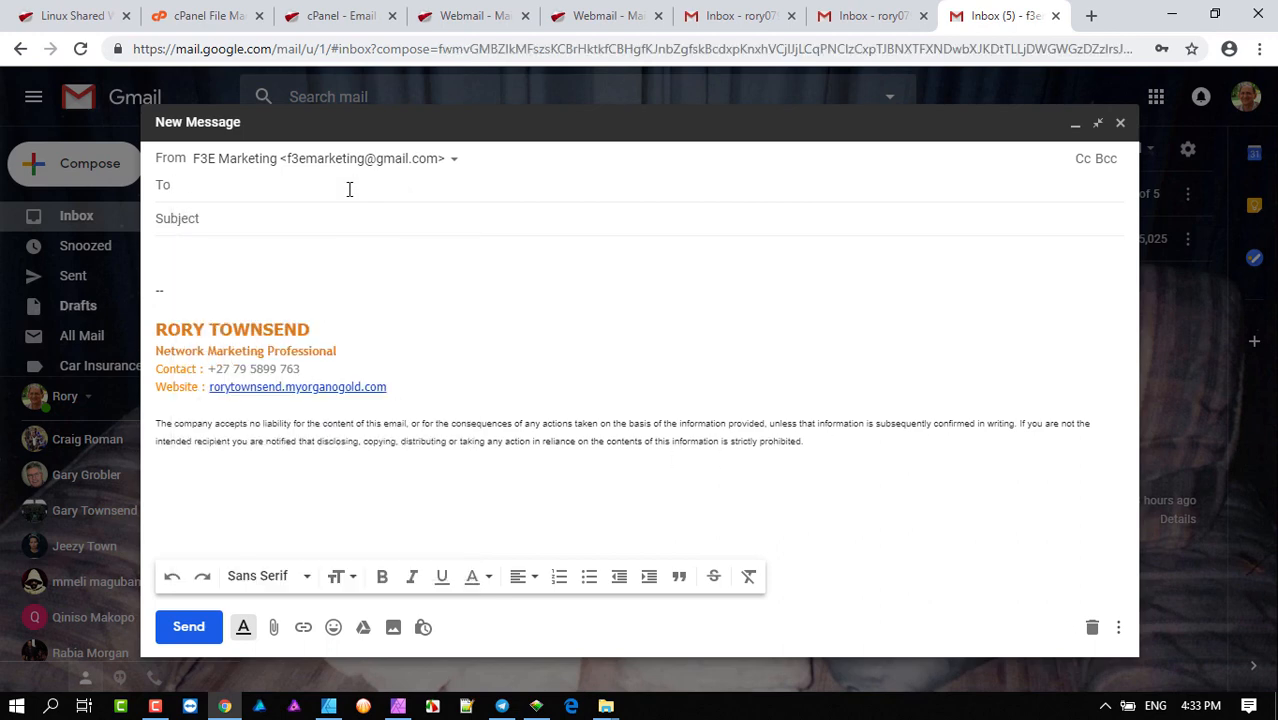
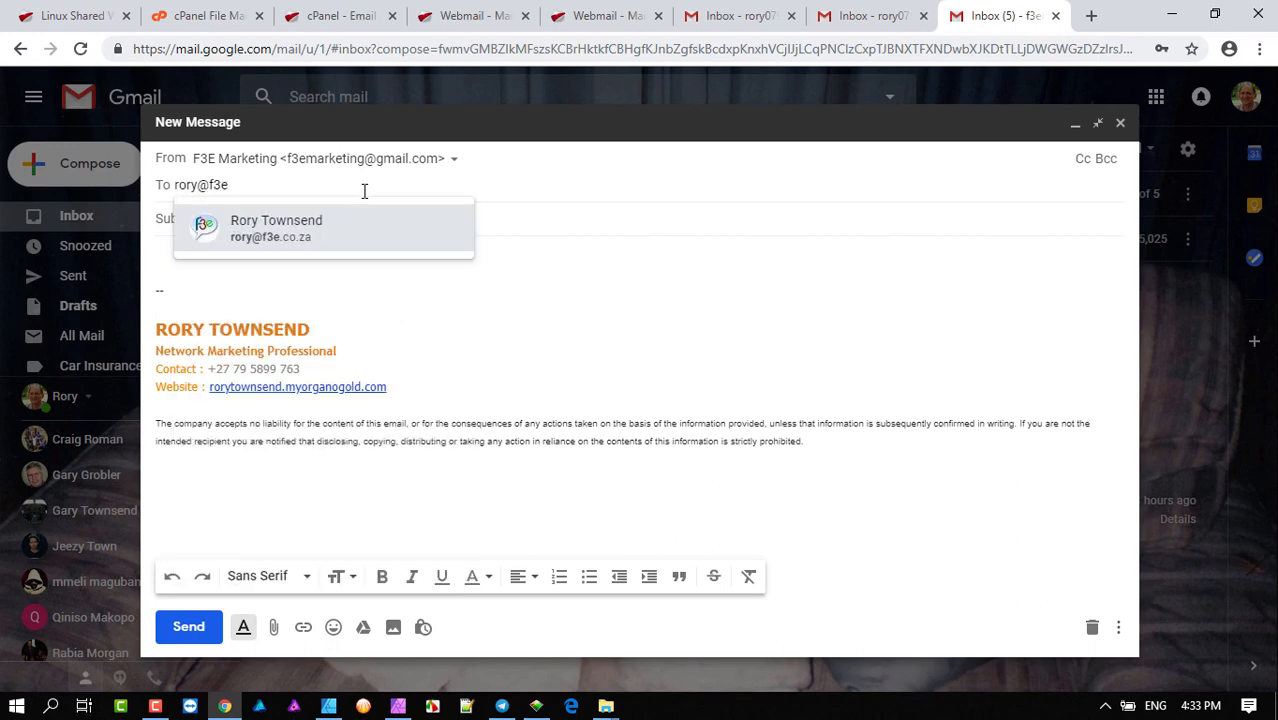
{"action": "left_click", "coordinate": [270, 236]}
- Enter subject 'My Tester' and body 'Thank you for assisting', then send it
{"action": "left_click", "coordinate": [258, 219]}
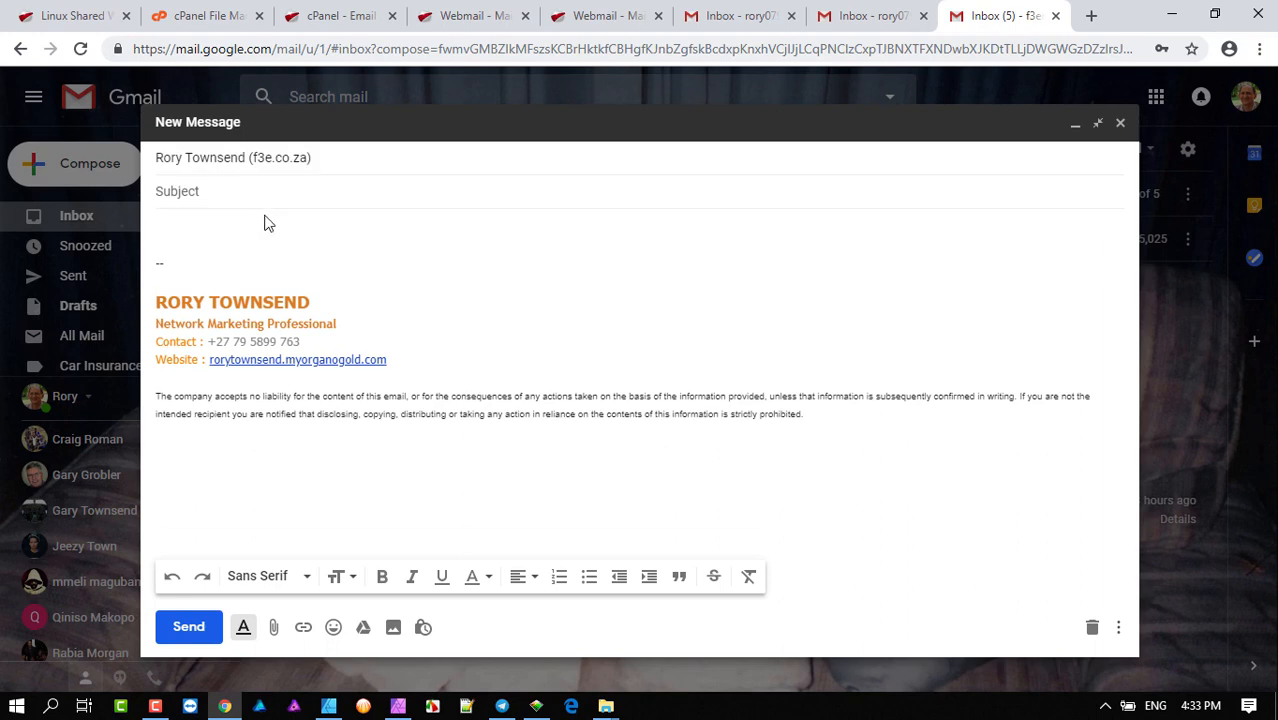
{"action": "type", "text": "My Tester"}
{"action": "key", "text": "Tab"}
{"action": "type", "text": "THank"}
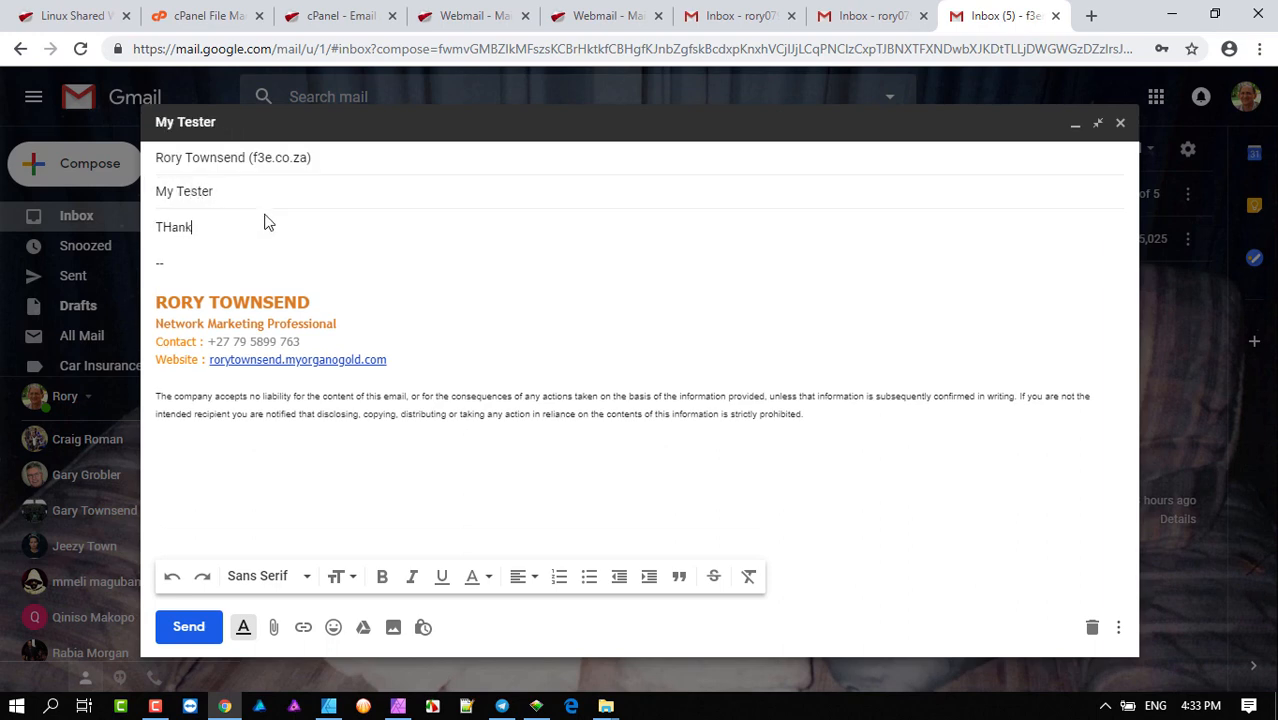
{"action": "type", "text": " you for assisting"}
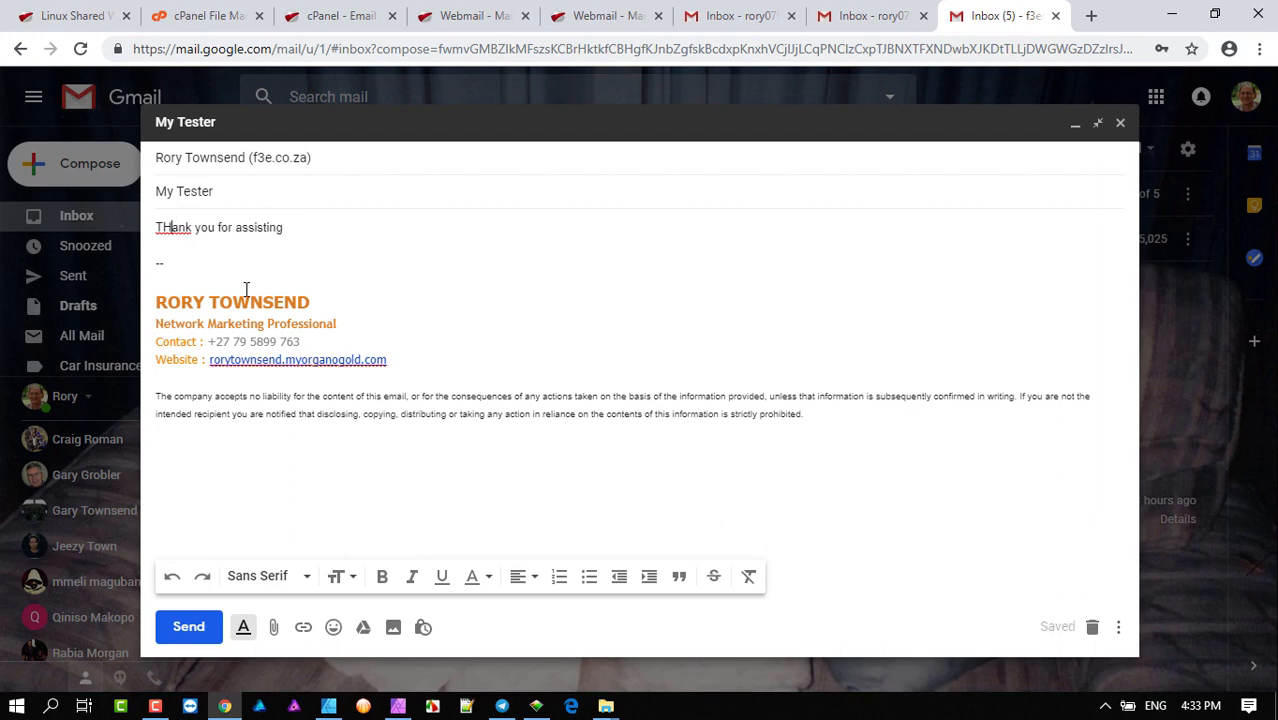
{"action": "key", "text": "BackSpace"}
{"action": "type", "text": "h"}
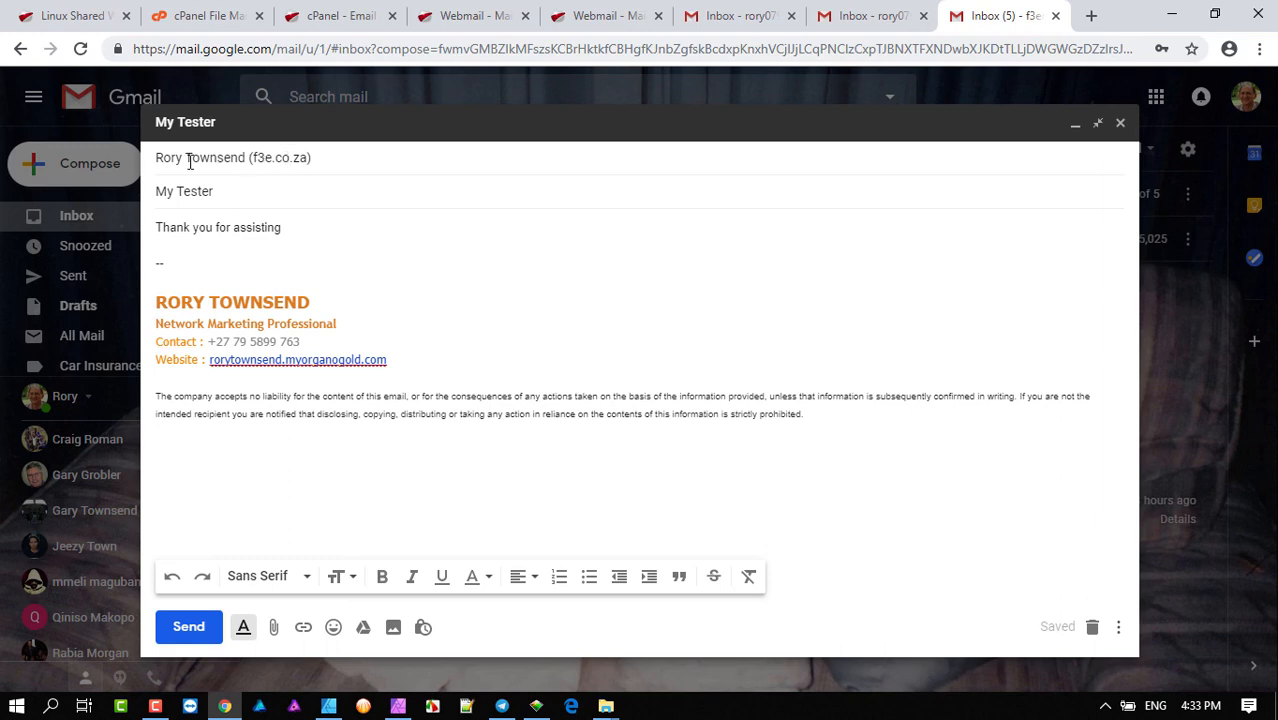
{"action": "mouse_move", "coordinate": [262, 162]}
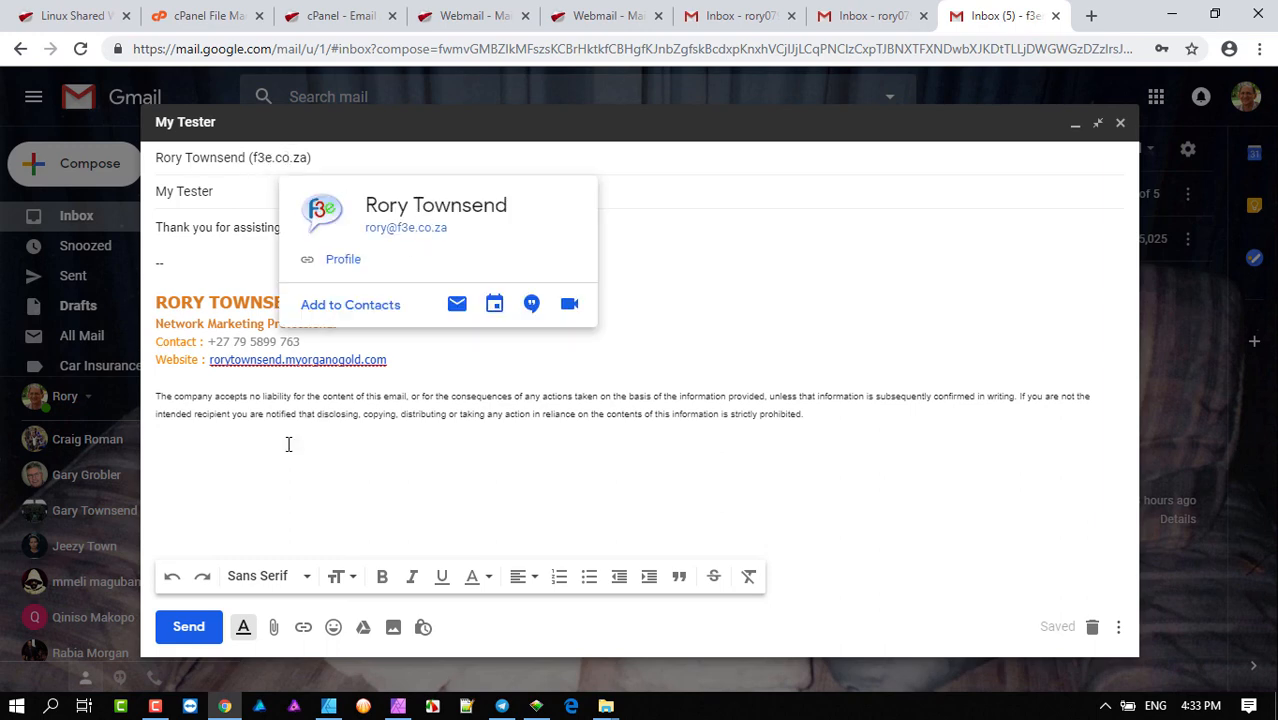
{"action": "left_click", "coordinate": [190, 630]}
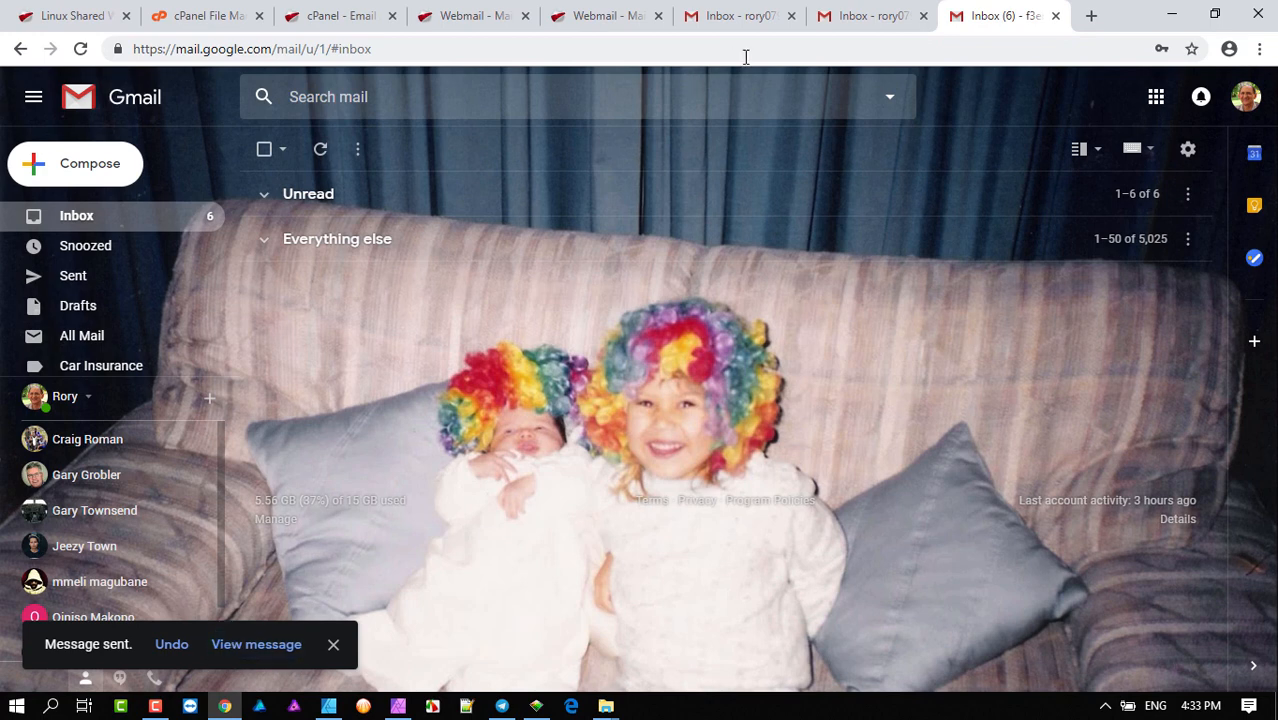
{"action": "left_click", "coordinate": [857, 15]}
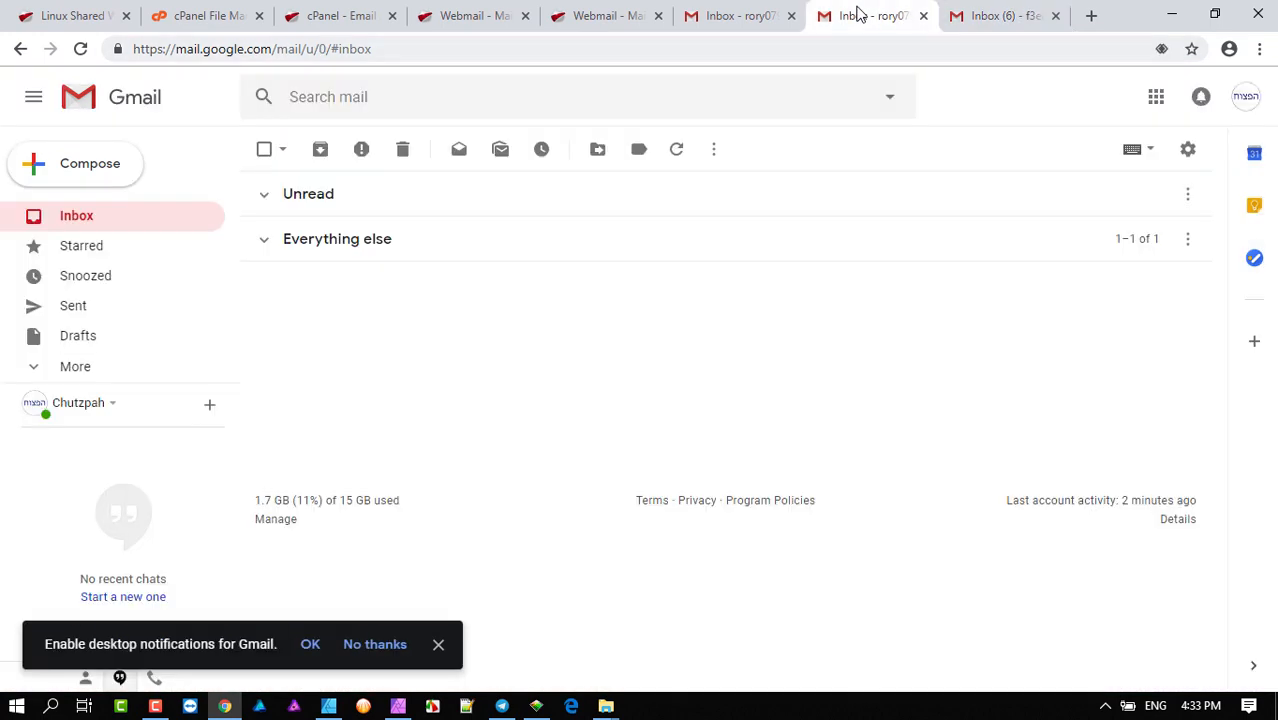
- Run Check mail now under Accounts and Import to pull the My Tester email via POP3
{"action": "left_click", "coordinate": [264, 196]}
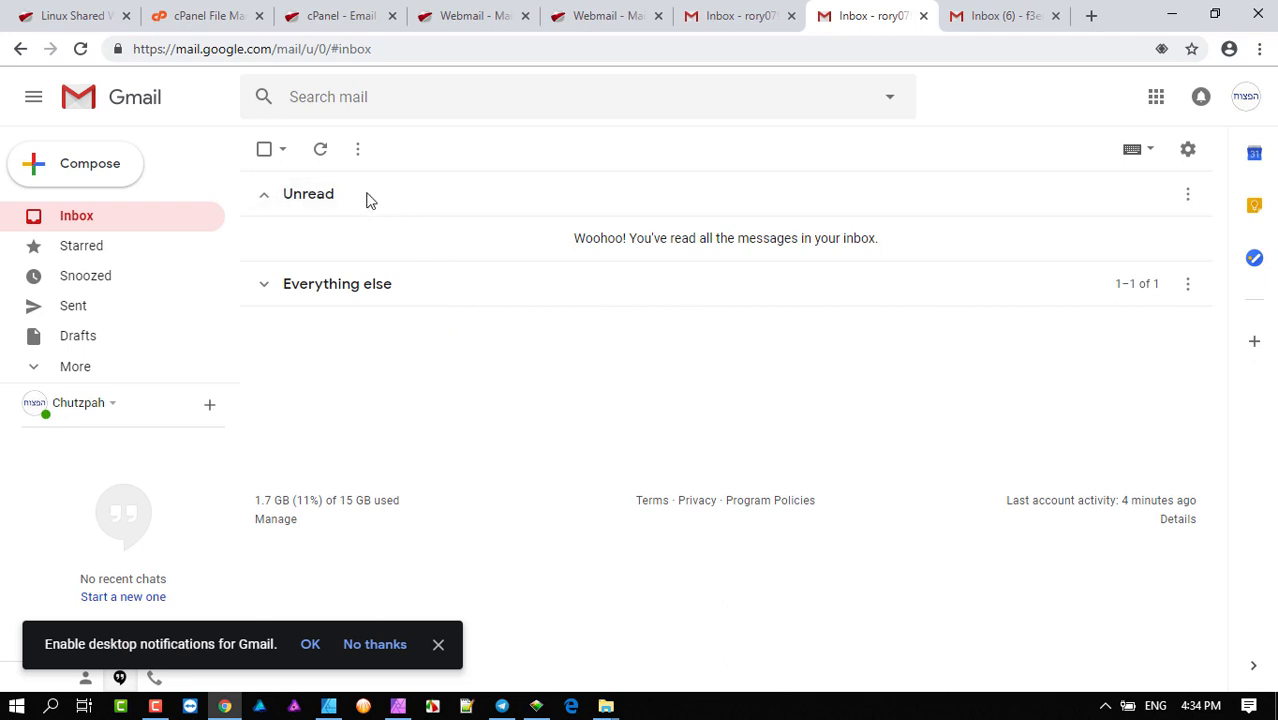
{"action": "left_click", "coordinate": [1188, 150]}
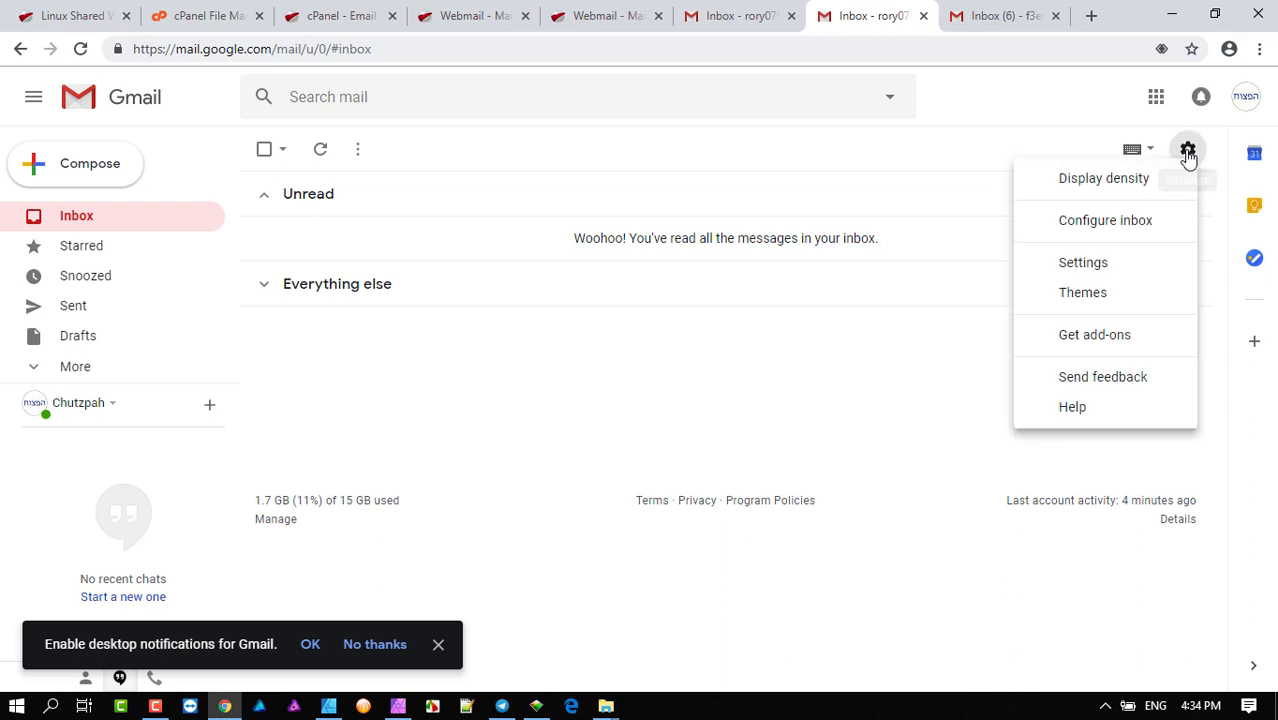
{"action": "left_click", "coordinate": [1108, 272]}
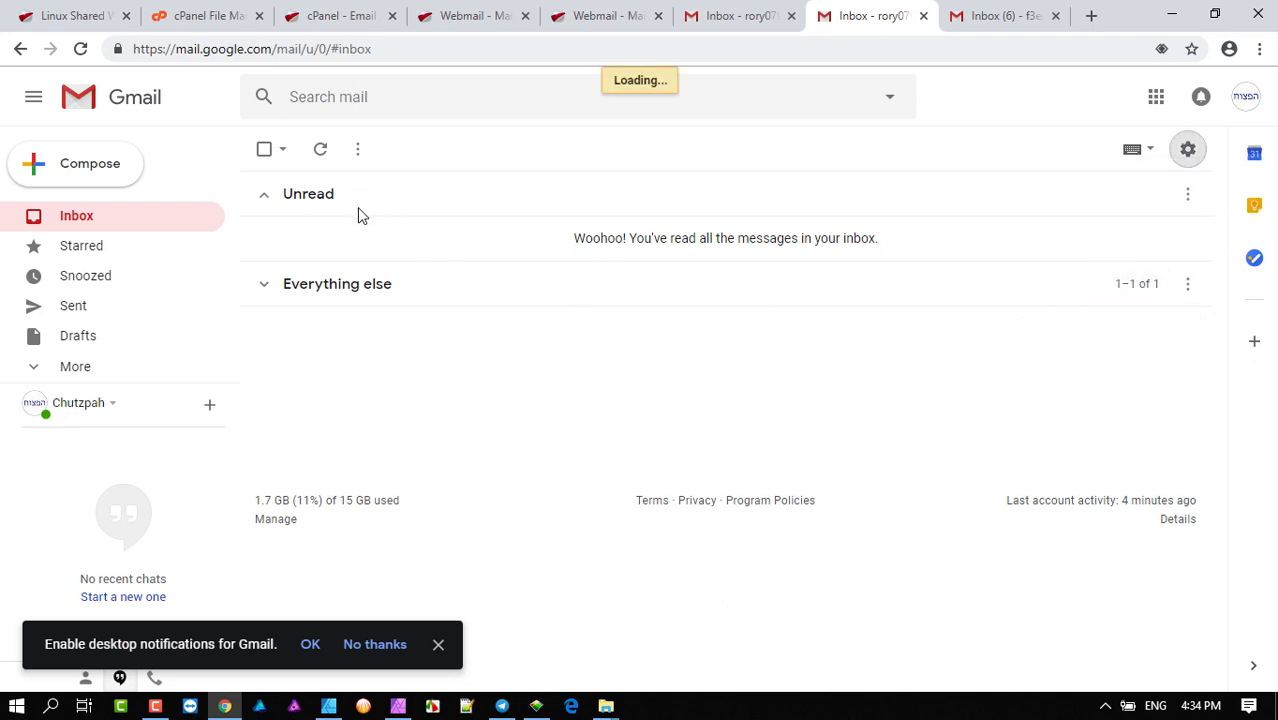
{"action": "left_click", "coordinate": [502, 194]}
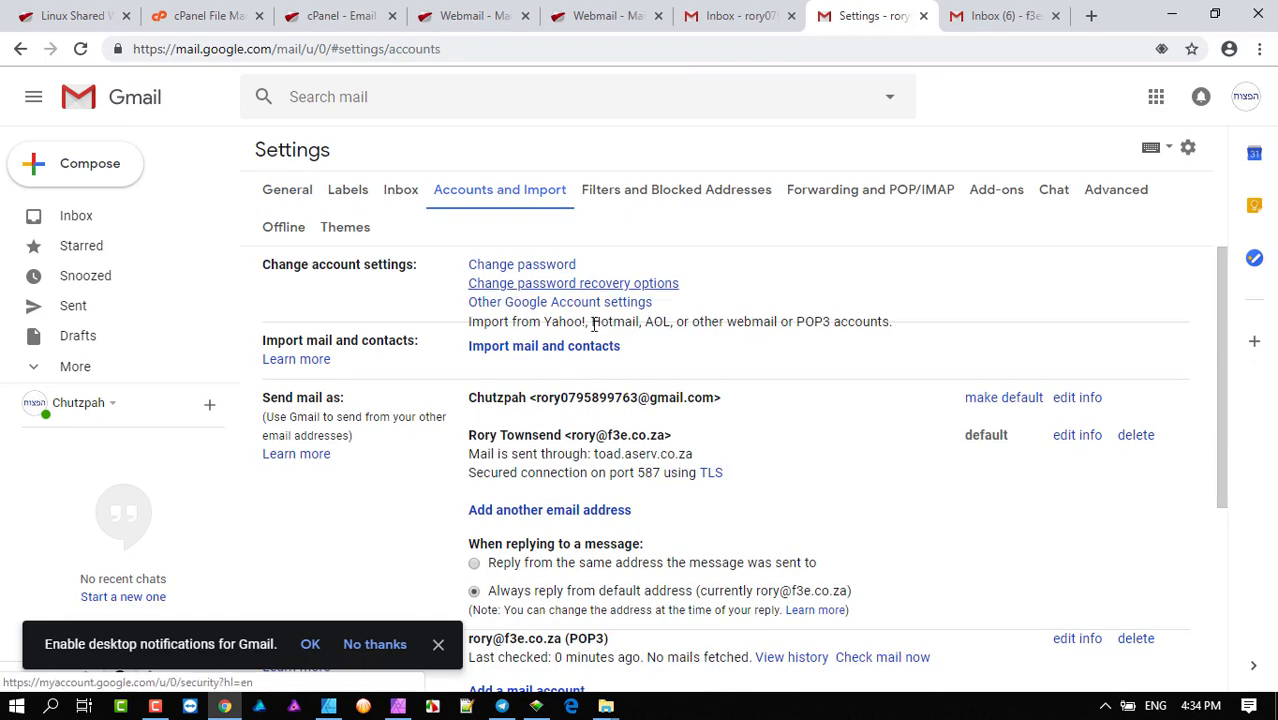
{"action": "scroll", "coordinate": [630, 318], "scroll_direction": "down", "scroll_amount": 1}
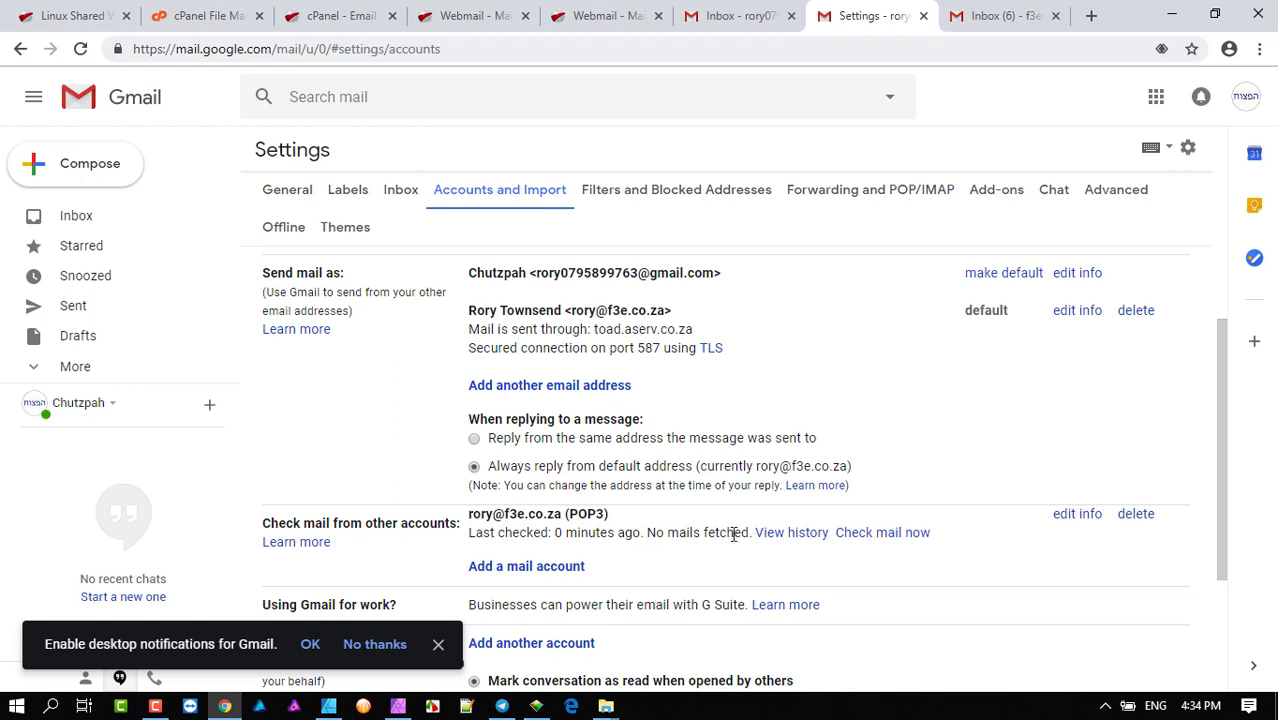
{"action": "left_click", "coordinate": [882, 533]}
{"action": "left_click", "coordinate": [86, 219]}
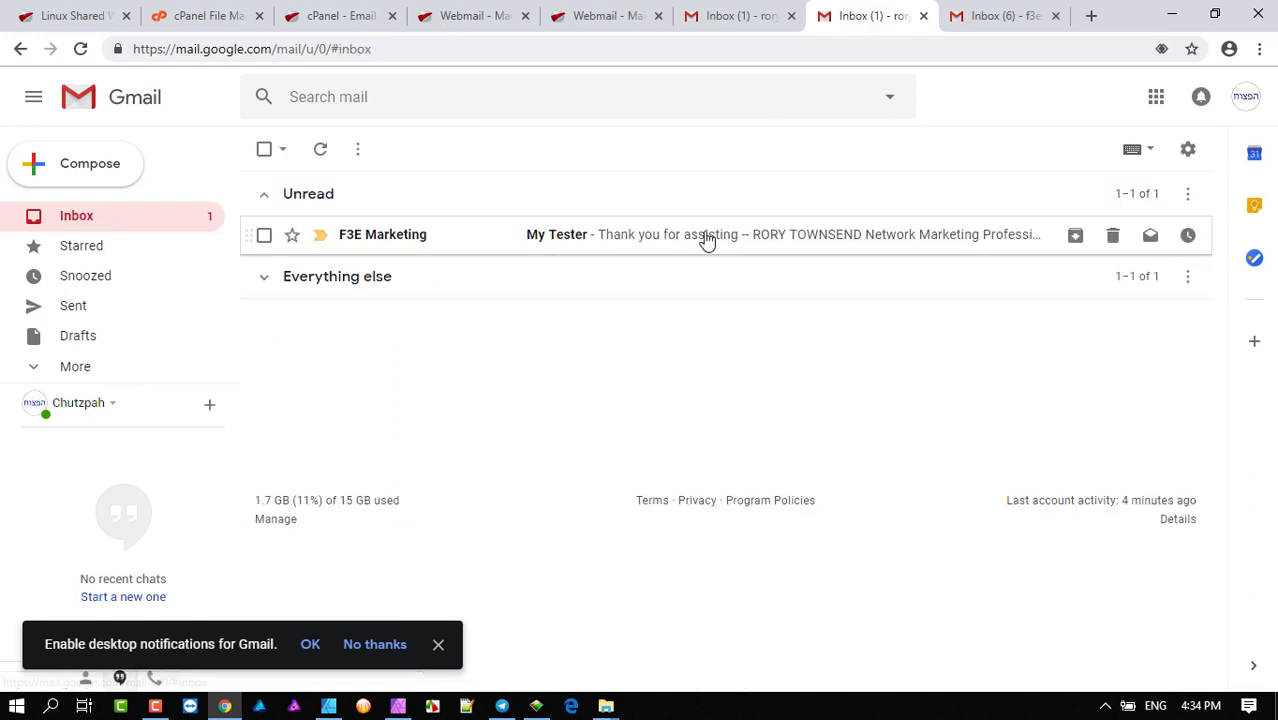
- Open the My Tester email and view its sender and recipient details
{"action": "left_click", "coordinate": [832, 242]}
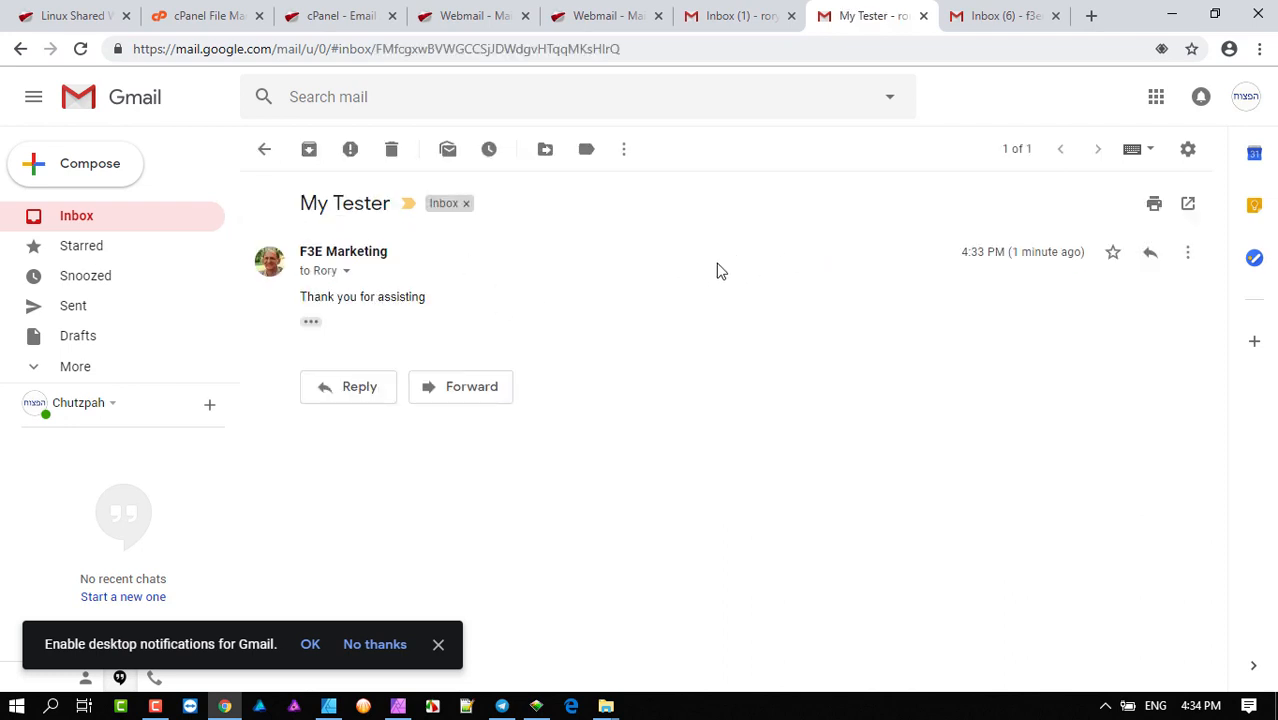
{"action": "left_click", "coordinate": [347, 272]}
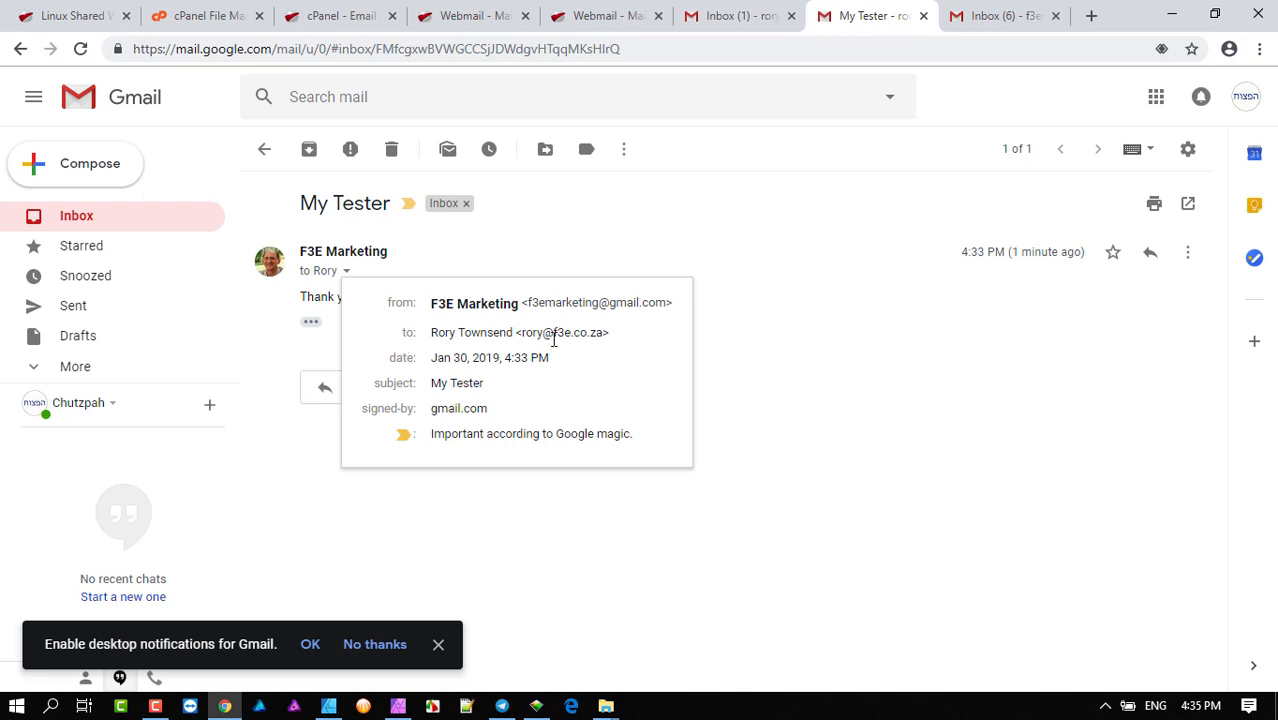
{"action": "mouse_move", "coordinate": [595, 340]}
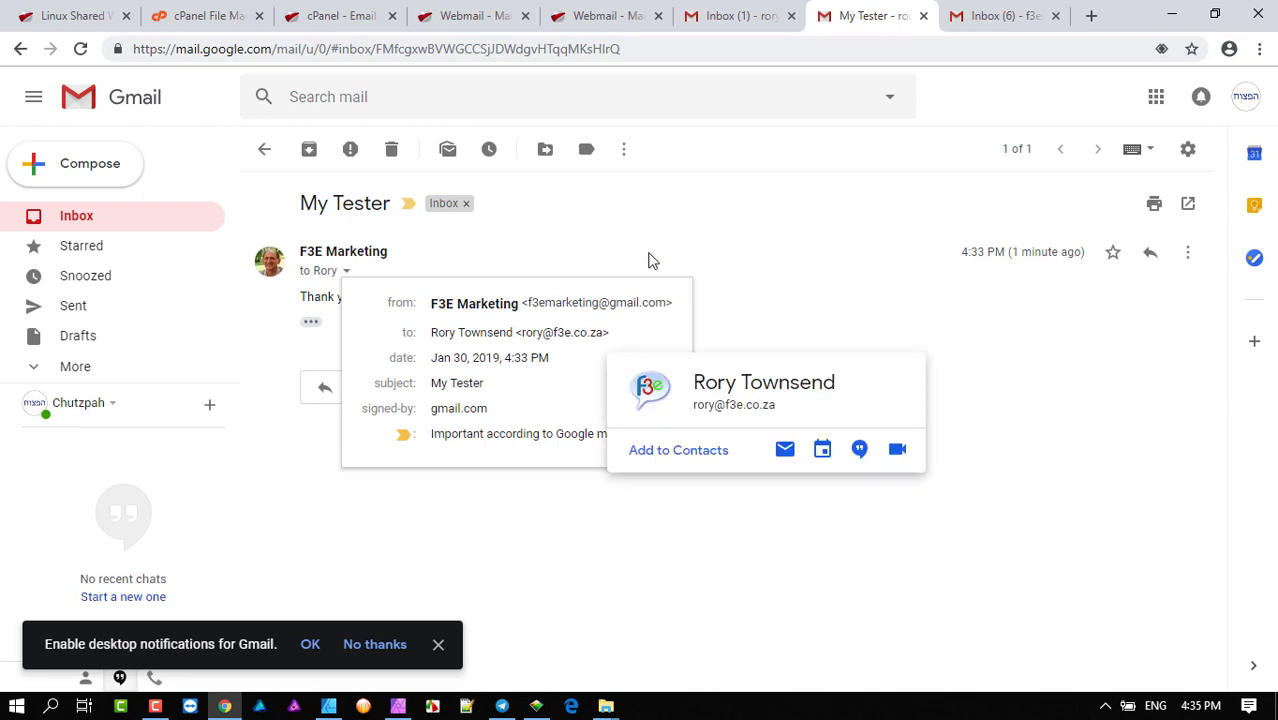
- Reply 'Got your mail' from the f3e.co.za address and send it
{"action": "left_click", "coordinate": [1150, 254]}
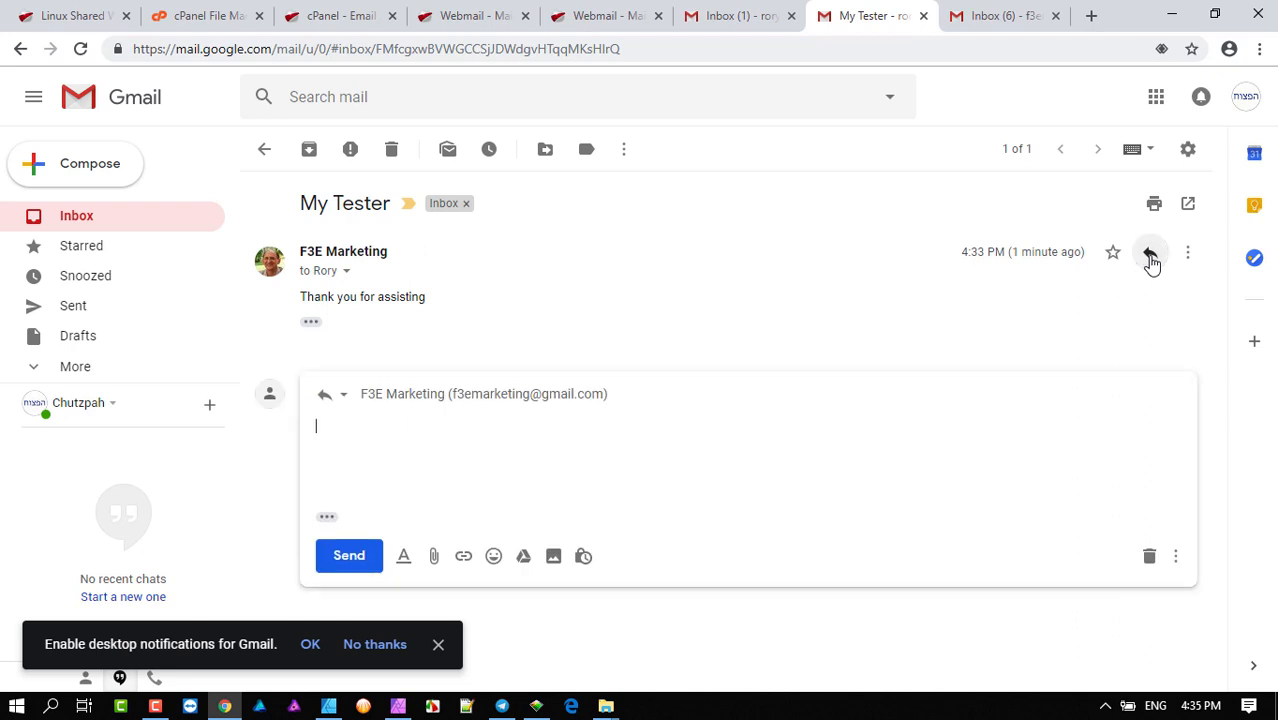
{"action": "left_click", "coordinate": [652, 400]}
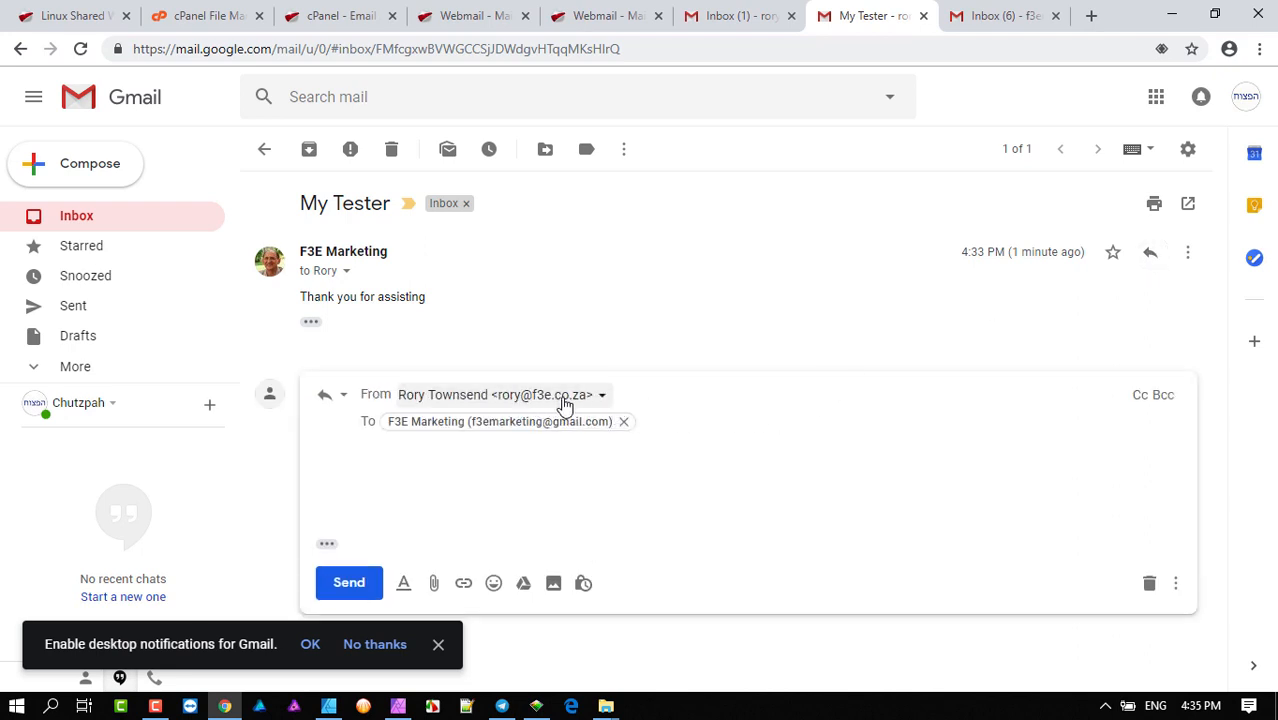
{"action": "left_click", "coordinate": [513, 482]}
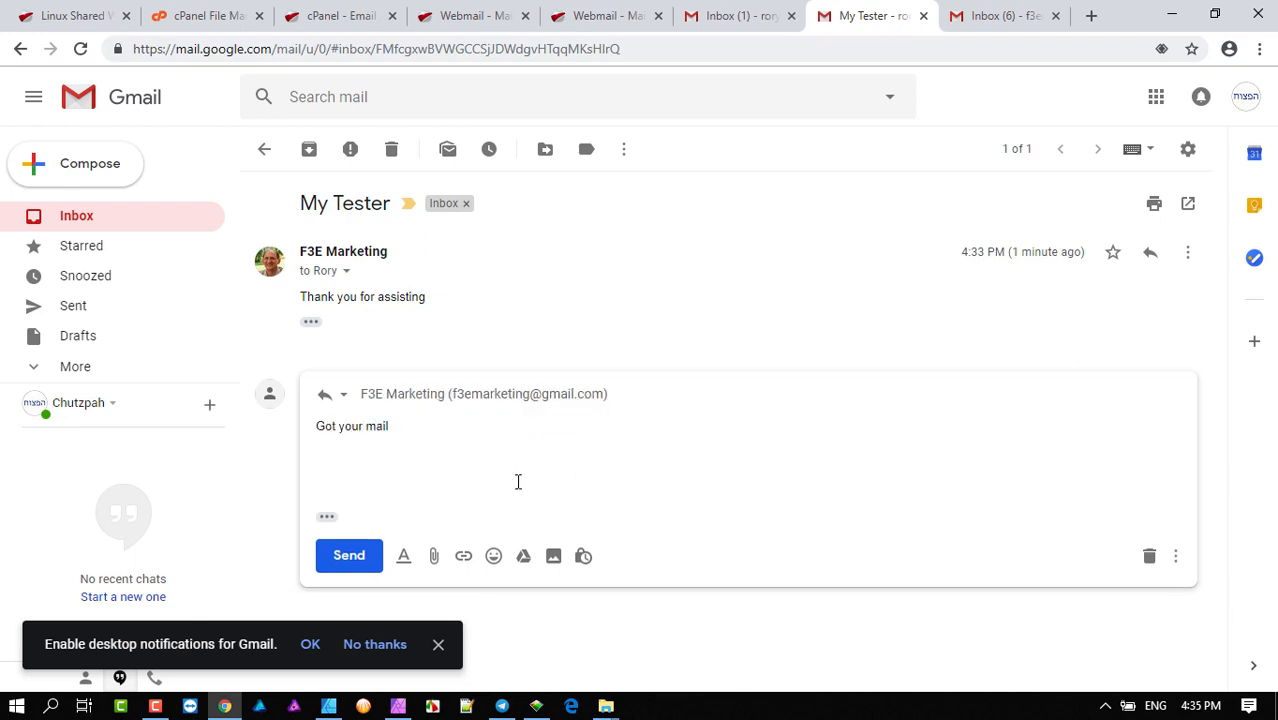
{"action": "left_click", "coordinate": [355, 562]}
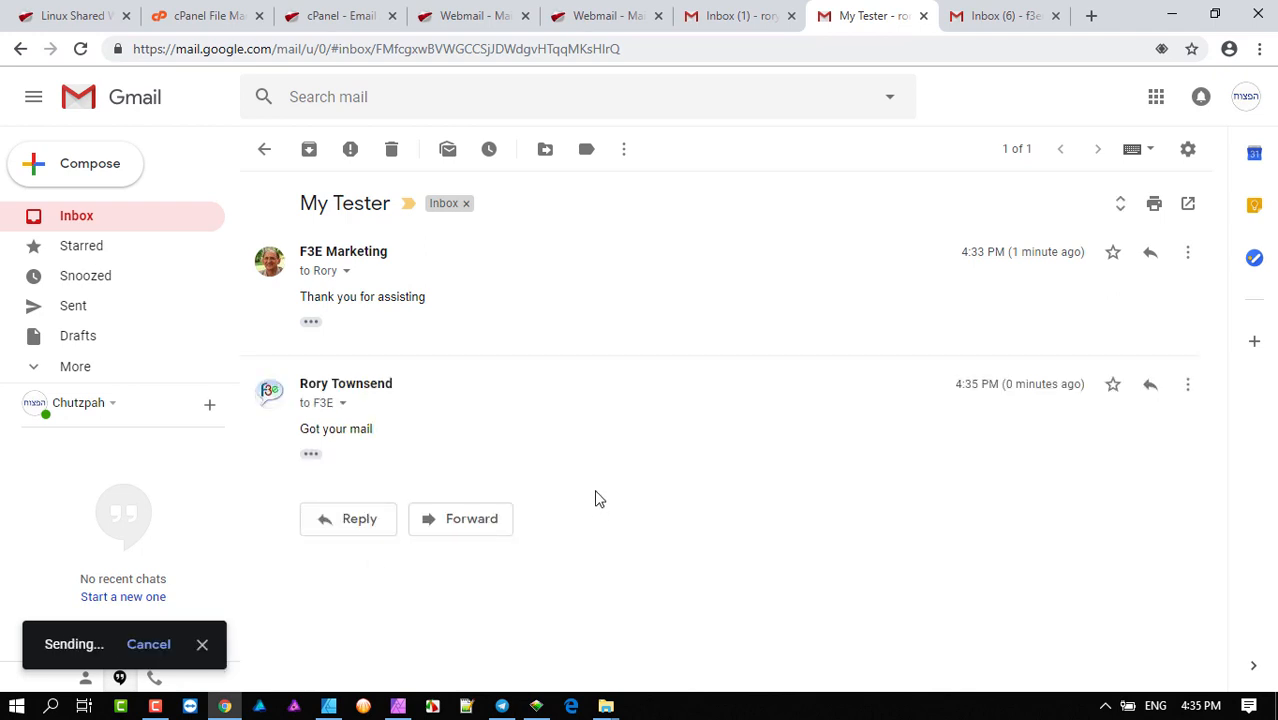
{"action": "left_click", "coordinate": [766, 12]}
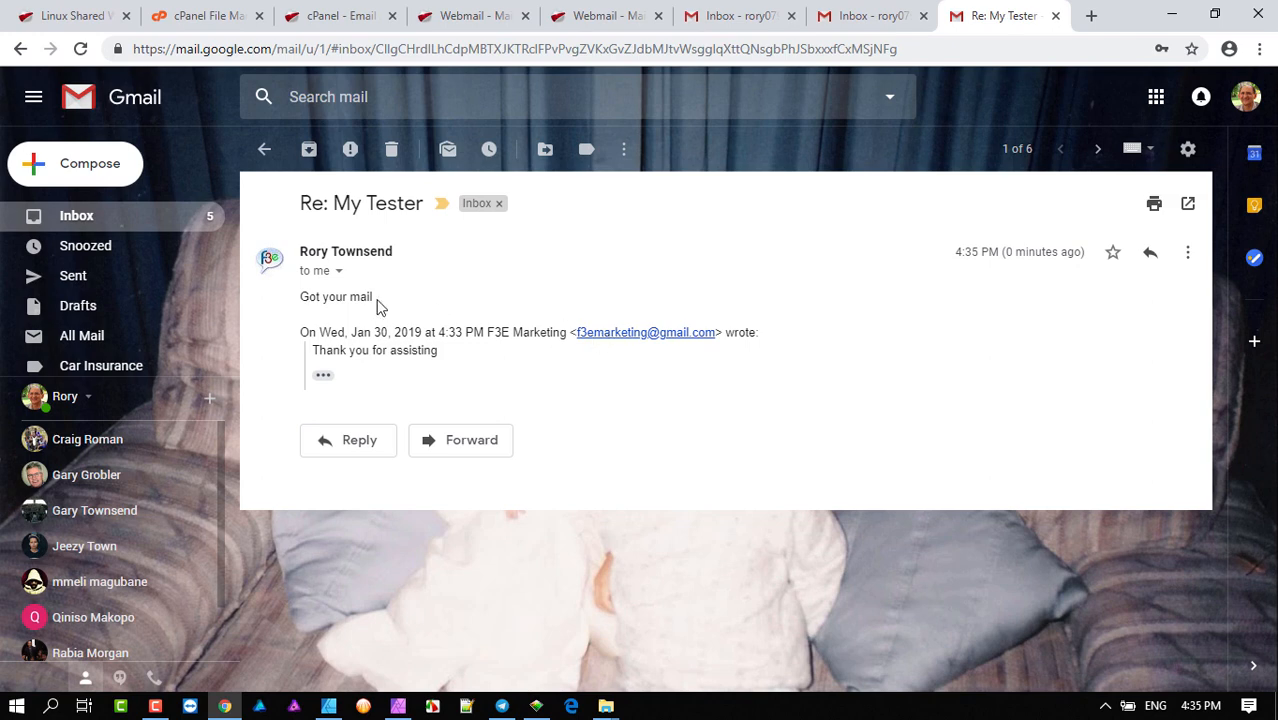